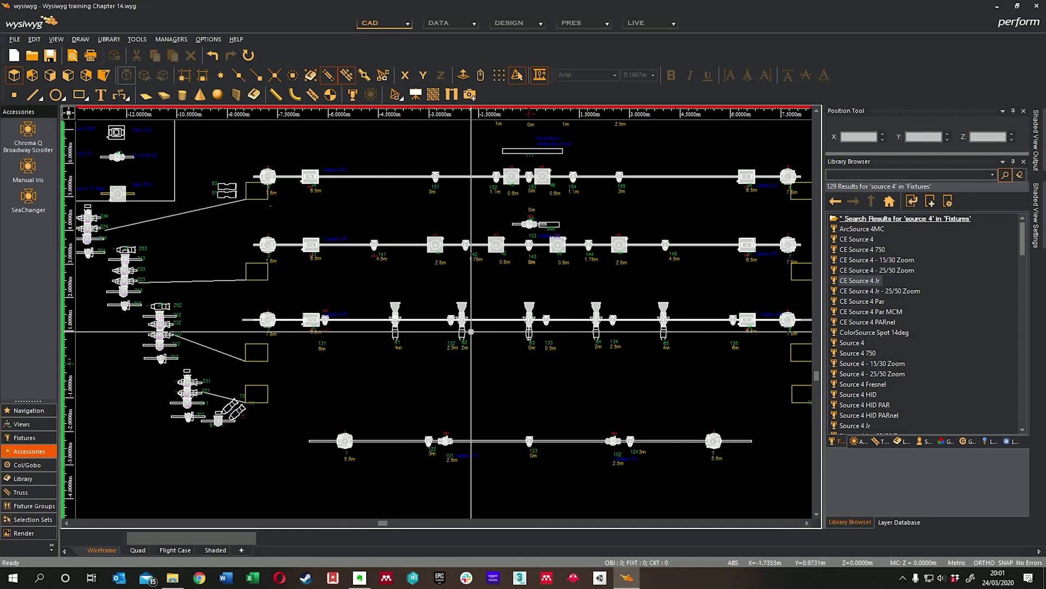
# Search the truss library for floater and place one Floater beside the furthest downstage yellow box outline.
pyautogui.moveTo(385, 364); pyautogui.dragTo(544, 310, button='middle')
pyautogui.scroll(4, 533, 316)
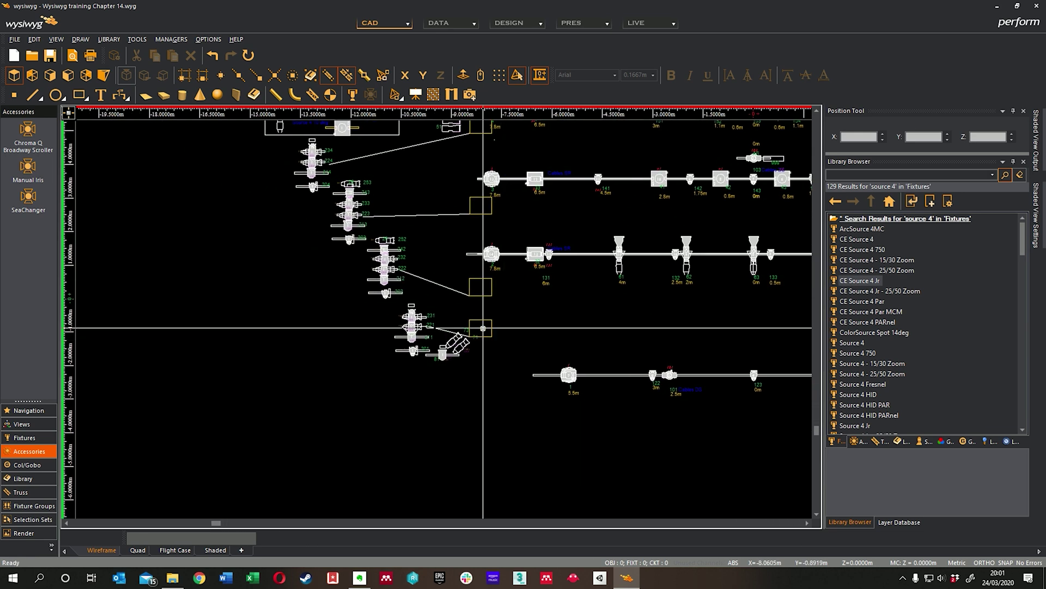
pyautogui.scroll(2, 483, 329)
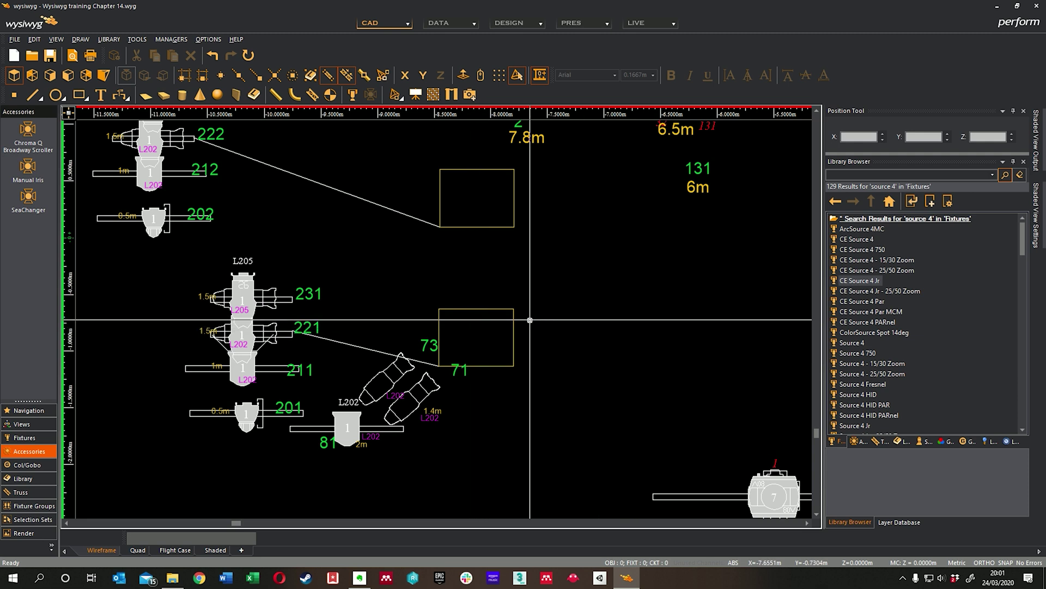
pyautogui.moveTo(531, 319); pyautogui.dragTo(549, 319, button='middle')
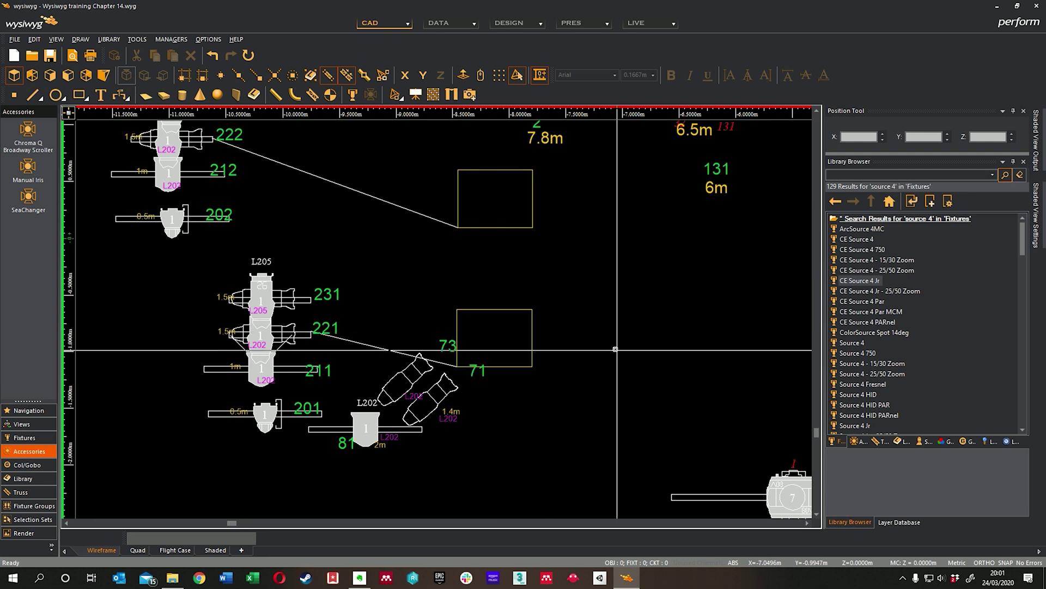
pyautogui.click(882, 444)
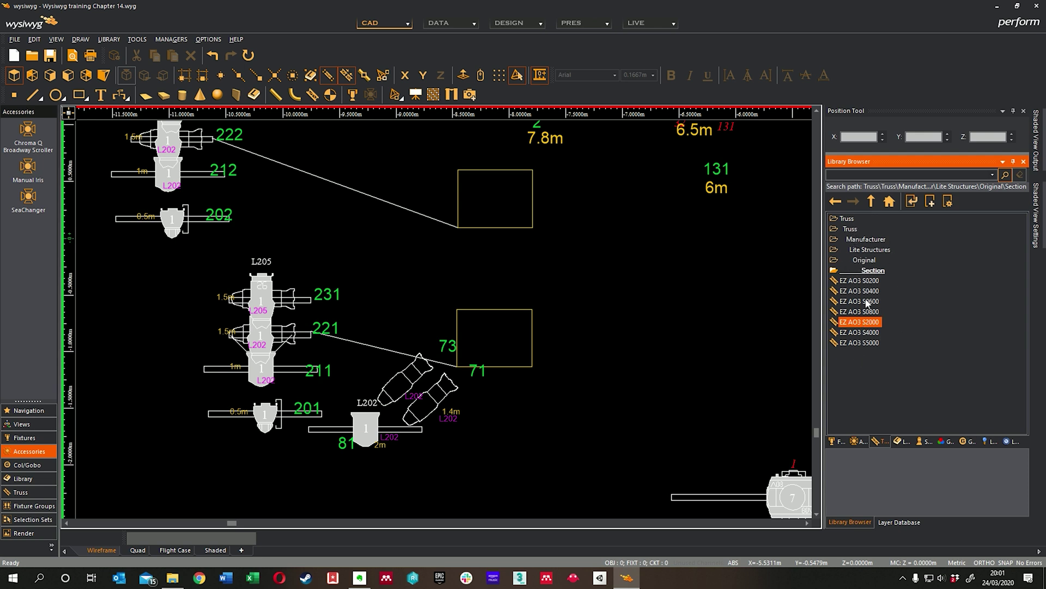
pyautogui.click(847, 219)
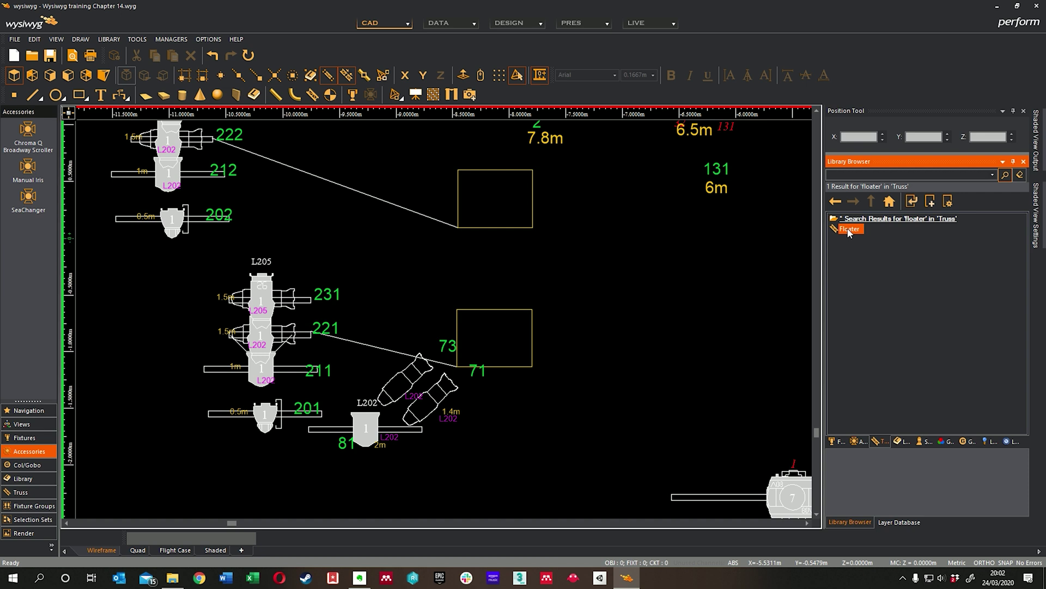
pyautogui.doubleClick(848, 230)
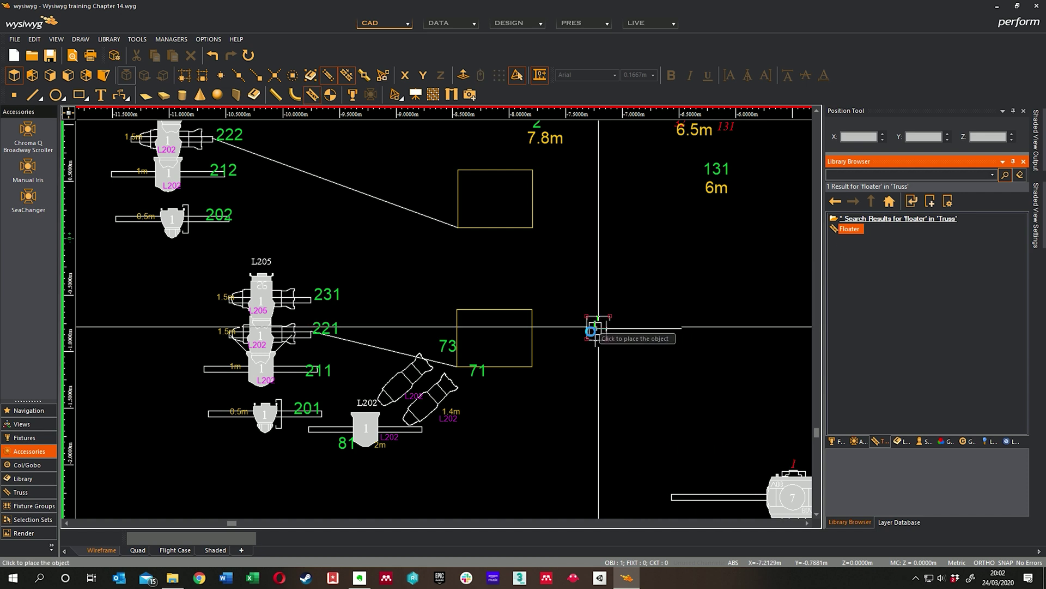
pyautogui.click(585, 339)
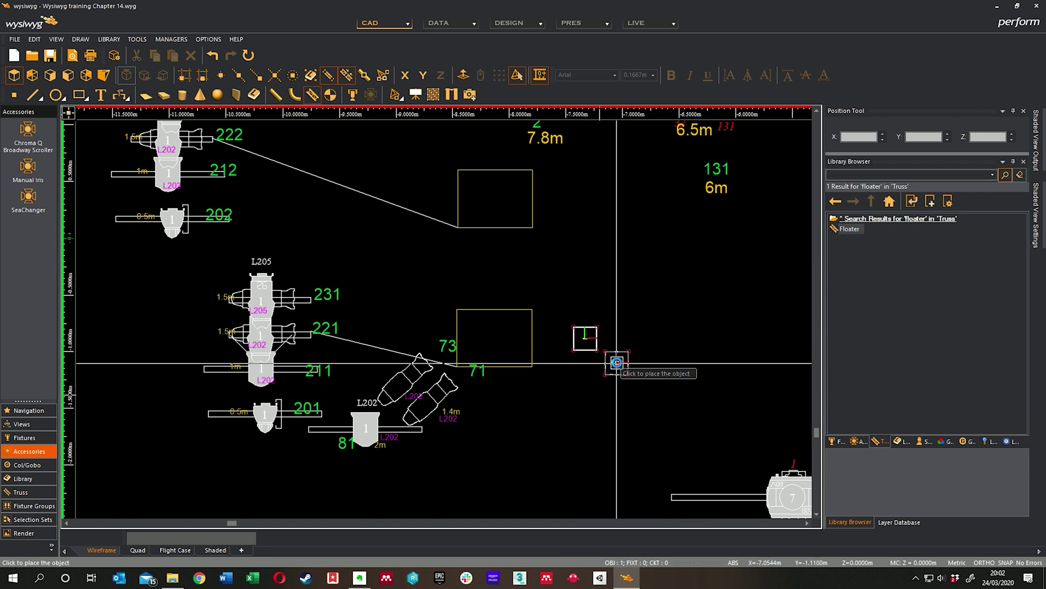
pyautogui.rightClick(626, 377)
pyautogui.click(622, 384)
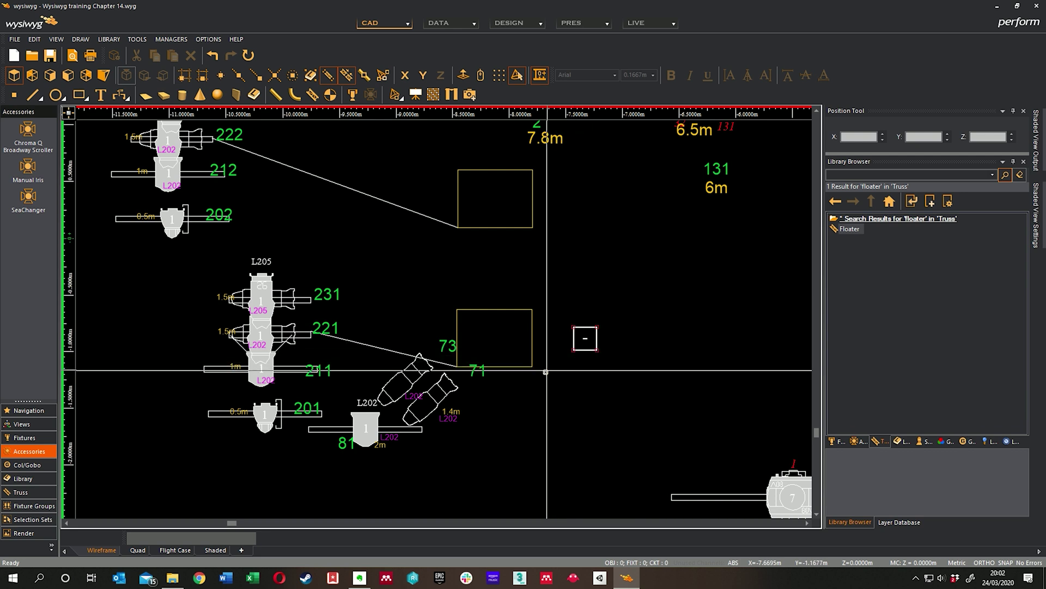
# Examine the available position names in the placed floater's hang structure properties, then close them without changing anything.
pyautogui.moveTo(505, 424); pyautogui.dragTo(518, 388, button='middle')
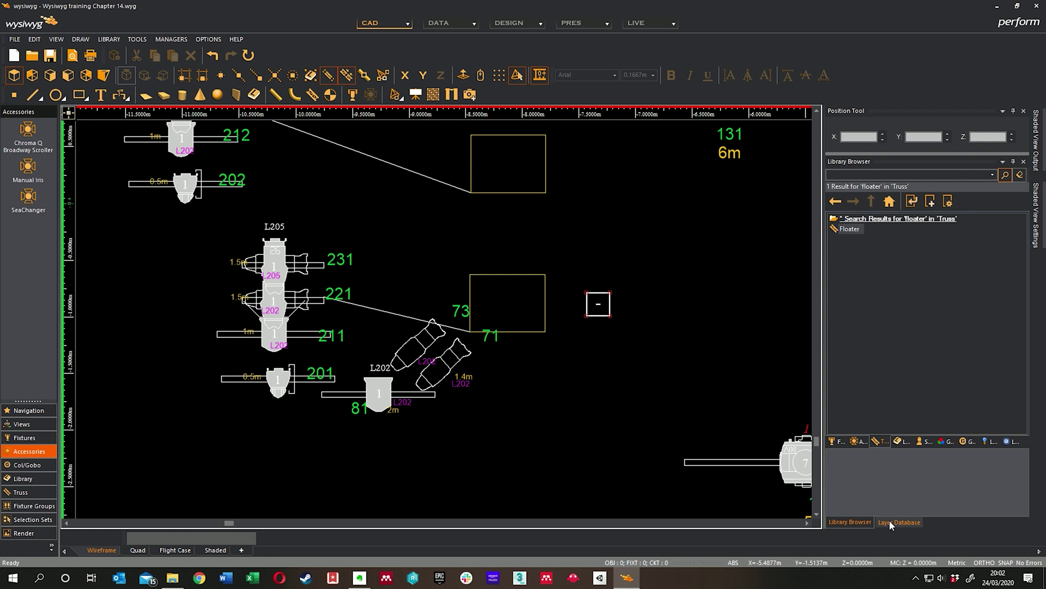
pyautogui.moveTo(589, 325); pyautogui.dragTo(598, 327, button='middle')
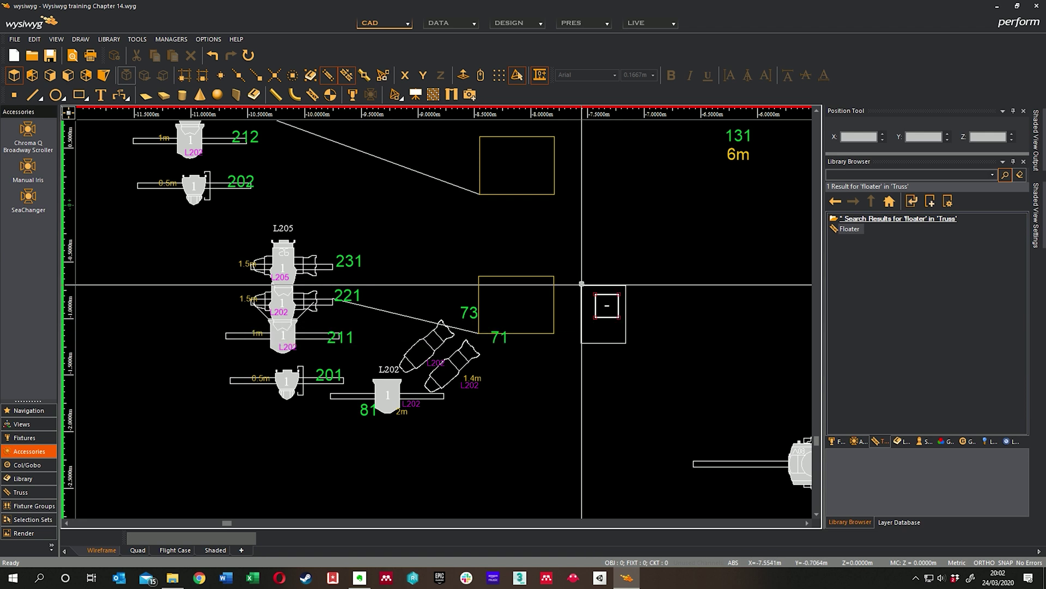
pyautogui.click(606, 305)
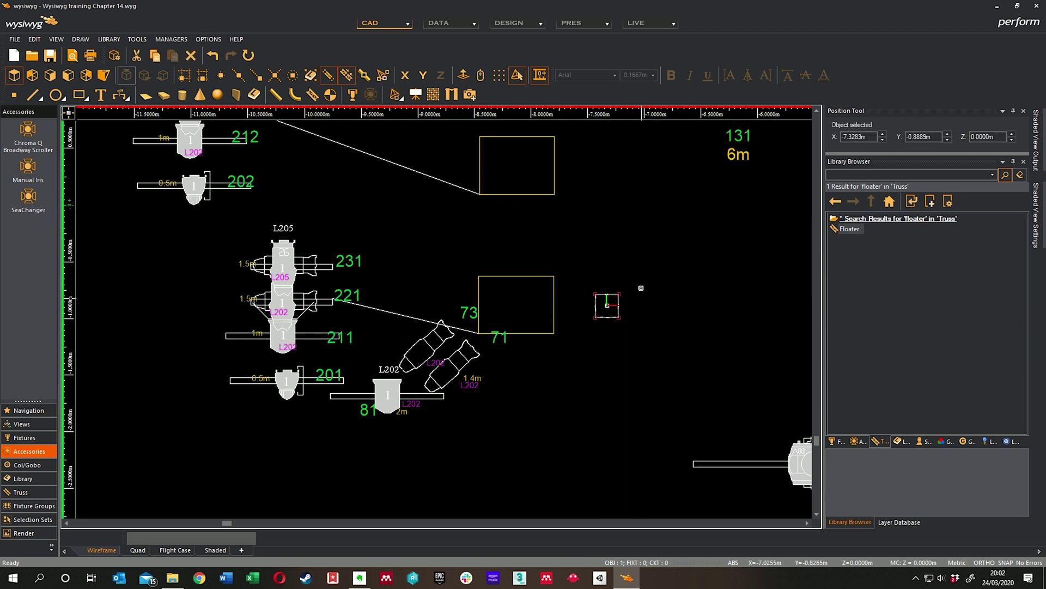
pyautogui.rightClick(612, 322)
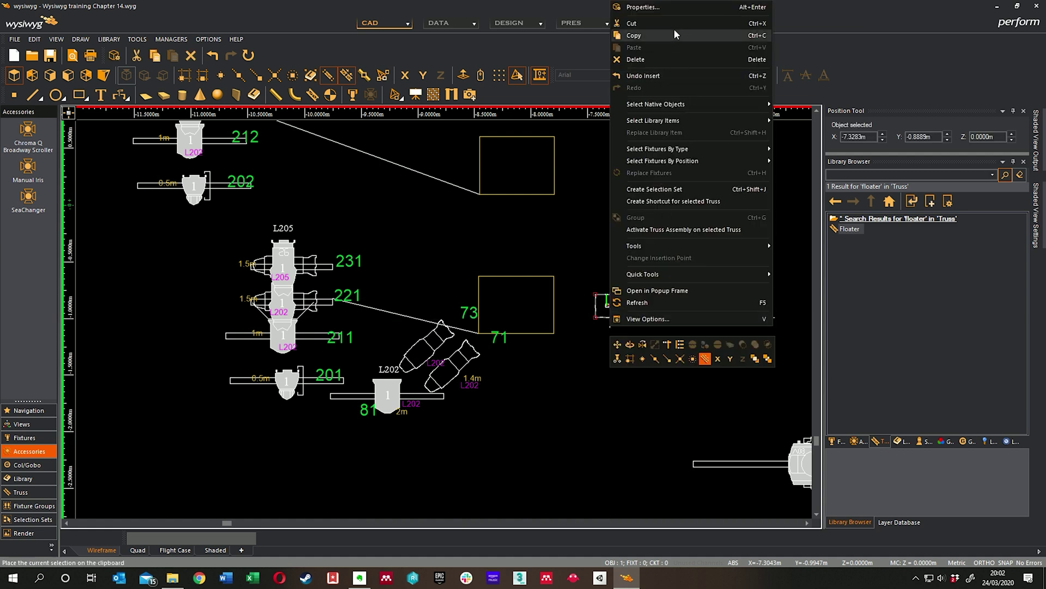
pyautogui.click(657, 7)
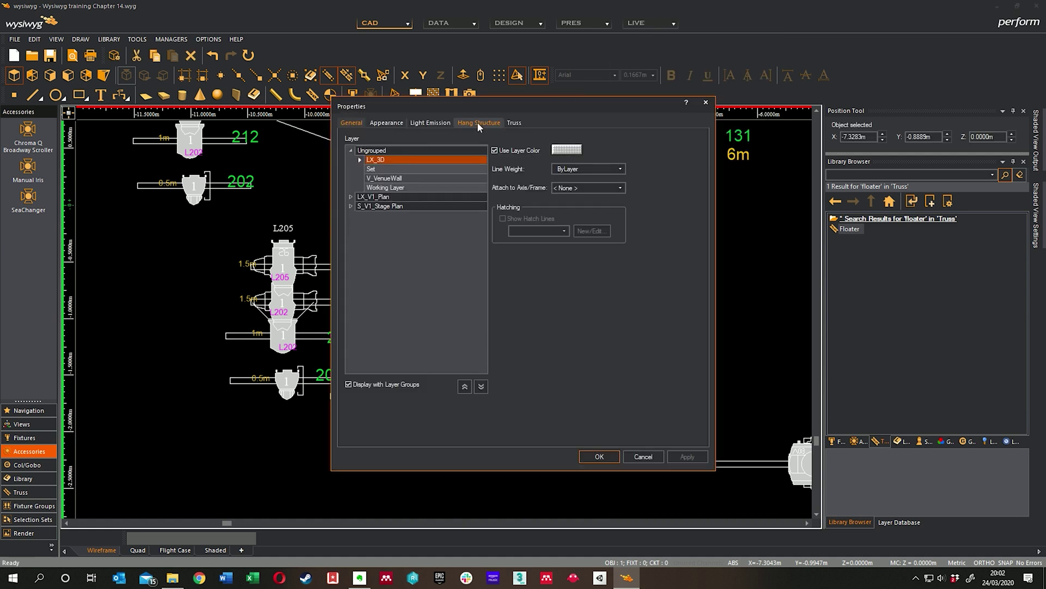
pyautogui.click(476, 123)
pyautogui.click(469, 141)
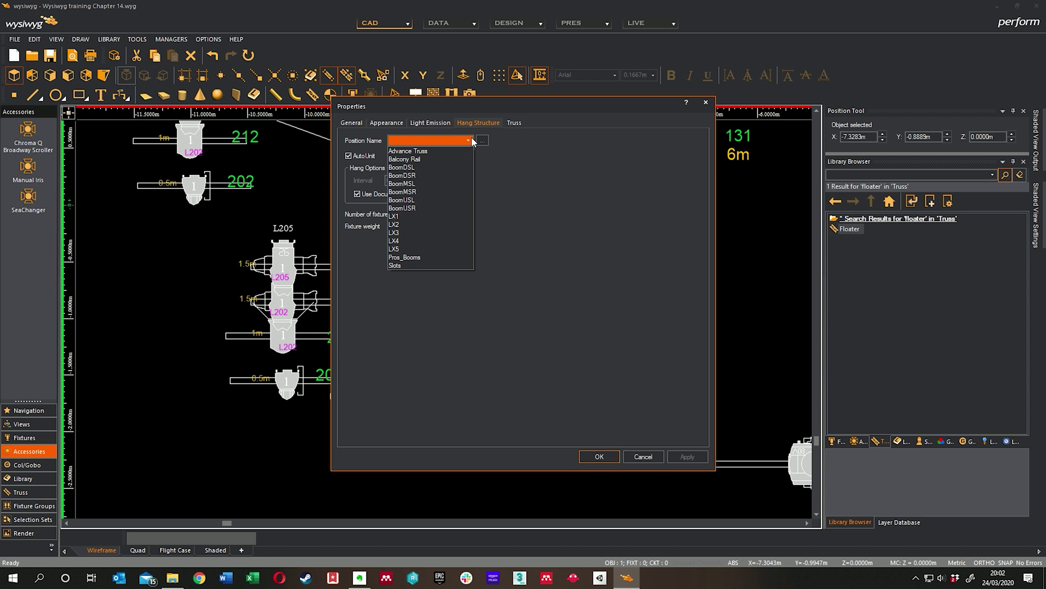
pyautogui.click(472, 137)
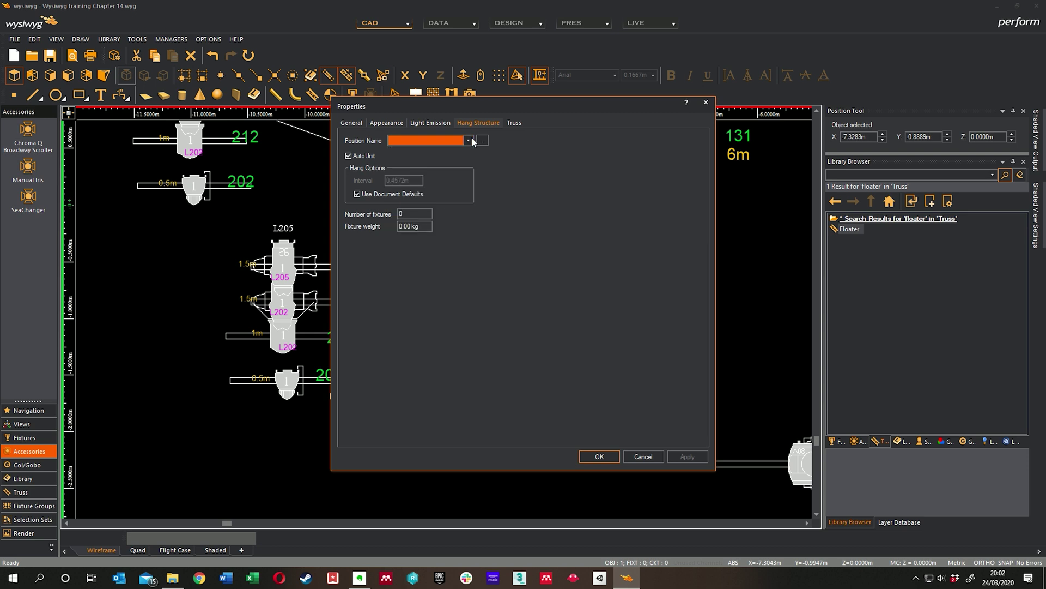
pyautogui.click(706, 102)
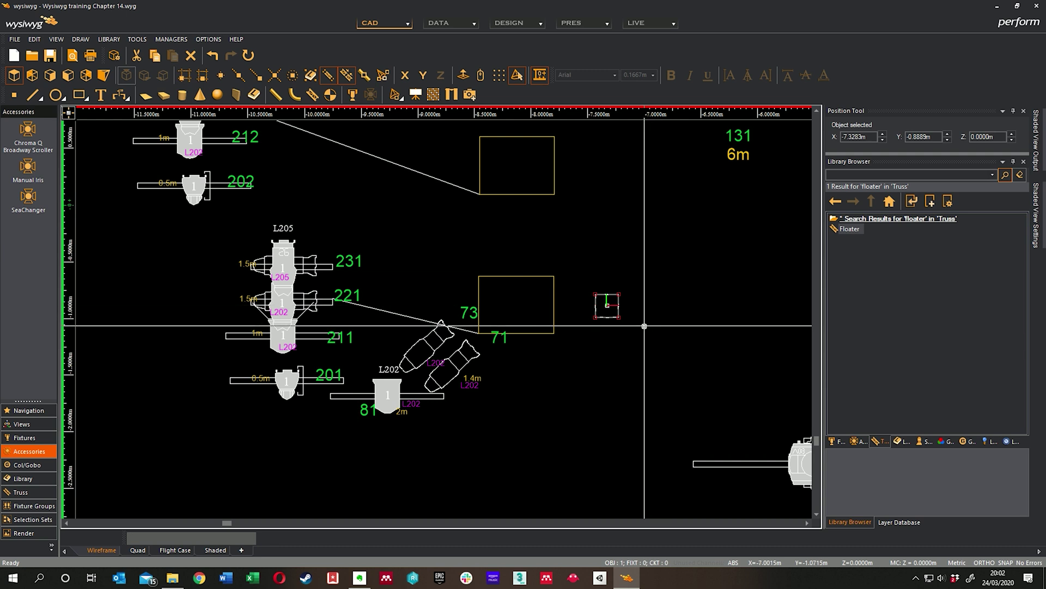
# Delete the placed floater and return the truss library to its top level.
pyautogui.moveTo(643, 326); pyautogui.dragTo(644, 335, button='middle')
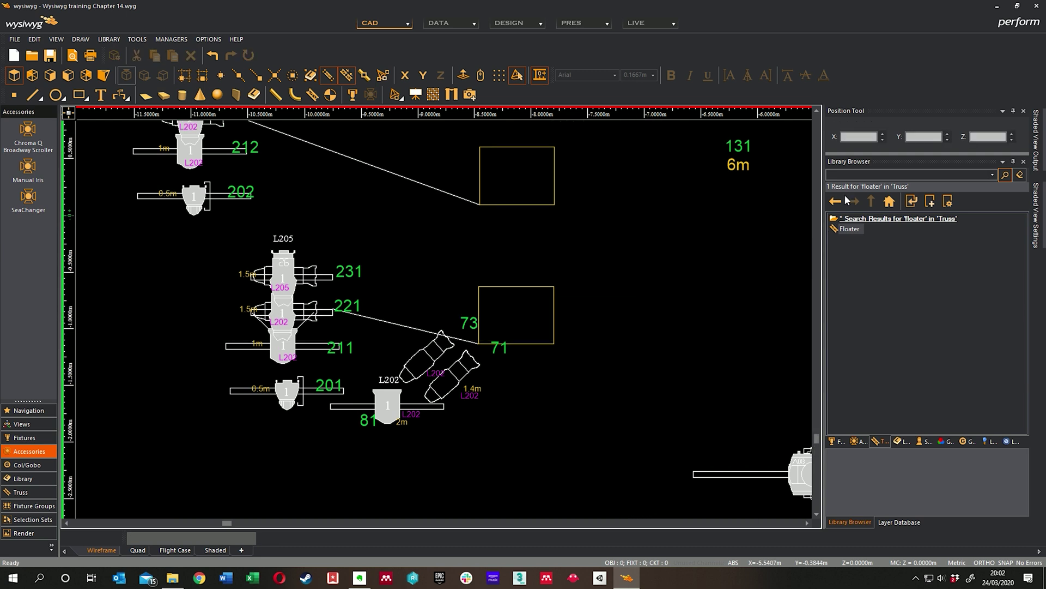
pyautogui.click(889, 201)
pyautogui.moveTo(583, 261); pyautogui.dragTo(537, 281, button='middle')
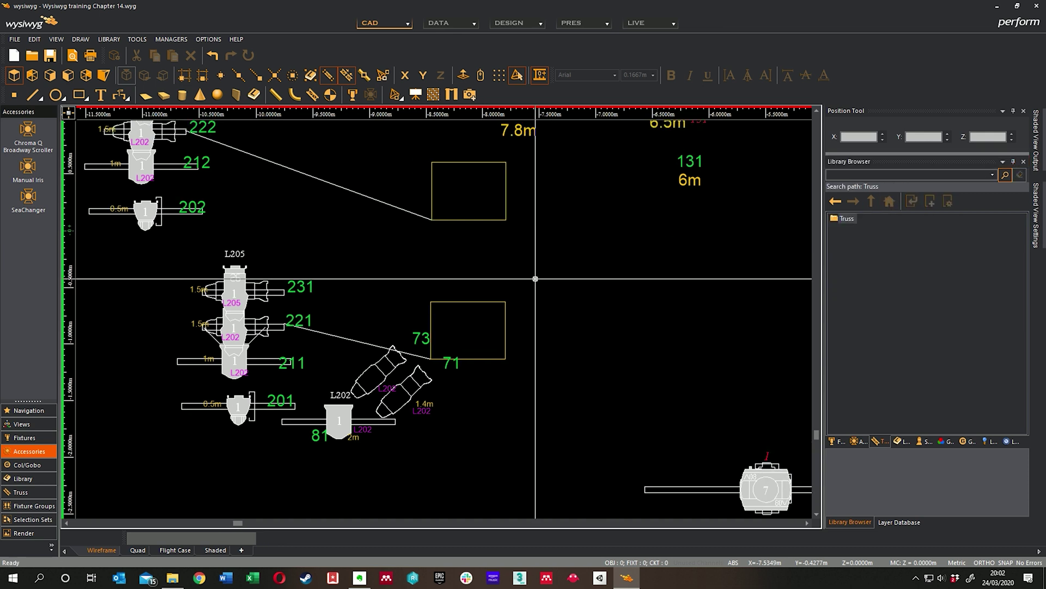
# Inspect the pipes of the furthest downstage boom by selecting those at channels 201, 211, 221 and 231 in turn.
pyautogui.scroll(-2, 528, 277)
pyautogui.moveTo(509, 346); pyautogui.dragTo(525, 353, button='middle')
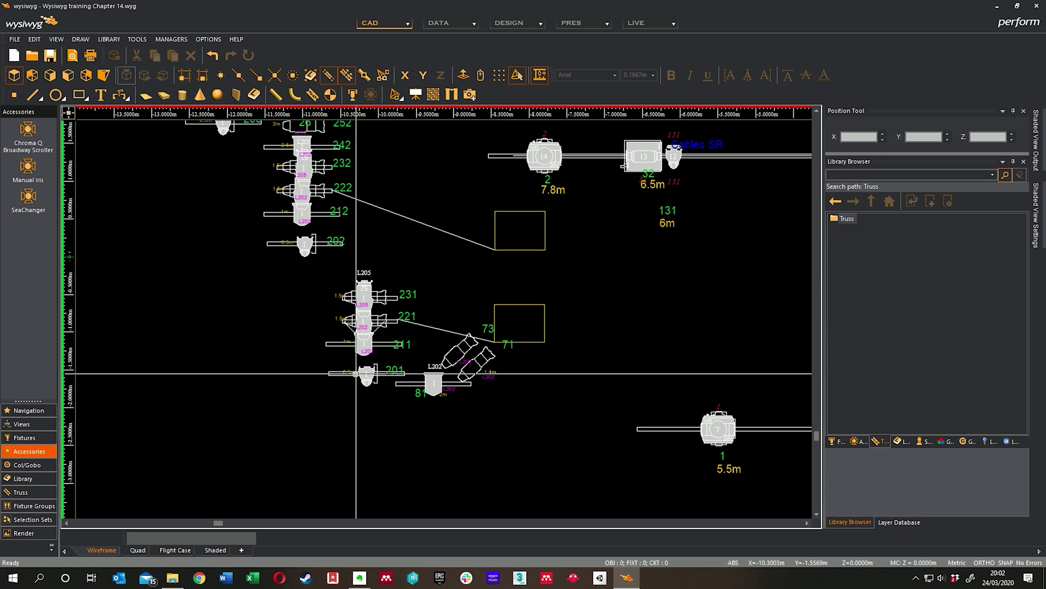
pyautogui.scroll(2, 355, 369)
pyautogui.moveTo(388, 334); pyautogui.dragTo(414, 336, button='middle')
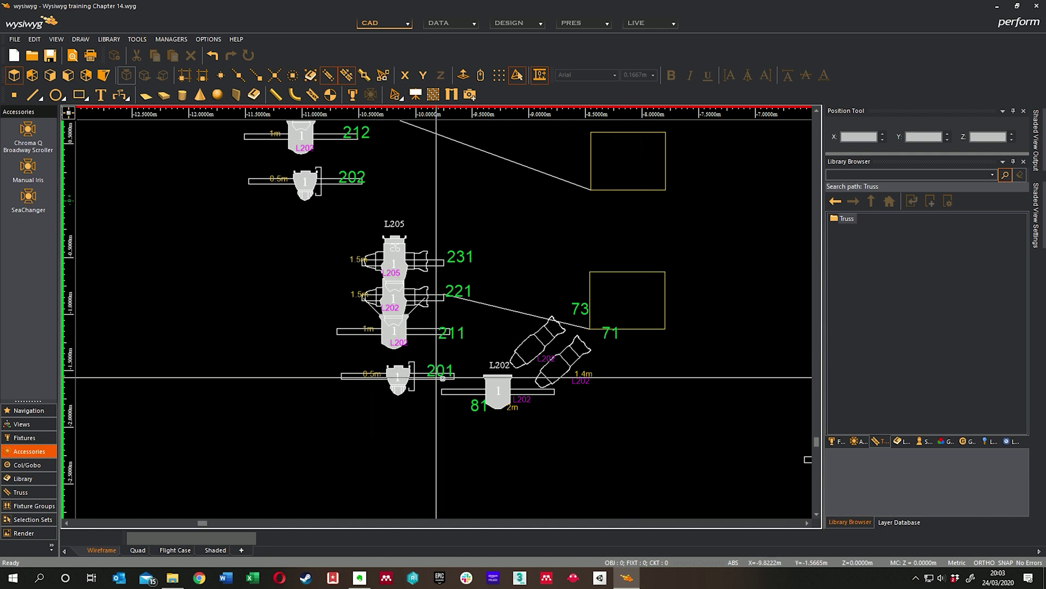
pyautogui.moveTo(421, 370); pyautogui.dragTo(393, 381, button='middle')
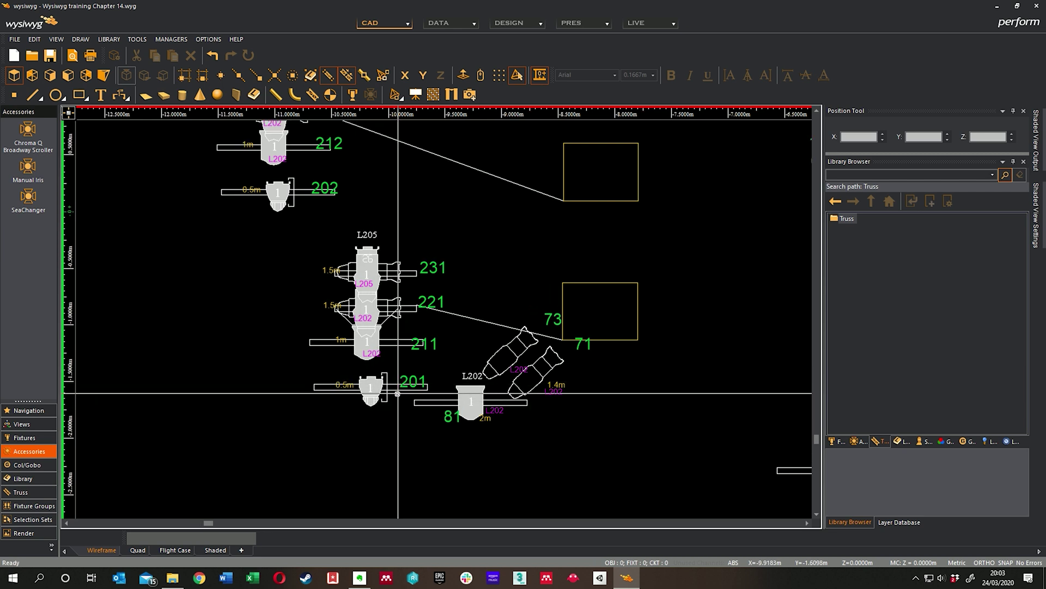
pyautogui.click(396, 385)
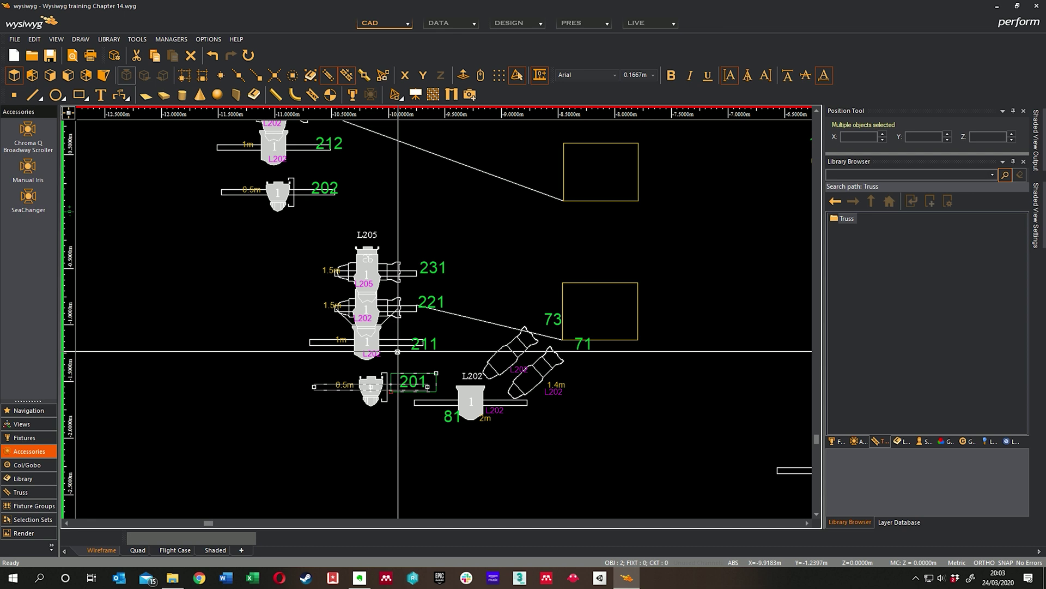
pyautogui.click(393, 350)
pyautogui.click(412, 311)
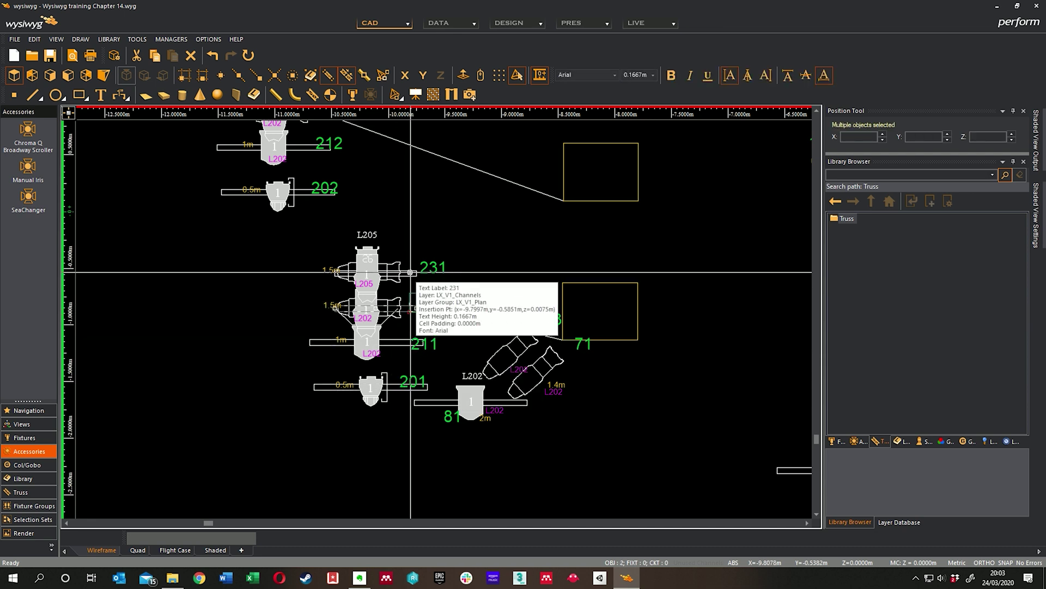
pyautogui.click(397, 271)
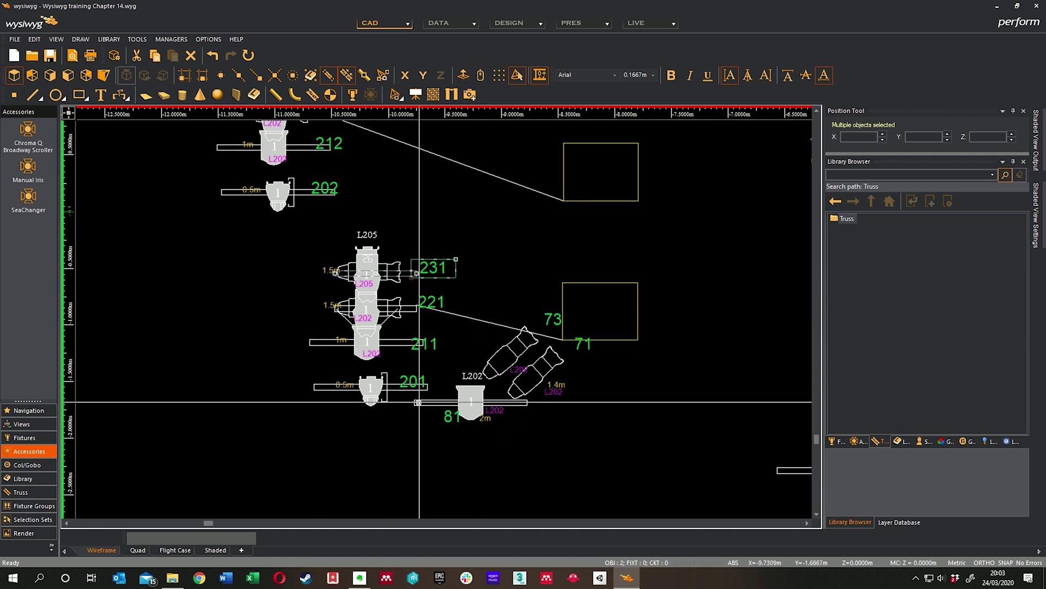
# Examine the boom layouts, their linked yellow box outlines and the height labels beside each pipe.
pyautogui.moveTo(452, 317); pyautogui.dragTo(506, 336, button='middle')
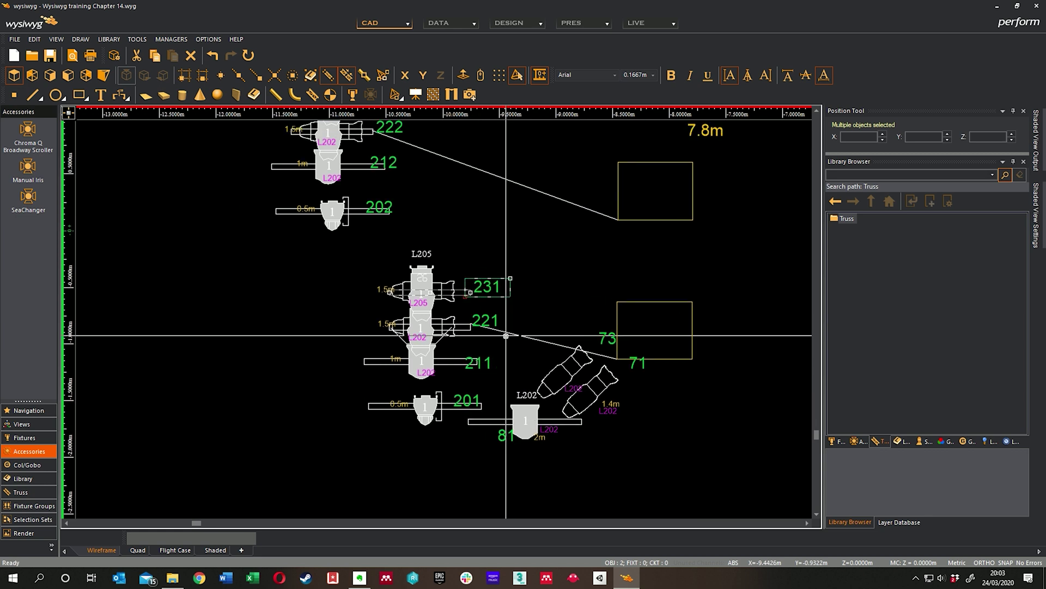
pyautogui.moveTo(665, 327); pyautogui.dragTo(650, 328, button='middle')
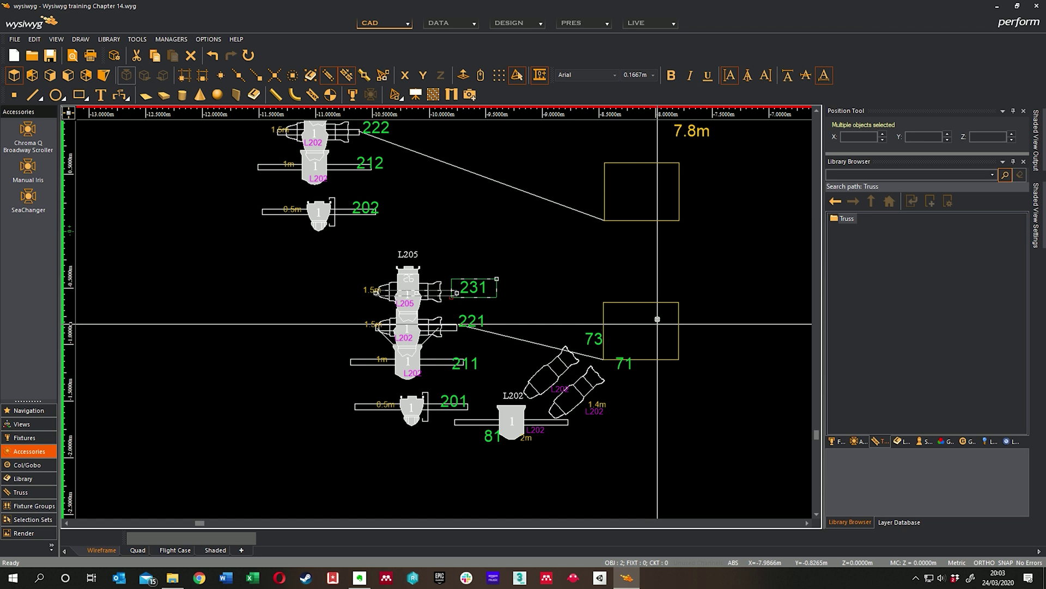
pyautogui.moveTo(657, 329); pyautogui.dragTo(616, 466, button='middle')
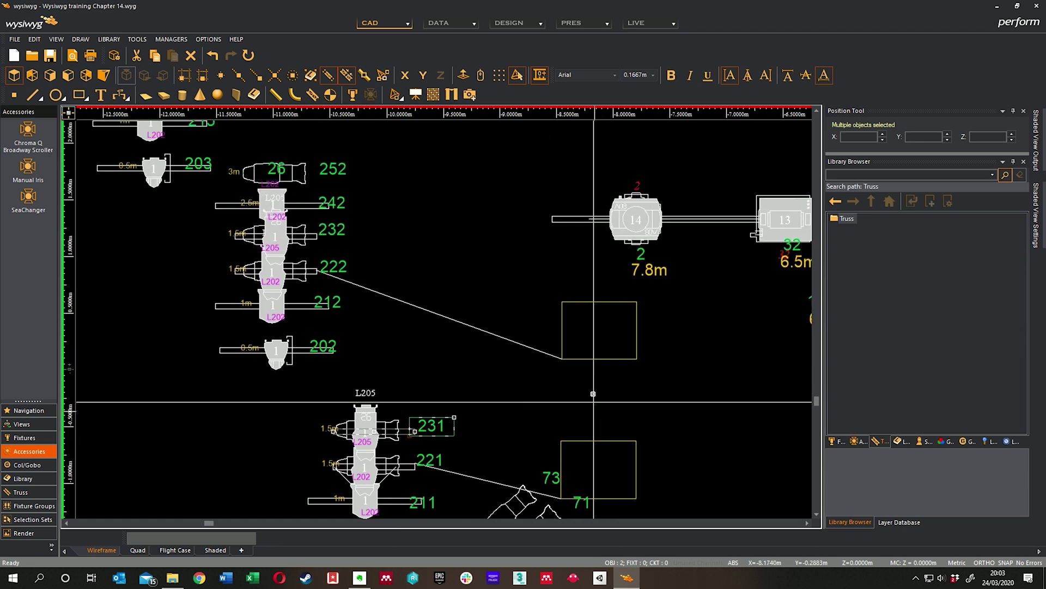
pyautogui.moveTo(467, 434); pyautogui.dragTo(529, 319, button='middle')
pyautogui.scroll(4, 393, 447)
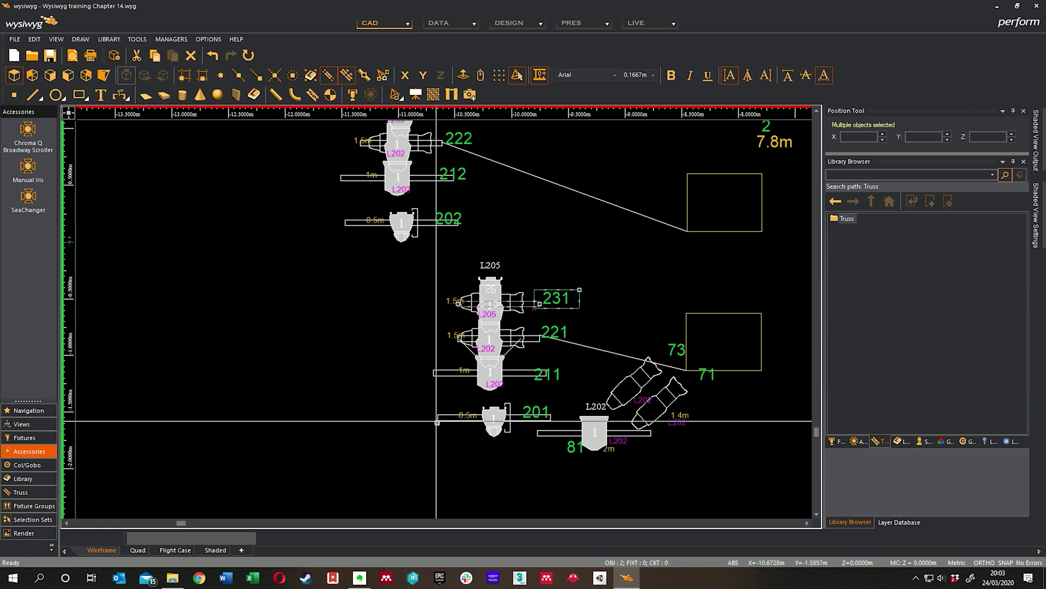
pyautogui.moveTo(460, 394); pyautogui.dragTo(472, 438, button='middle')
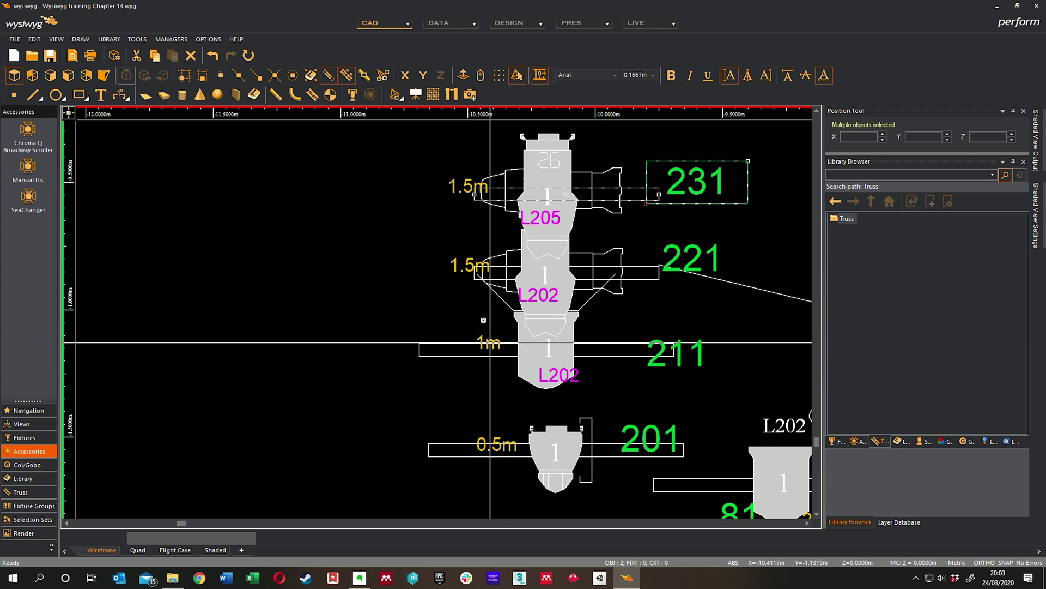
pyautogui.moveTo(482, 256)
pyautogui.mouseDown(button='middle')
pyautogui.moveTo(449, 304)
pyautogui.moveTo(500, 395)
pyautogui.moveTo(486, 252)
pyautogui.mouseUp(button='middle')
pyautogui.scroll(-4, 449, 304)
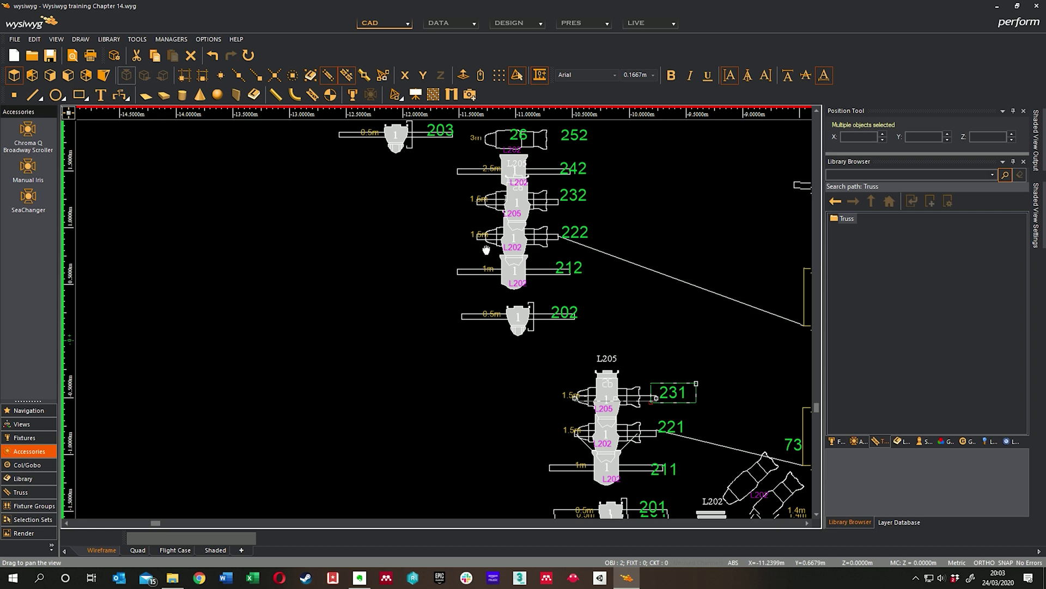
# Select the boom pipes marked 0.5 m at channels 201, 202 and 203, leaving the pipe at channel 204 out.
pyautogui.moveTo(536, 373); pyautogui.dragTo(493, 270, button='middle')
pyautogui.click(489, 383)
pyautogui.click(504, 398)
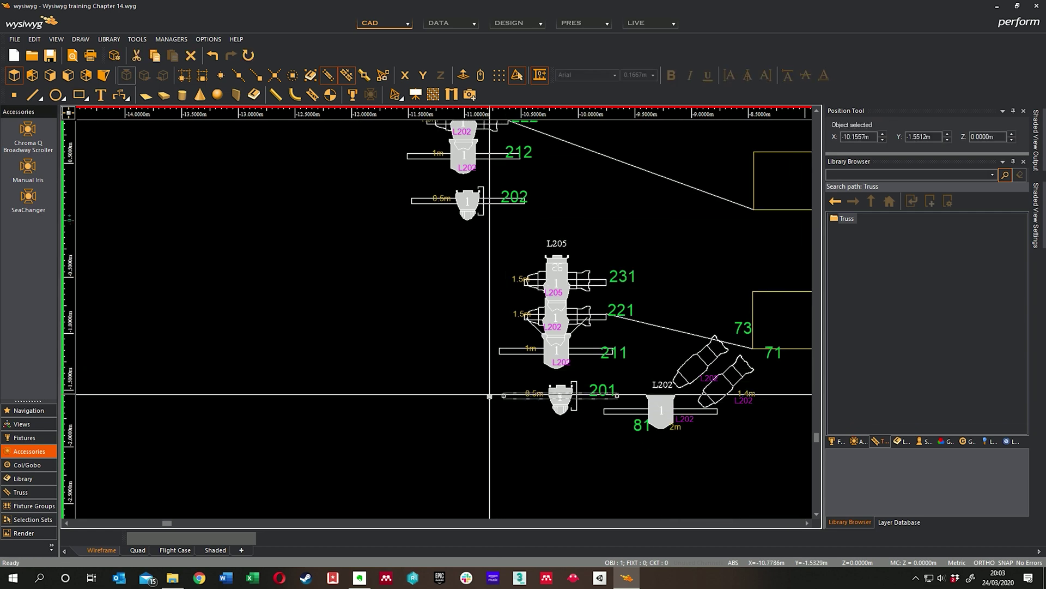
pyautogui.moveTo(428, 287); pyautogui.dragTo(463, 353, button='middle')
pyautogui.keyDown('ctrl'); pyautogui.moveTo(453, 276); pyautogui.dragTo(432, 252); pyautogui.keyUp('ctrl')
pyautogui.moveTo(398, 246); pyautogui.dragTo(432, 372, button='middle')
pyautogui.keyDown('ctrl'); pyautogui.moveTo(374, 220); pyautogui.dragTo(356, 197); pyautogui.keyUp('ctrl')
pyautogui.moveTo(330, 192); pyautogui.dragTo(375, 326, button='middle')
pyautogui.moveTo(339, 204); pyautogui.dragTo(399, 285, button='middle')
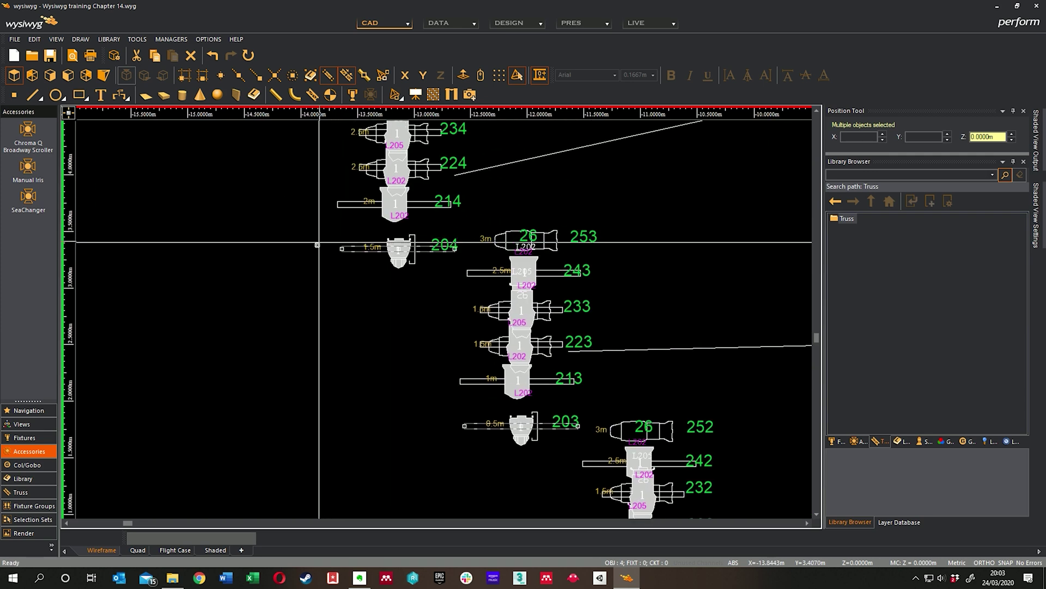
pyautogui.scroll(3, 394, 282)
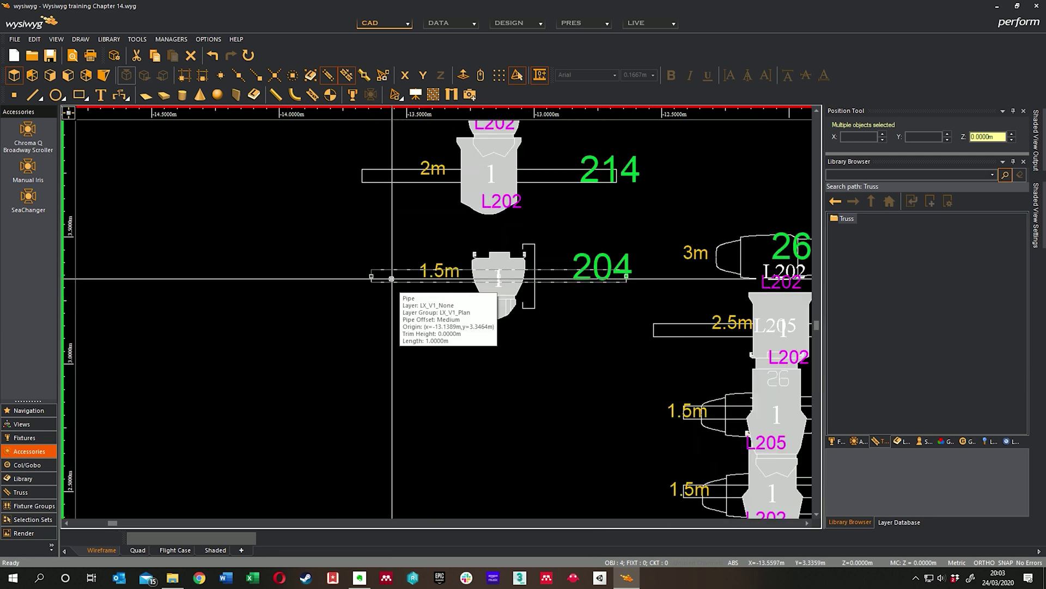
pyautogui.scroll(-4, 393, 291)
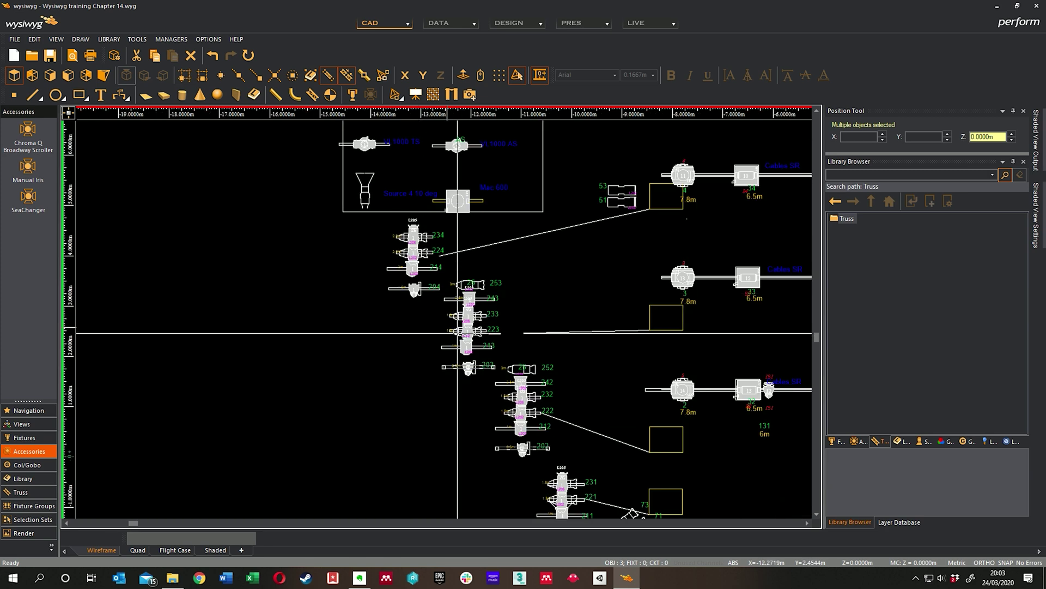
# Add the 0.5 m pipe at channel 205 on the opposite side of the plan to the selection, without its channel label.
pyautogui.moveTo(621, 355); pyautogui.dragTo(409, 311, button='middle')
pyautogui.moveTo(687, 405); pyautogui.dragTo(496, 372, button='middle')
pyautogui.scroll(-4, 497, 373)
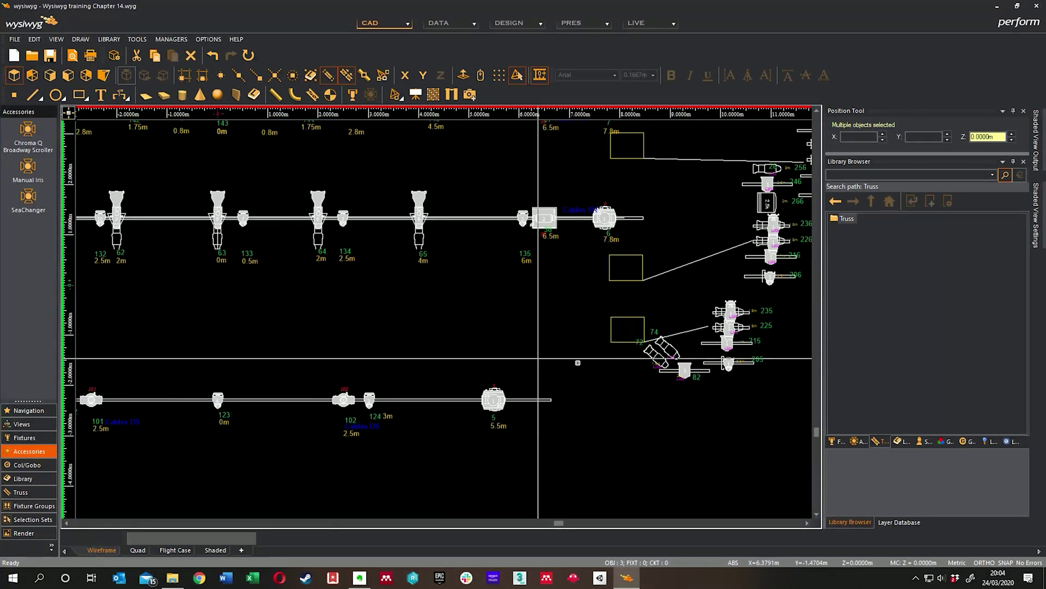
pyautogui.scroll(6, 573, 362)
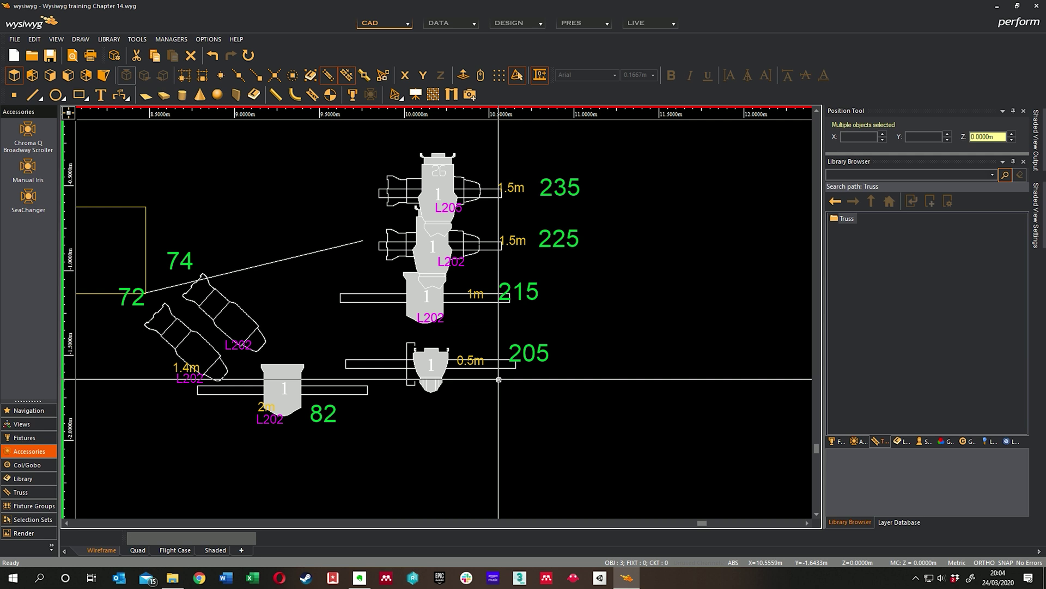
pyautogui.moveTo(497, 353); pyautogui.dragTo(499, 329)
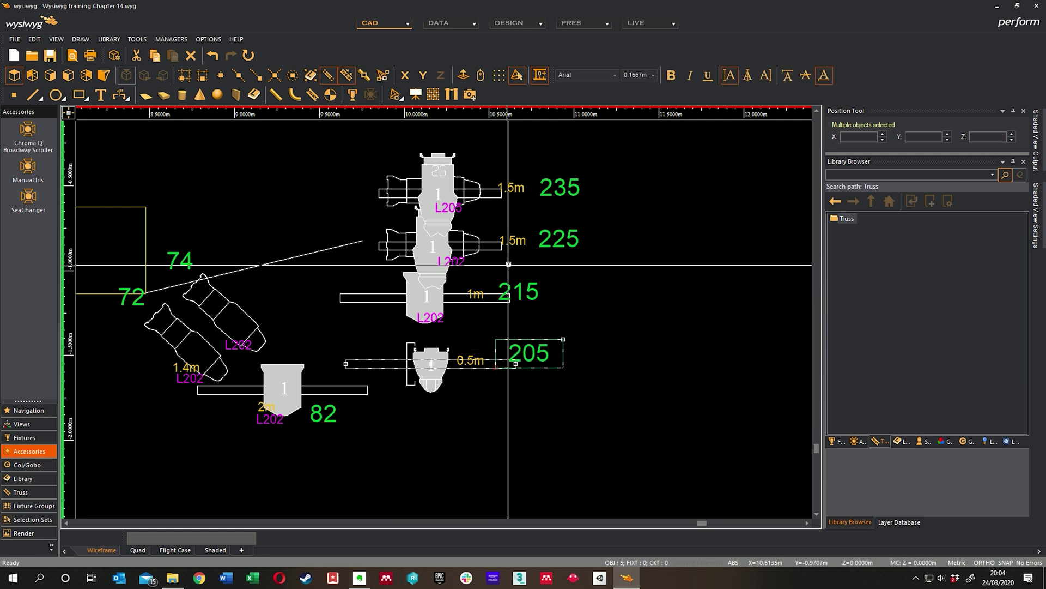
pyautogui.click(563, 355)
# Add the 0.5 m boom pipes at channels 206 and 207 to the selection.
pyautogui.moveTo(629, 240); pyautogui.dragTo(600, 324, button='middle')
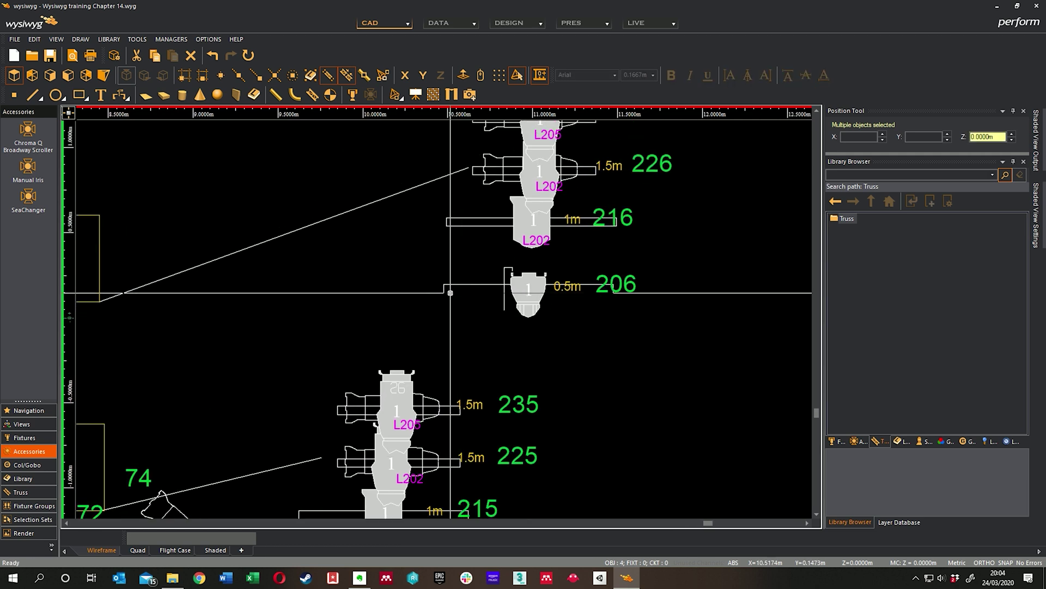
pyautogui.moveTo(463, 299); pyautogui.dragTo(433, 268)
pyautogui.moveTo(422, 292); pyautogui.dragTo(454, 408, button='middle')
pyautogui.scroll(-1, 445, 186)
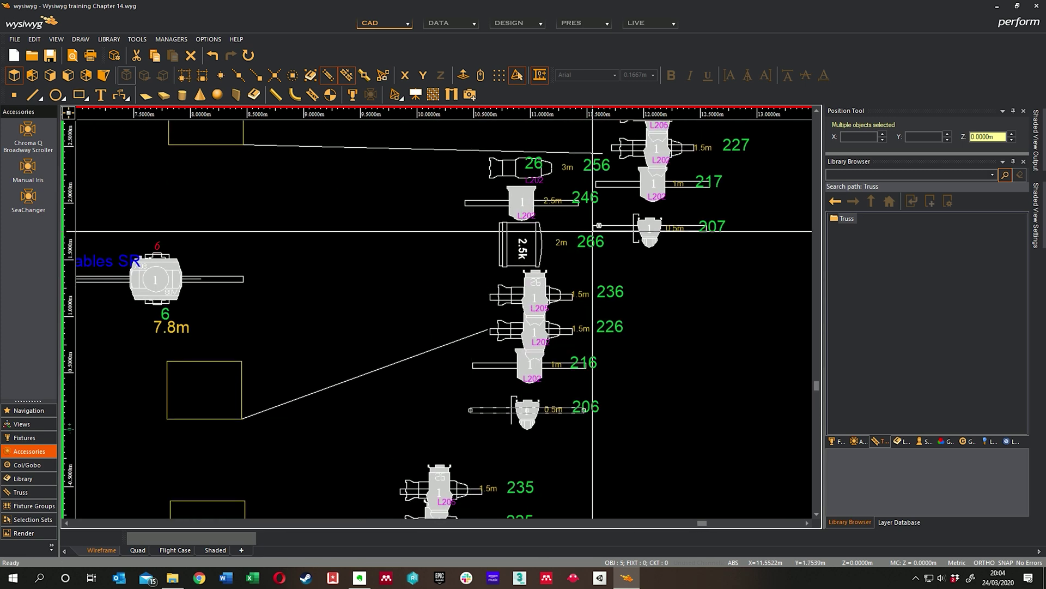
pyautogui.scroll(2, 595, 231)
pyautogui.keyDown('ctrl'); pyautogui.click(642, 236); pyautogui.keyUp('ctrl')
pyautogui.scroll(-4, 636, 256)
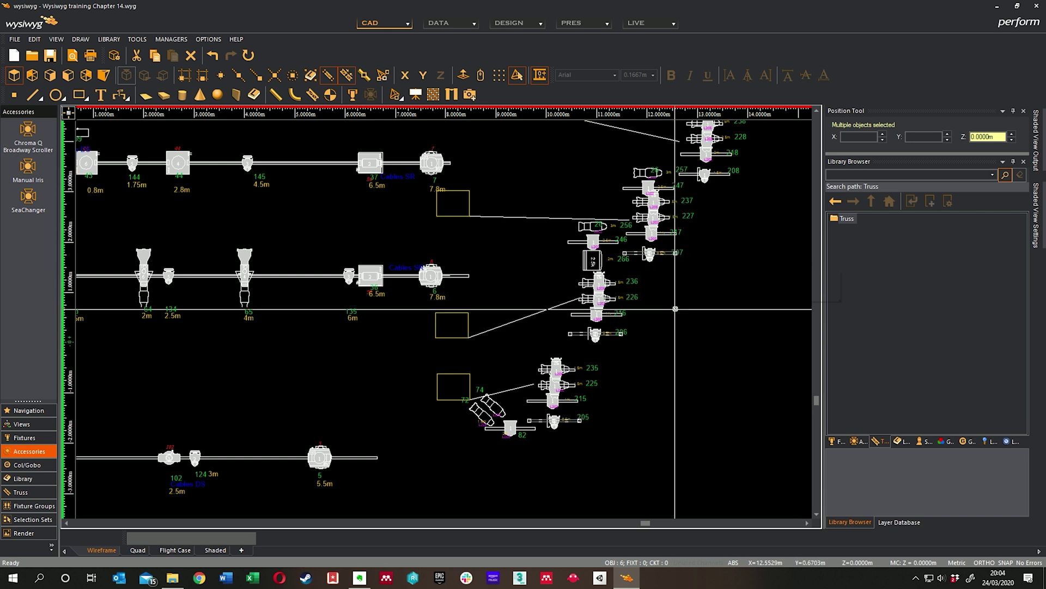
# Set the trim height of the six selected boom pipes to 0.5 m in their pipe properties.
pyautogui.rightClick(675, 308)
pyautogui.click(746, 19)
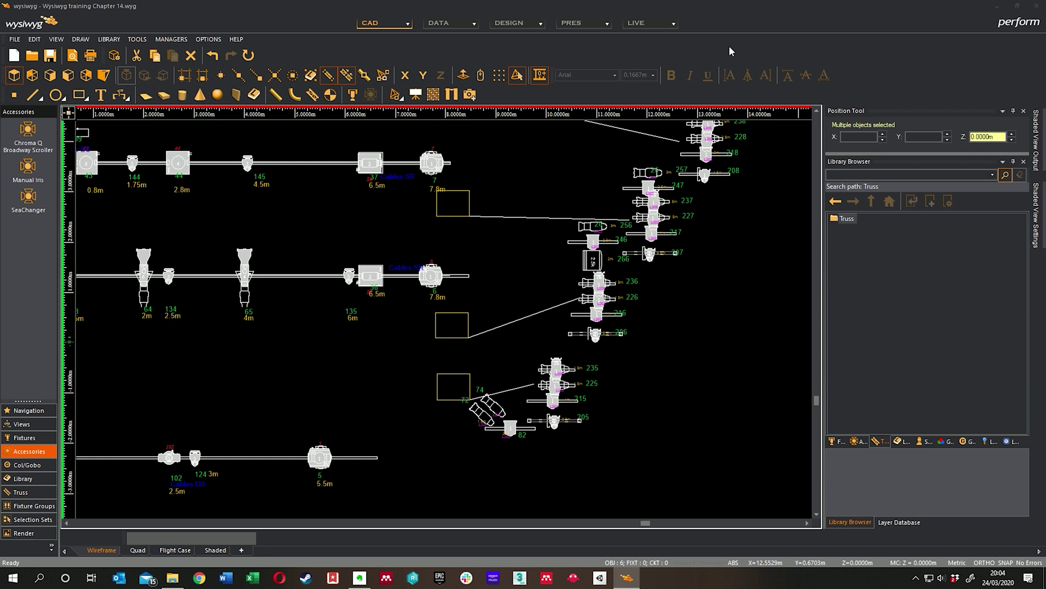
pyautogui.hotkey('alt', 'Return')
pyautogui.click(513, 122)
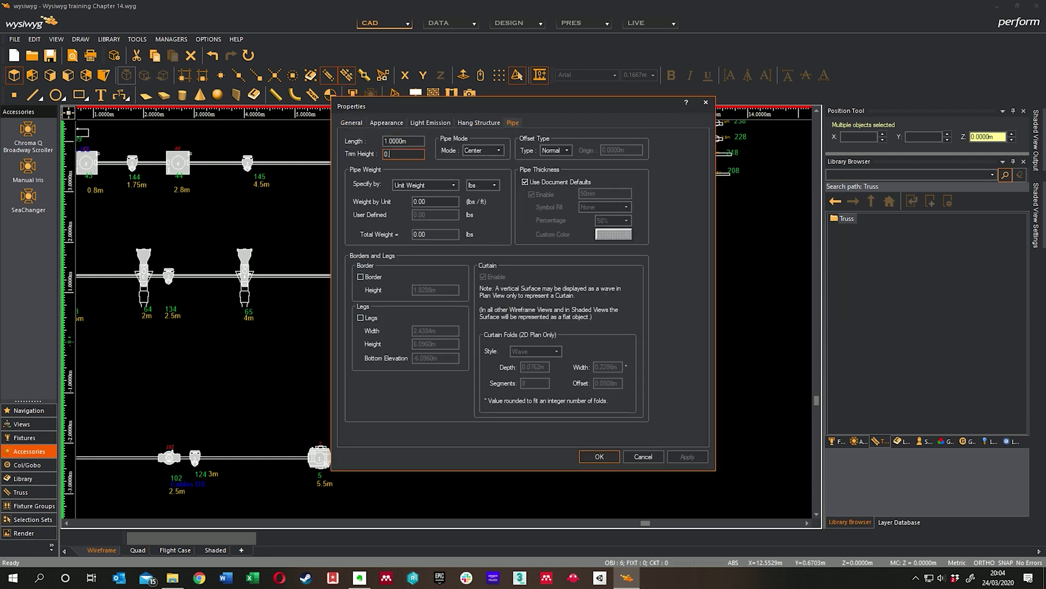
pyautogui.click(599, 457)
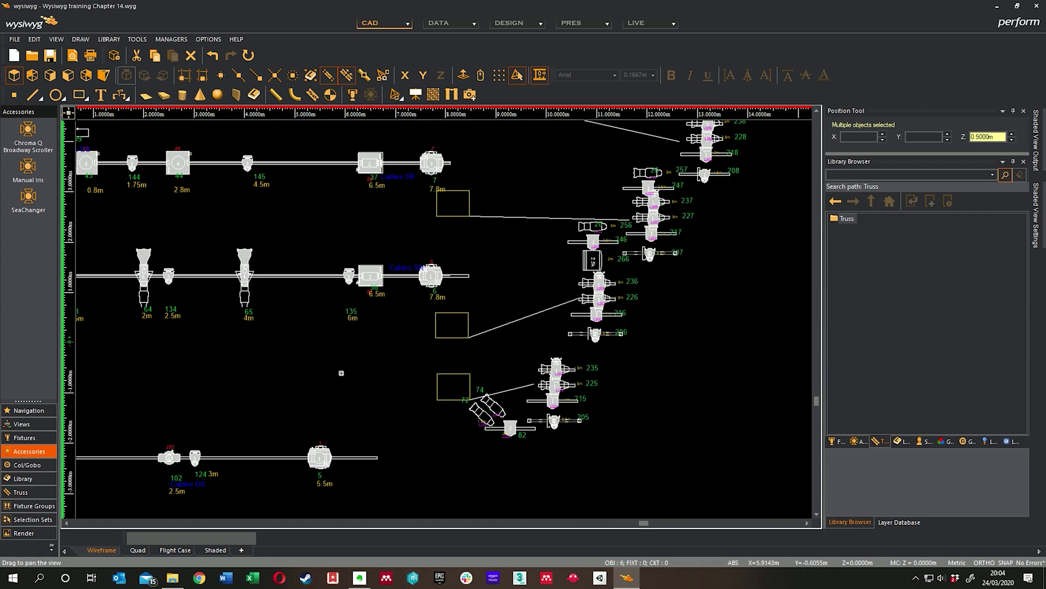
# Select the boom pipes marked 1 m at channels 211, 212 and 213.
pyautogui.moveTo(80, 363)
pyautogui.mouseDown(button='middle')
pyautogui.moveTo(277, 332)
pyautogui.moveTo(479, 326)
pyautogui.mouseUp(button='middle')
pyautogui.moveTo(266, 326); pyautogui.dragTo(649, 321, button='middle')
pyautogui.moveTo(261, 356)
pyautogui.mouseDown(button='middle')
pyautogui.moveTo(282, 353)
pyautogui.moveTo(300, 378)
pyautogui.moveTo(351, 375)
pyautogui.mouseUp(button='middle')
pyautogui.click(268, 373)
pyautogui.scroll(3, 299, 358)
pyautogui.moveTo(387, 384); pyautogui.dragTo(376, 343)
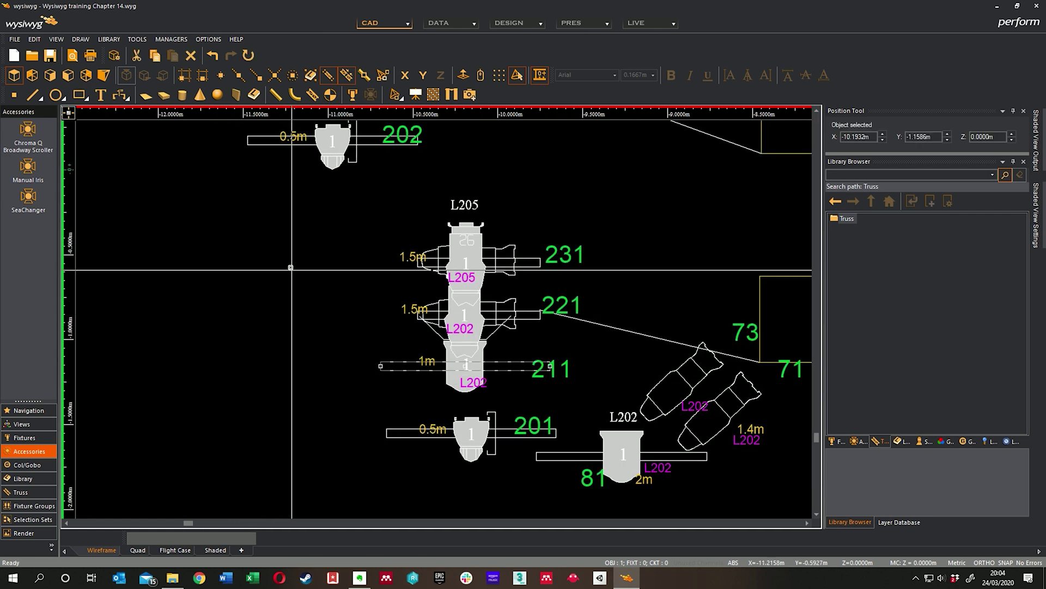
pyautogui.moveTo(291, 258); pyautogui.dragTo(320, 296, button='middle')
pyautogui.scroll(-1, 309, 293)
pyautogui.moveTo(288, 258); pyautogui.dragTo(339, 361, button='middle')
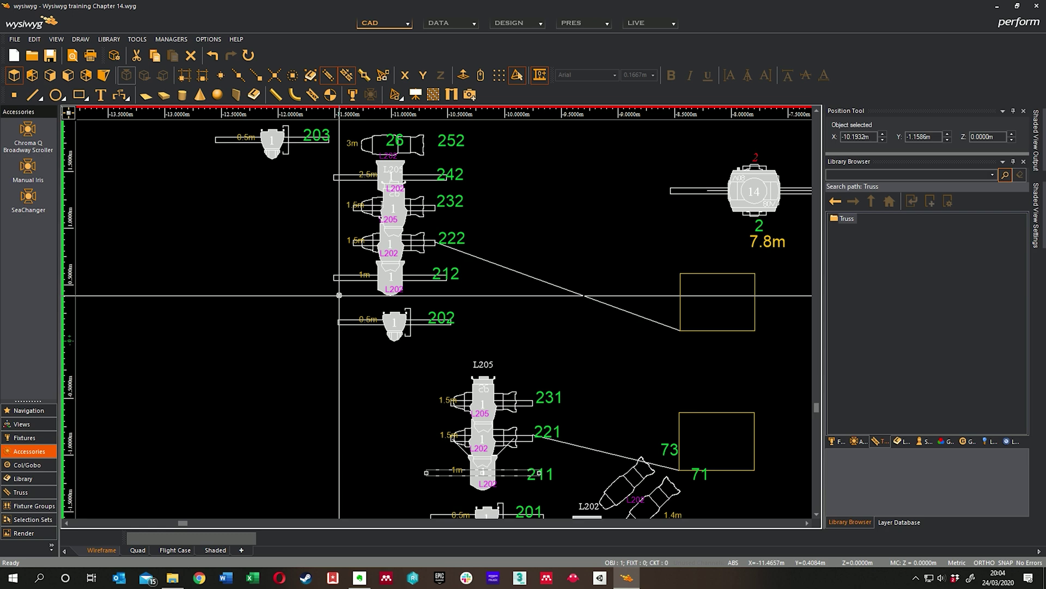
pyautogui.moveTo(246, 221); pyautogui.dragTo(311, 262, button='middle')
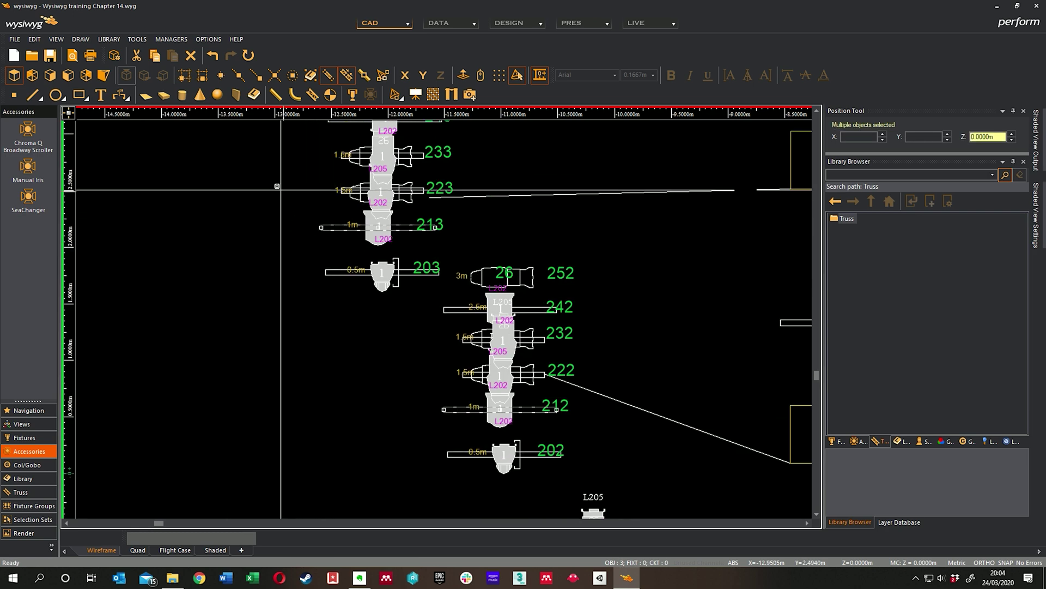
# Set the trim height of the pipes at channels 211, 212 and 213 to 1 m in their properties.
pyautogui.rightClick(295, 282)
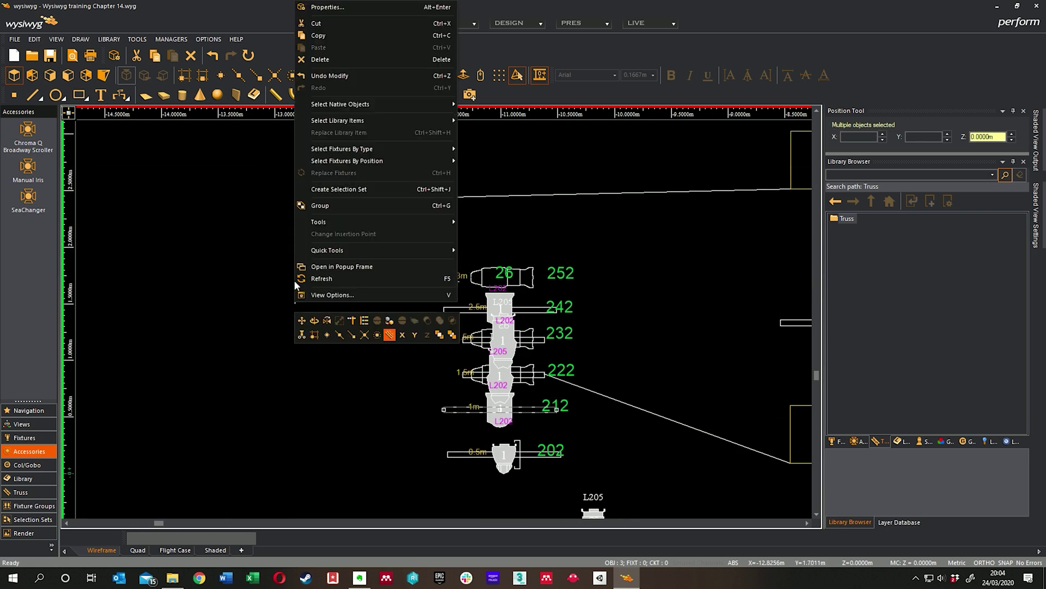
pyautogui.click(325, 9)
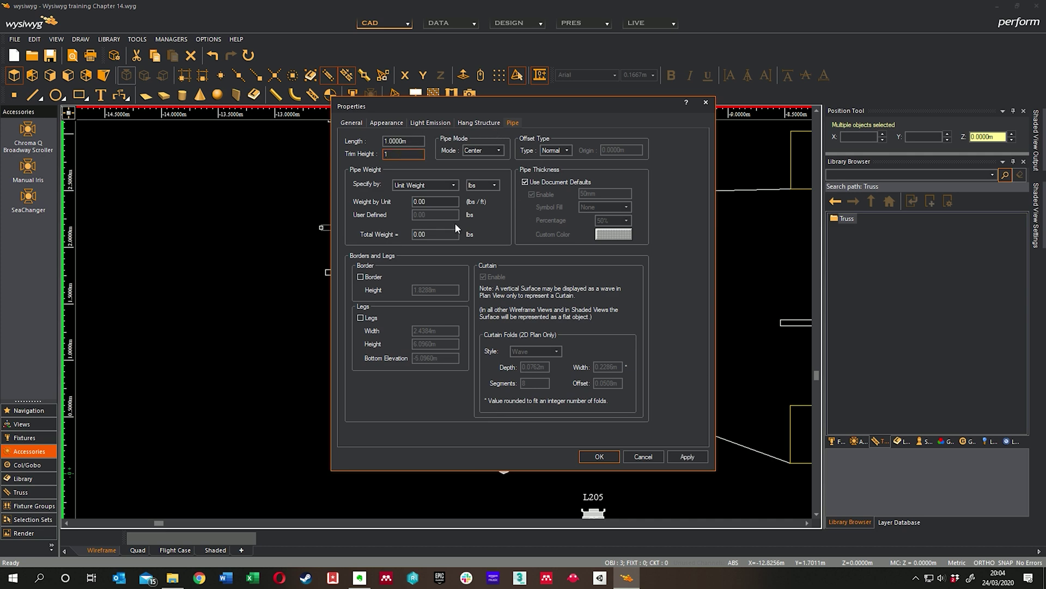
pyautogui.click(603, 460)
# Select the 1.5 m boom pipe at channel 221 on its own, without its channel label.
pyautogui.moveTo(609, 430); pyautogui.dragTo(589, 191, button='middle')
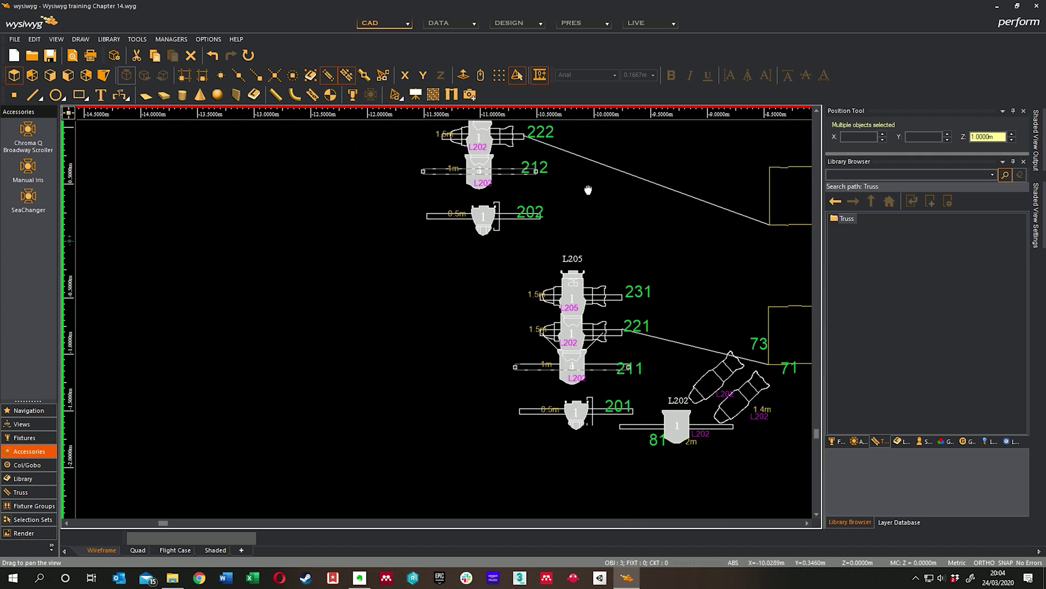
pyautogui.moveTo(629, 367); pyautogui.dragTo(582, 345, button='middle')
pyautogui.click(576, 328)
pyautogui.scroll(2, 575, 328)
pyautogui.click(545, 295)
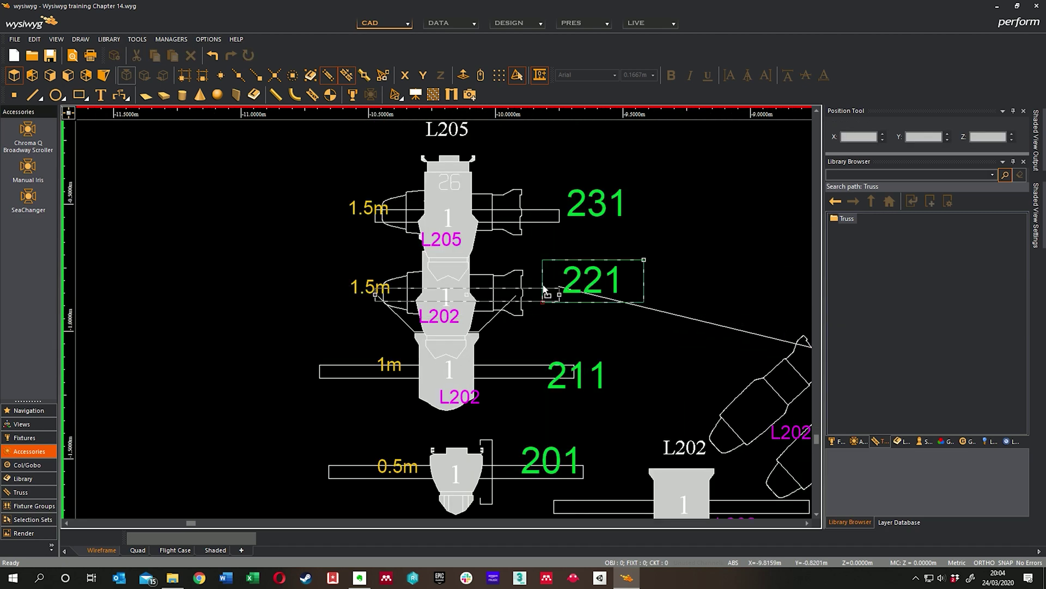
pyautogui.scroll(-2, 540, 291)
pyautogui.scroll(1, 483, 275)
pyautogui.click(570, 265)
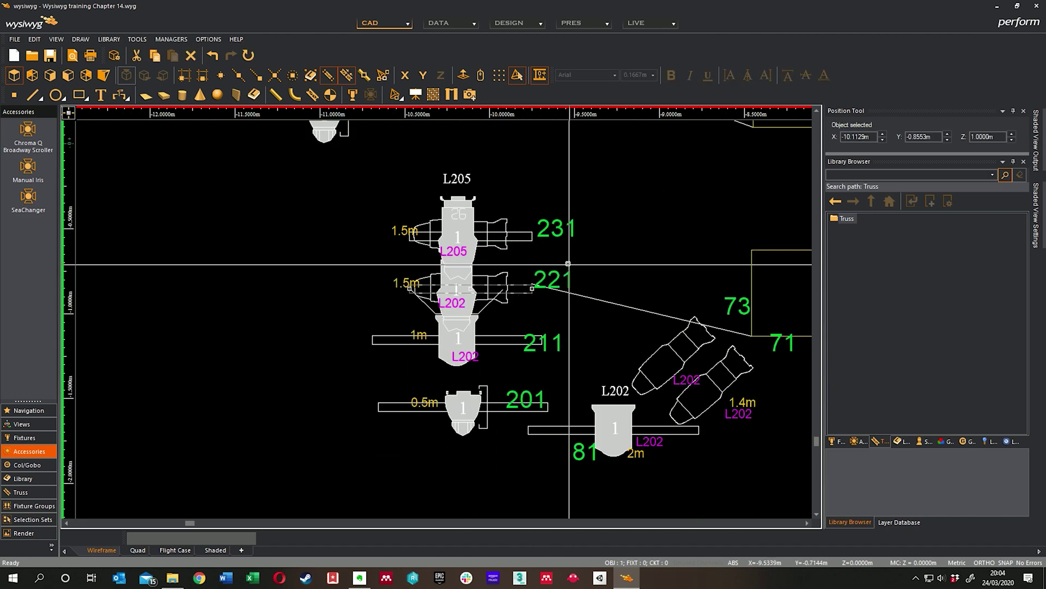
# Add the boom pipe at channel 222 to the selection and drop its 1.5 m height label from it.
pyautogui.moveTo(568, 264); pyautogui.dragTo(709, 436, button='middle')
pyautogui.moveTo(510, 185); pyautogui.dragTo(528, 244, button='middle')
pyautogui.scroll(1, 415, 224)
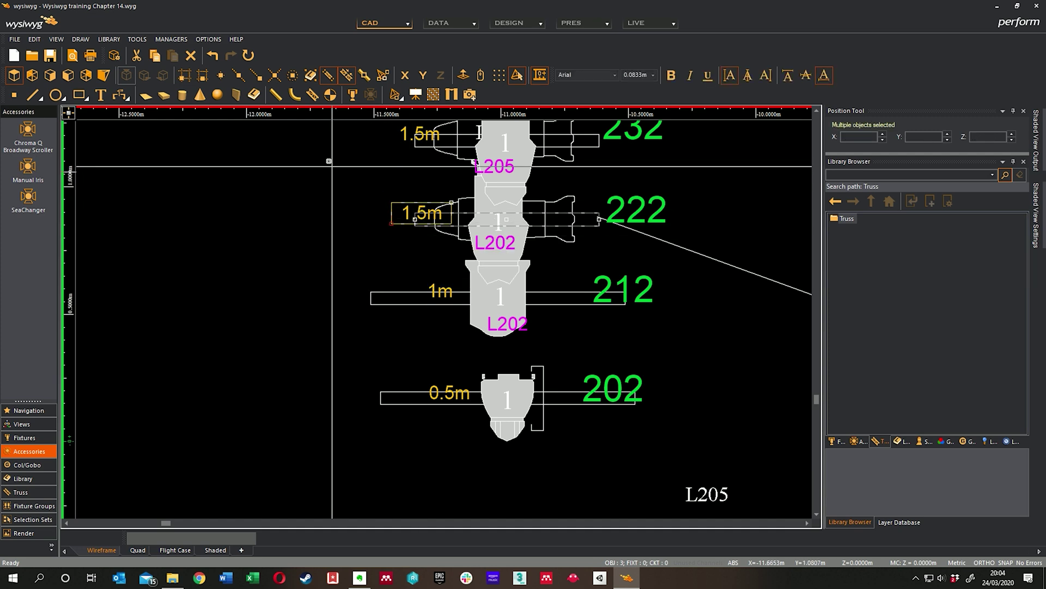
pyautogui.click(403, 204)
# Add the 1.5 m boom pipes at channels 223 and 204 to the selection, leaving out their text labels.
pyautogui.moveTo(337, 145); pyautogui.dragTo(549, 413, button='middle')
pyautogui.scroll(-2, 381, 224)
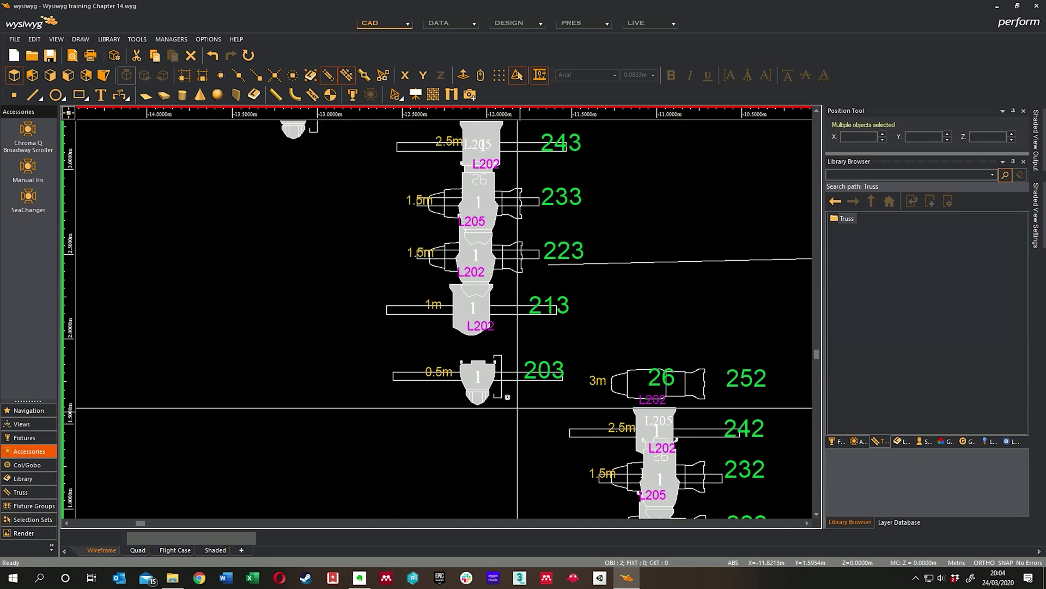
pyautogui.scroll(2, 429, 259)
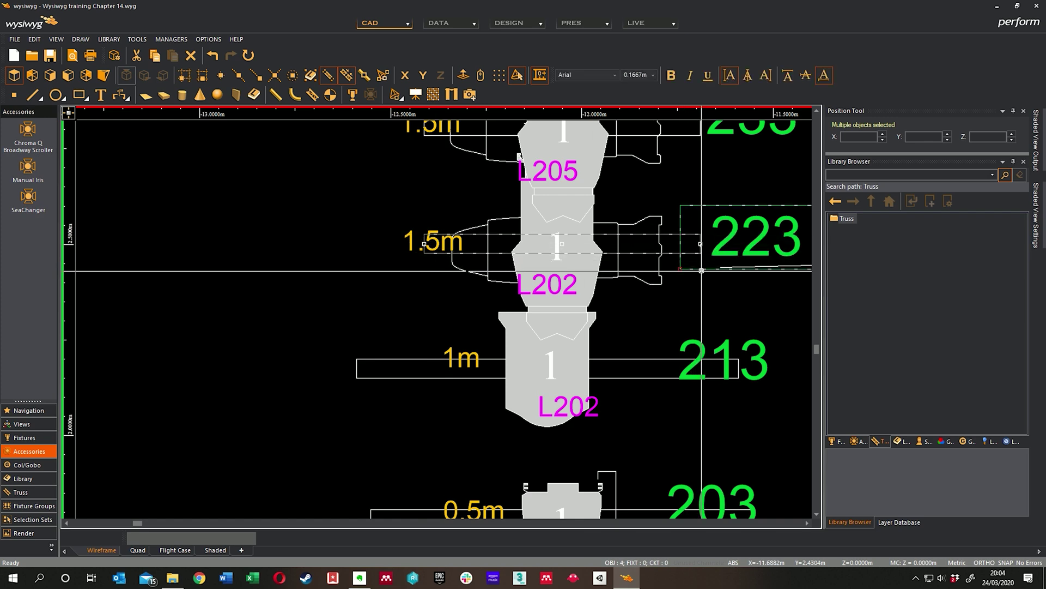
pyautogui.scroll(-2, 703, 272)
pyautogui.moveTo(292, 148); pyautogui.dragTo(459, 290, button='middle')
pyautogui.scroll(-5, 385, 234)
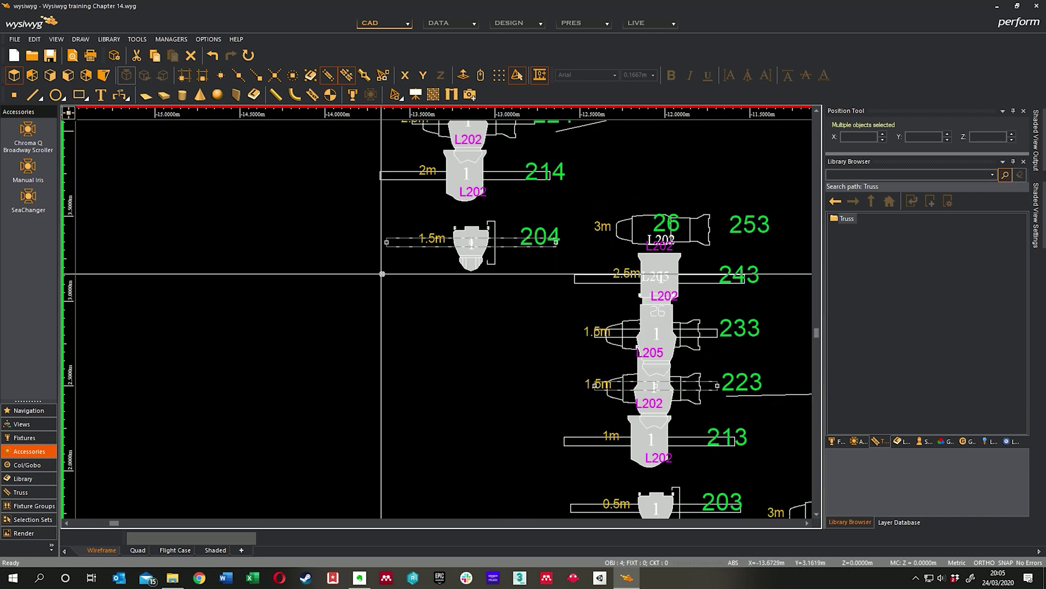
# Set the trim height of the pipes at channels 221, 222, 223 and 204 to 1.5 m and clear the selection.
pyautogui.rightClick(409, 305)
pyautogui.click(456, 10)
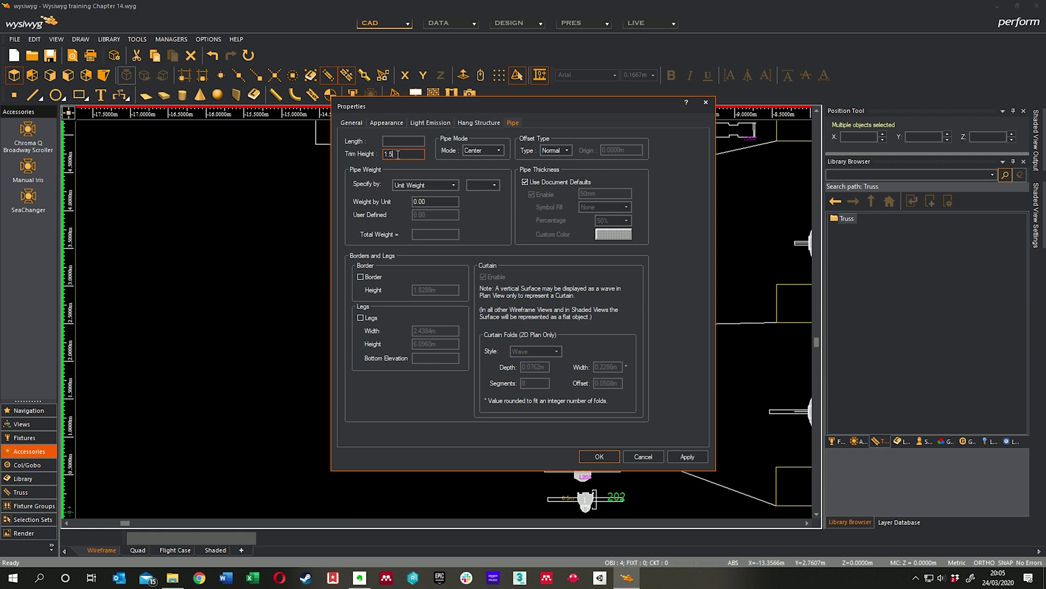
pyautogui.click(615, 459)
pyautogui.moveTo(523, 387); pyautogui.dragTo(532, 330, button='middle')
pyautogui.moveTo(524, 414); pyautogui.dragTo(483, 277, button='middle')
pyautogui.press('Escape')
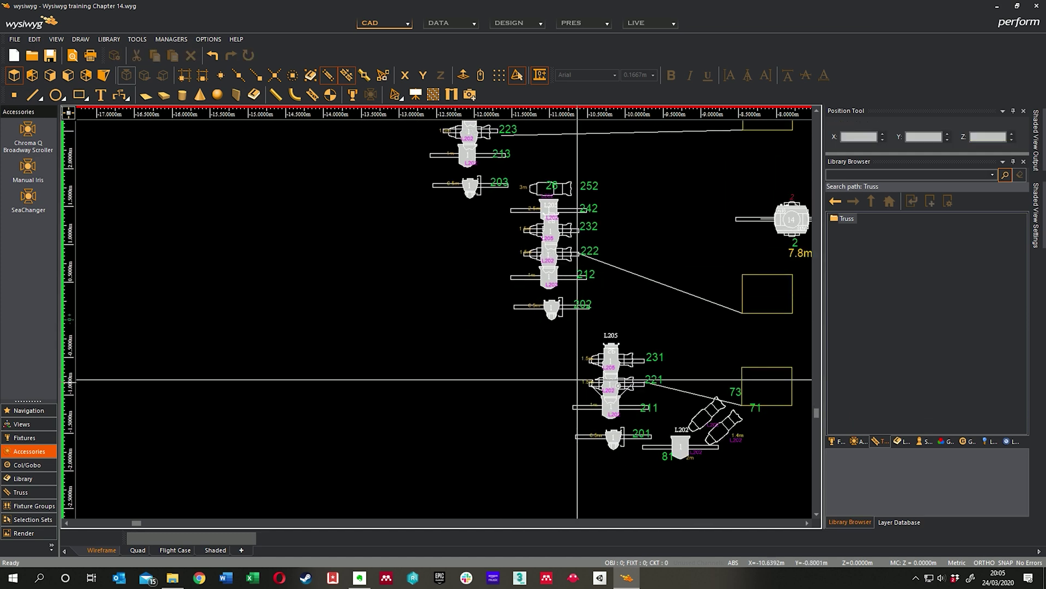
# Select the 1.5 m boom pipe at channel 231, leaving its channel label out of the selection.
pyautogui.scroll(3, 667, 358)
pyautogui.click(575, 359)
pyautogui.scroll(-2, 579, 362)
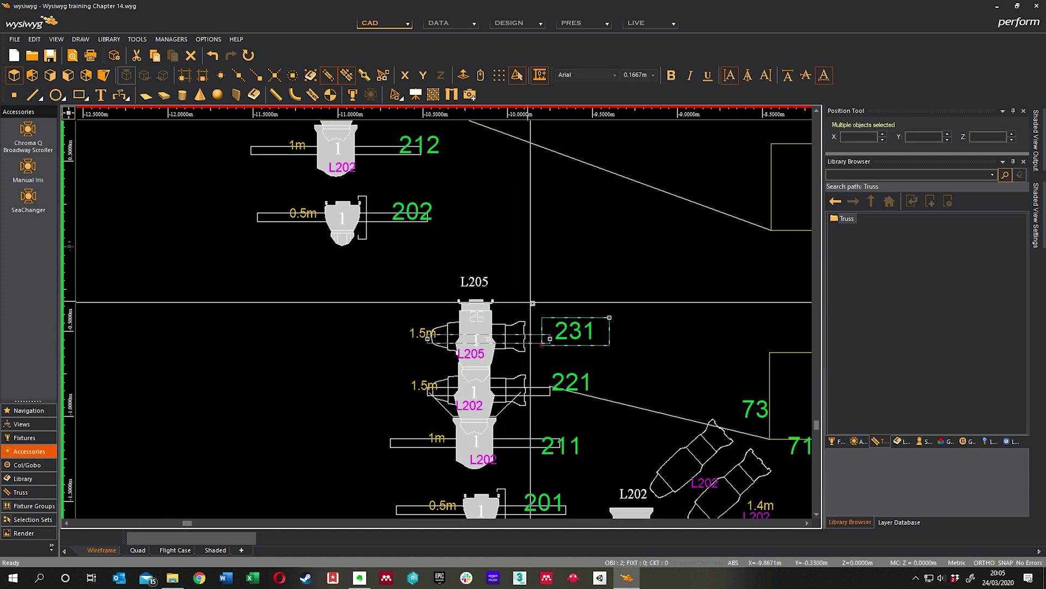
pyautogui.click(579, 318)
# Add the 1.5 m boom pipes at channels 232 and 233 to the selection.
pyautogui.moveTo(472, 225); pyautogui.dragTo(576, 303, button='middle')
pyautogui.moveTo(564, 229); pyautogui.dragTo(618, 365, button='middle')
pyautogui.click(571, 287)
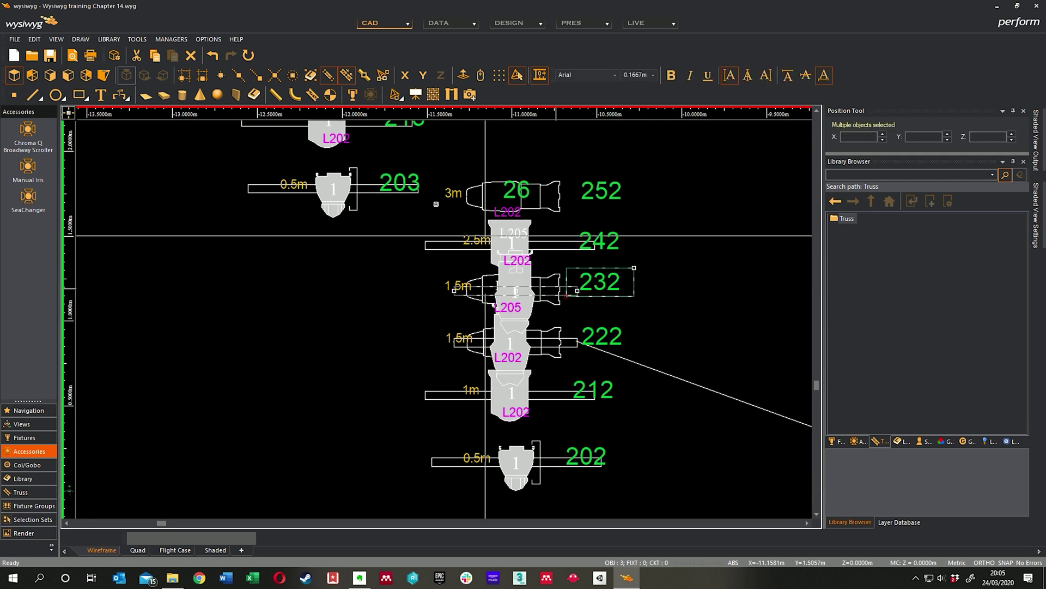
pyautogui.moveTo(410, 216); pyautogui.dragTo(549, 367, button='middle')
pyautogui.moveTo(524, 264); pyautogui.dragTo(531, 342, button='middle')
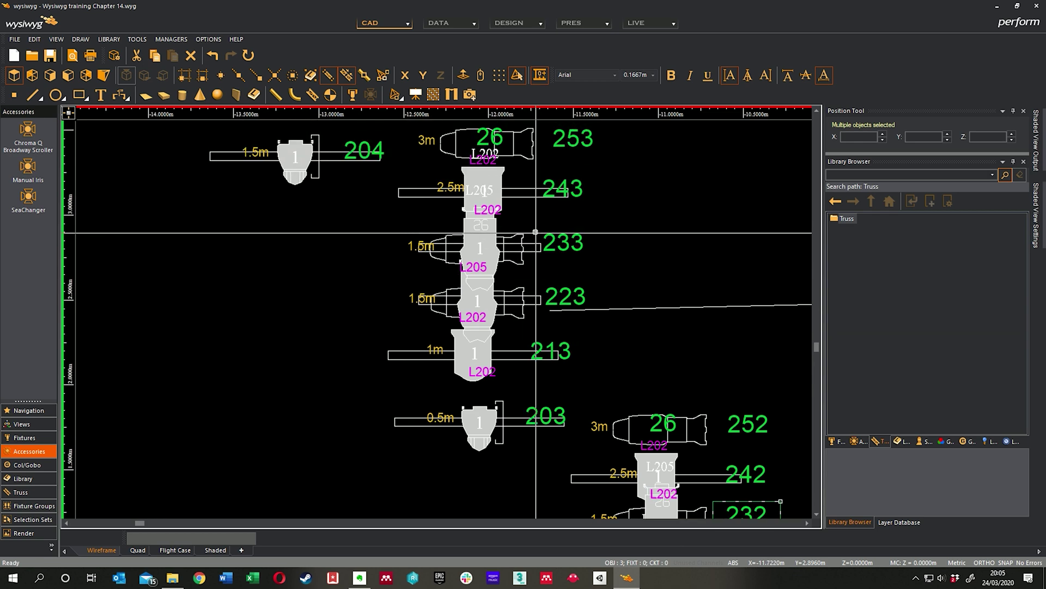
pyautogui.click(535, 244)
pyautogui.moveTo(481, 210); pyautogui.dragTo(417, 172, button='middle')
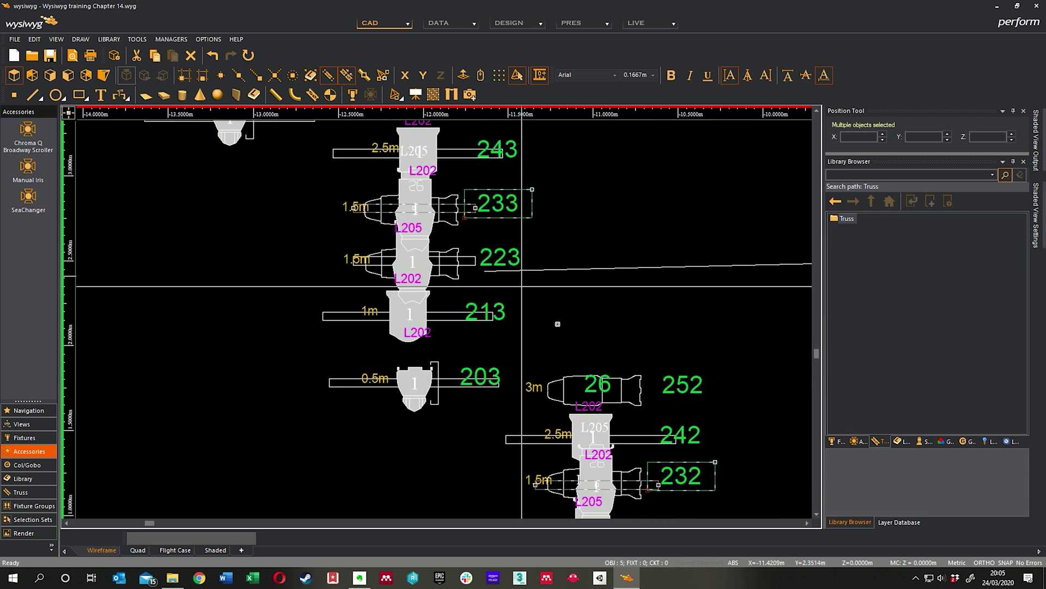
pyautogui.moveTo(436, 207)
pyautogui.mouseDown(button='middle')
pyautogui.moveTo(565, 377)
pyautogui.moveTo(510, 365)
pyautogui.mouseUp(button='middle')
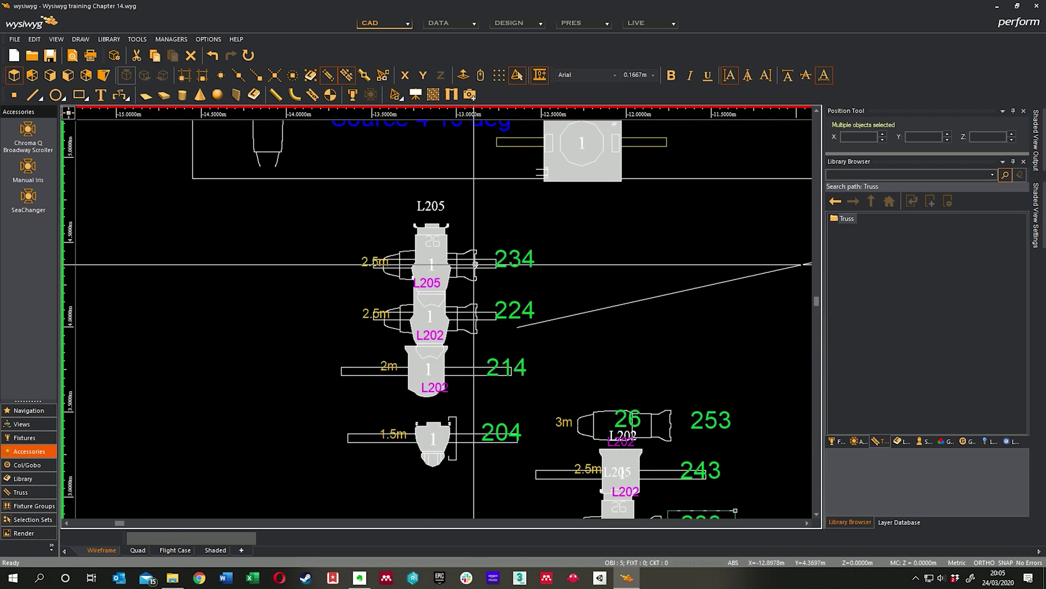
pyautogui.moveTo(506, 458); pyautogui.dragTo(453, 289, button='middle')
# Set the trim height of the selected pipes at channels 231, 232 and 233 to 1.5 m in their pipe properties.
pyautogui.rightClick(458, 365)
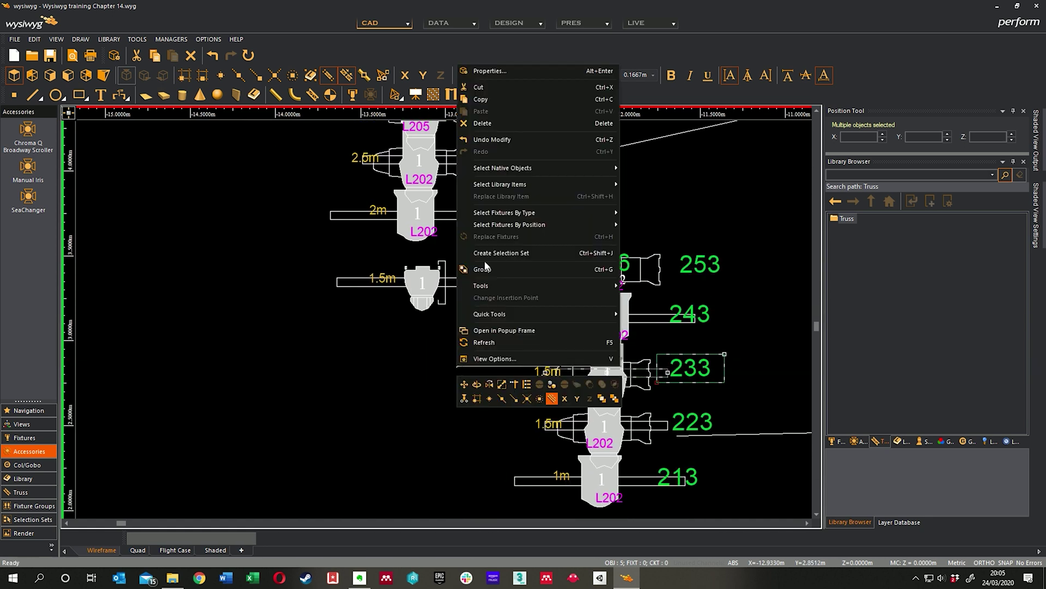
pyautogui.click(502, 71)
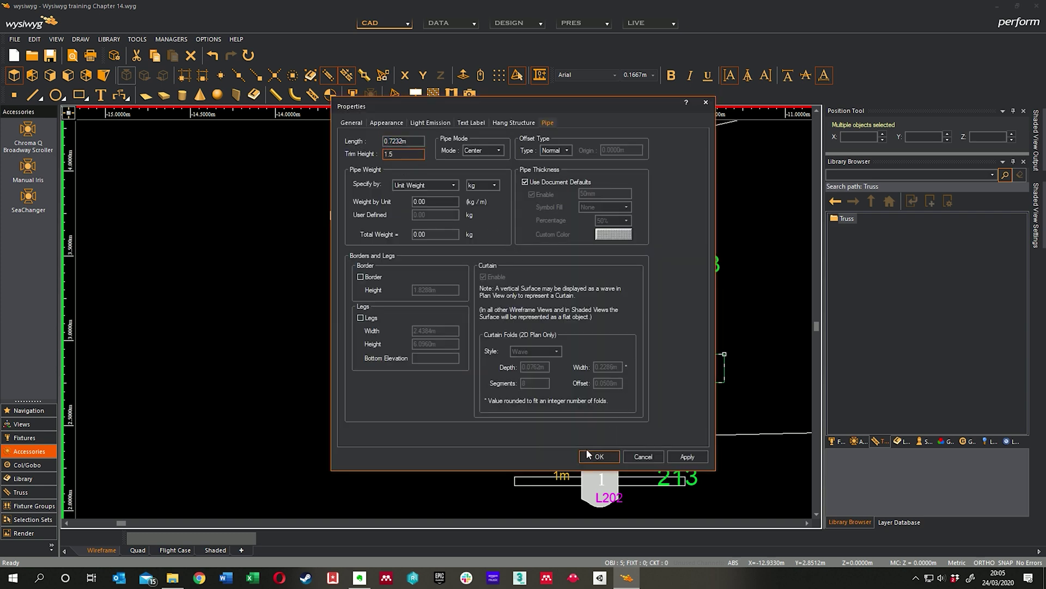
pyautogui.click(589, 455)
pyautogui.moveTo(533, 411); pyautogui.dragTo(472, 240, button='middle')
pyautogui.moveTo(563, 485); pyautogui.dragTo(508, 283, button='middle')
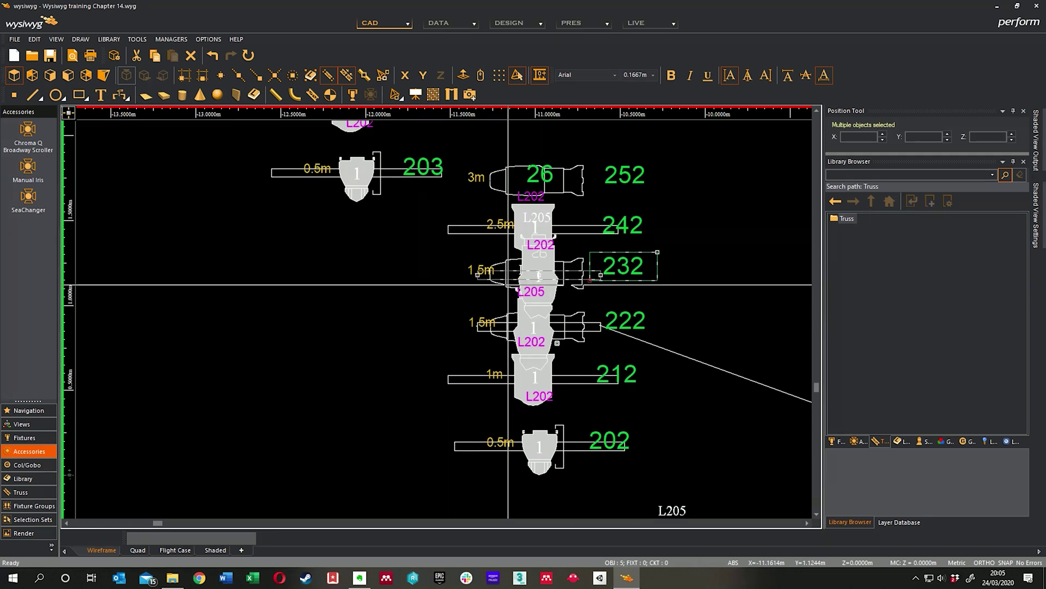
# Clear the current selection and select the 2.5 m boom pipe at channel 242.
pyautogui.moveTo(611, 478); pyautogui.dragTo(416, 217, button='middle')
pyautogui.moveTo(643, 339); pyautogui.dragTo(519, 227, button='middle')
pyautogui.scroll(-2, 497, 210)
pyautogui.press('Escape')
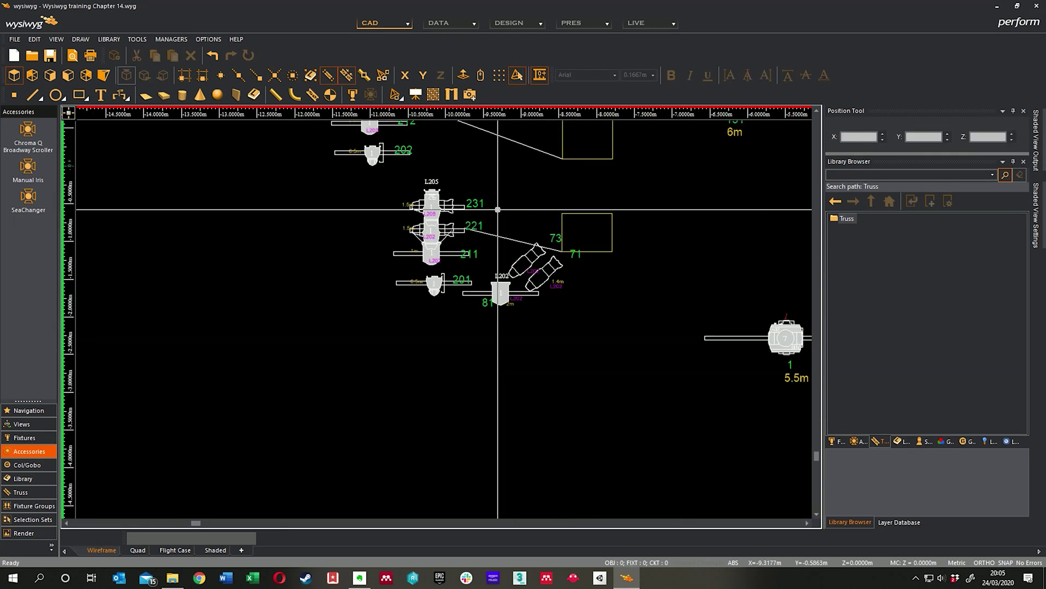
pyautogui.moveTo(498, 182); pyautogui.dragTo(582, 388, button='middle')
pyautogui.scroll(2, 446, 278)
pyautogui.moveTo(505, 258); pyautogui.dragTo(544, 256, button='middle')
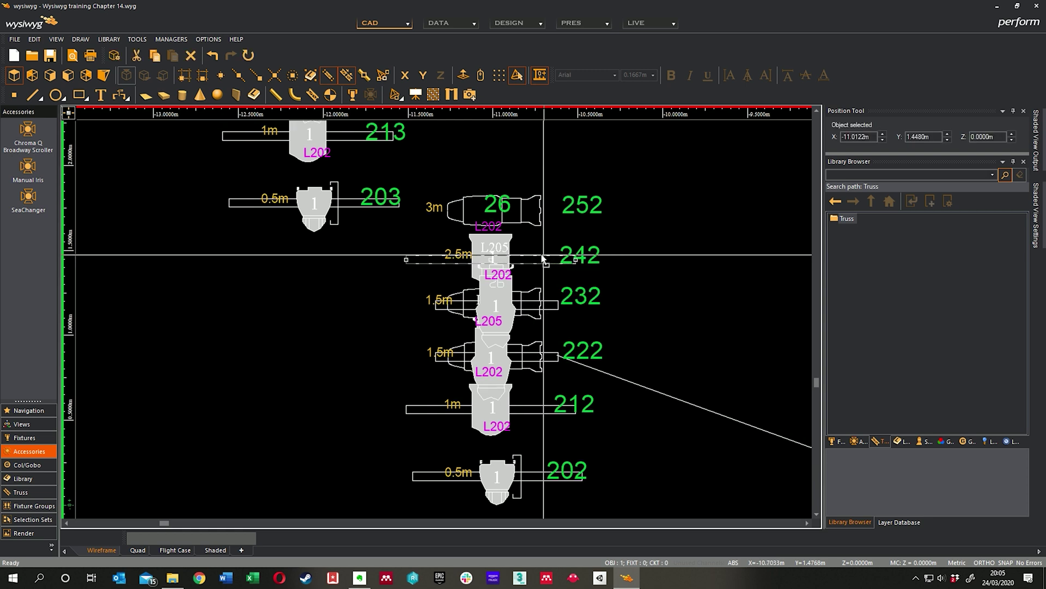
# Add the 2.5 m boom pipe at channel 243 to the selection, leaving its channel label out.
pyautogui.moveTo(449, 224); pyautogui.dragTo(626, 327, button='middle')
pyautogui.moveTo(563, 238); pyautogui.dragTo(596, 352, button='middle')
pyautogui.moveTo(553, 204); pyautogui.dragTo(559, 265, button='middle')
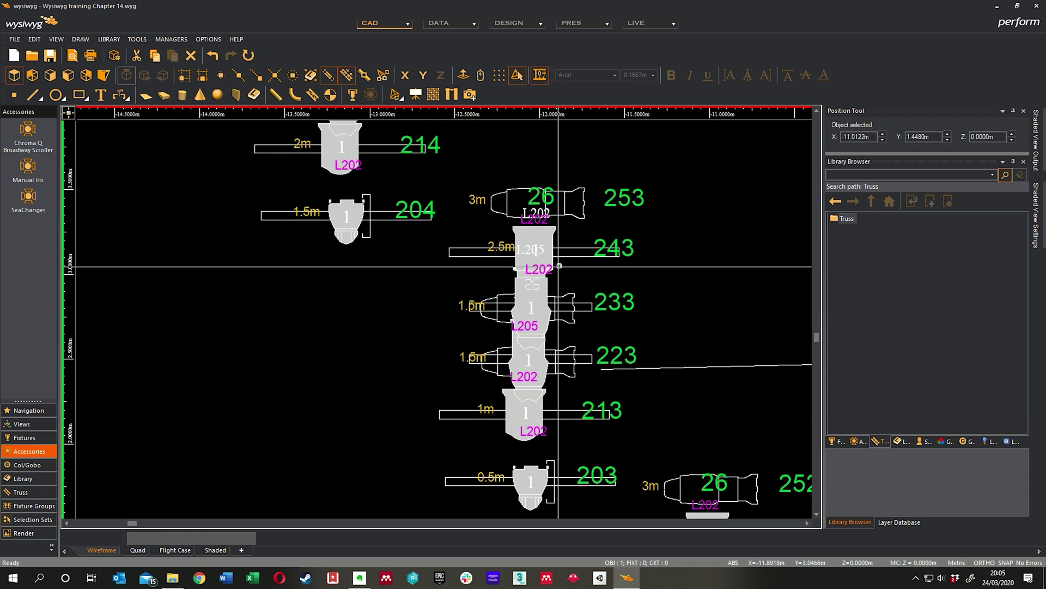
pyautogui.click(580, 247)
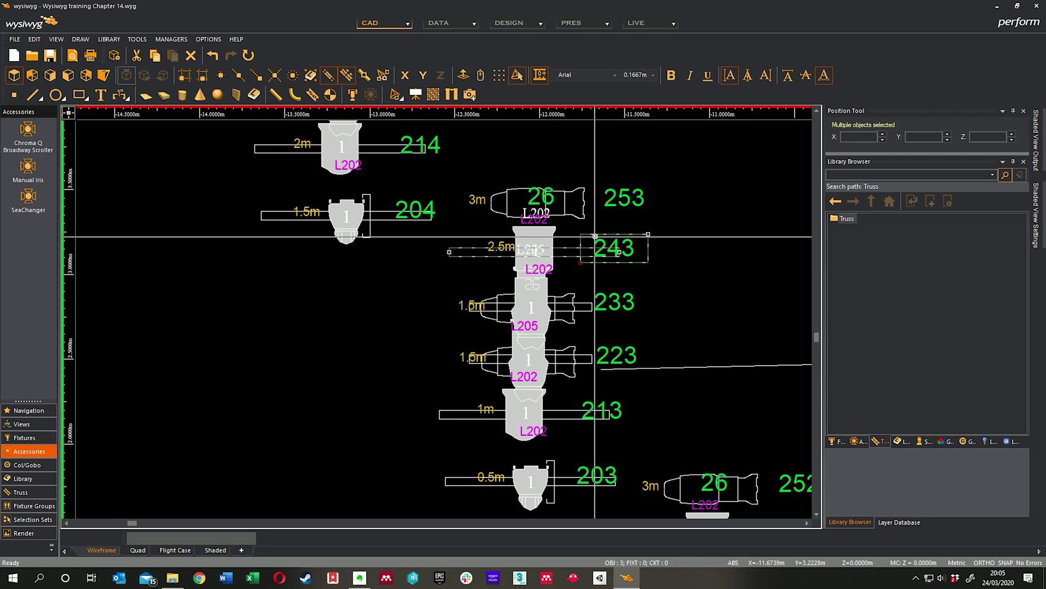
pyautogui.keyDown('ctrl'); pyautogui.click(597, 236); pyautogui.keyUp('ctrl')
# Add the 2.5 m boom pipes at channels 224 and 234 to the selection.
pyautogui.moveTo(495, 219); pyautogui.dragTo(666, 398, button='middle')
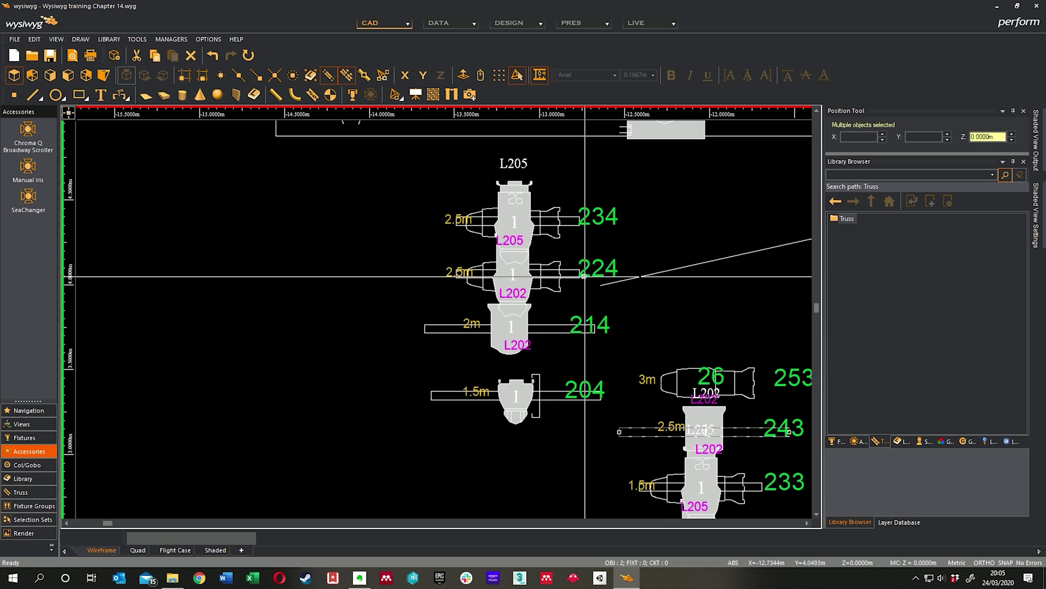
pyautogui.keyDown('ctrl'); pyautogui.click(571, 267); pyautogui.keyUp('ctrl')
pyautogui.keyDown('ctrl'); pyautogui.click(570, 223); pyautogui.keyUp('ctrl')
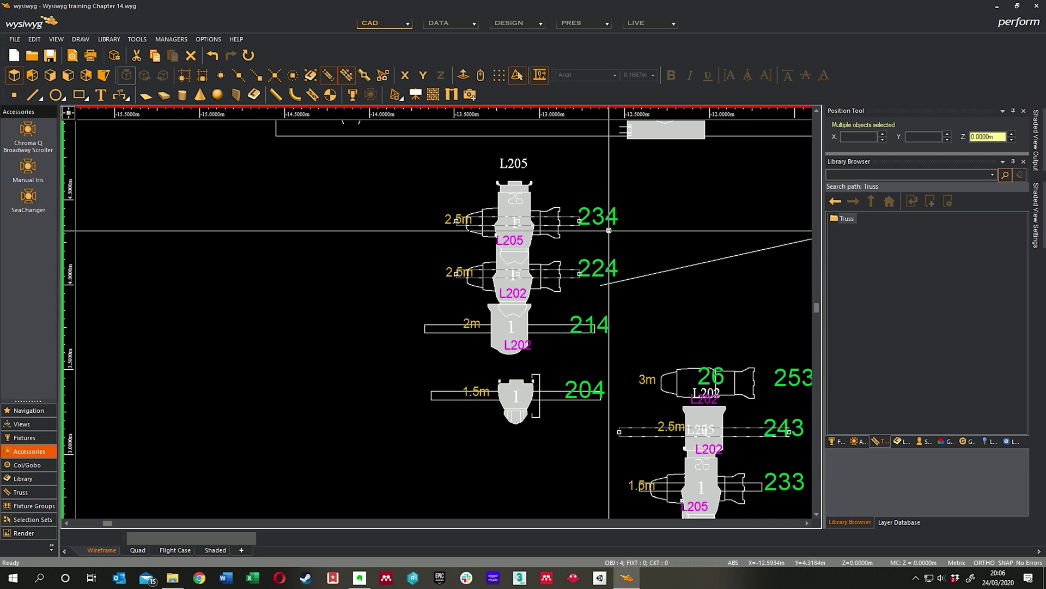
# Set the length of the selected pipes at channels 242, 243, 224 and 234 to 2.5 m in their pipe properties.
pyautogui.moveTo(362, 129); pyautogui.dragTo(518, 293, button='middle')
pyautogui.scroll(-2, 453, 284)
pyautogui.moveTo(455, 333); pyautogui.dragTo(380, 217, button='middle')
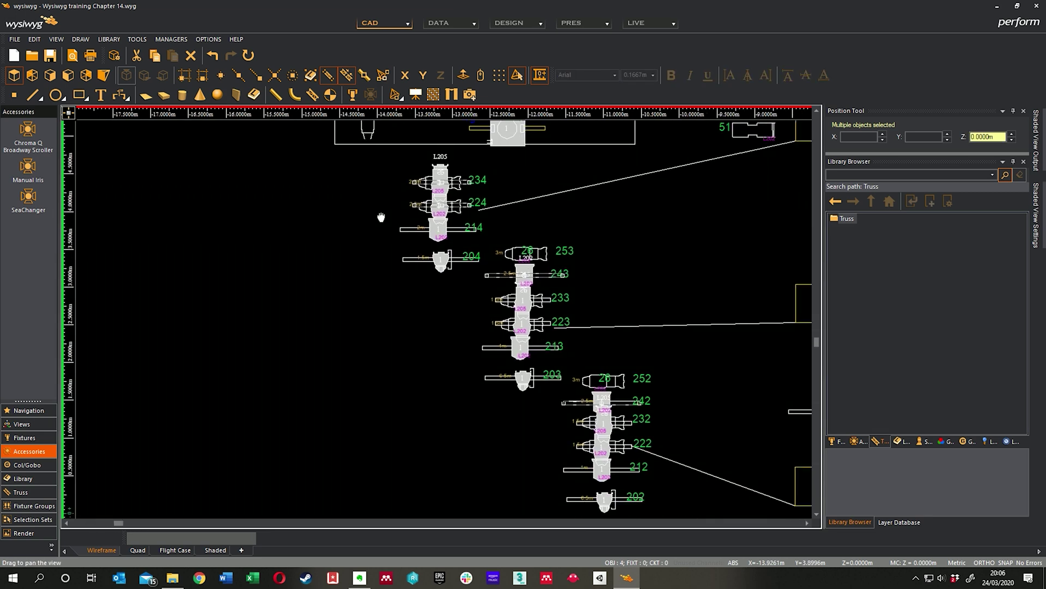
pyautogui.moveTo(522, 415); pyautogui.dragTo(506, 372, button='middle')
pyautogui.rightClick(387, 335)
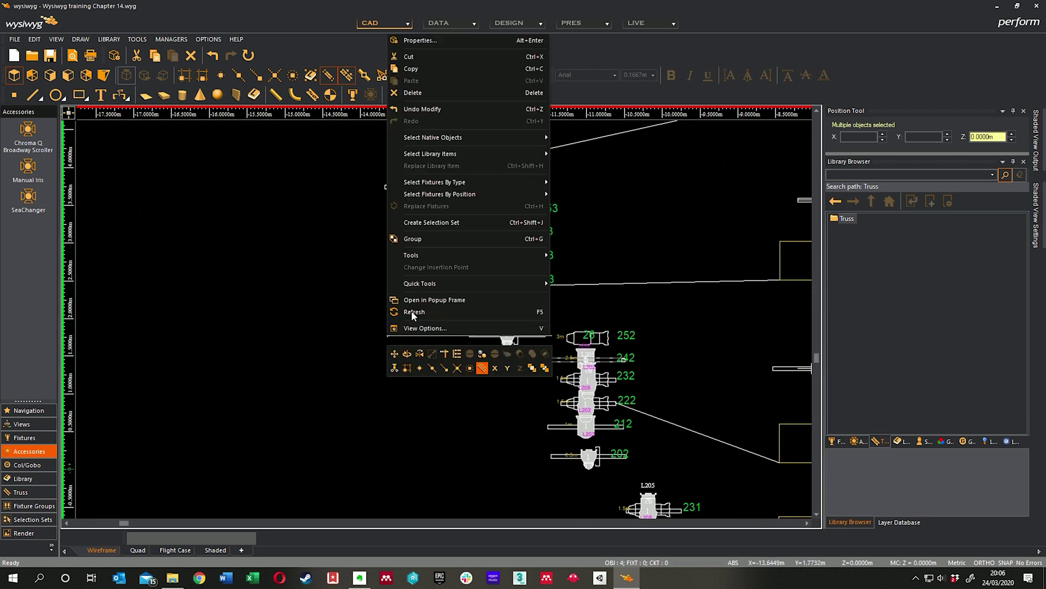
pyautogui.click(434, 40)
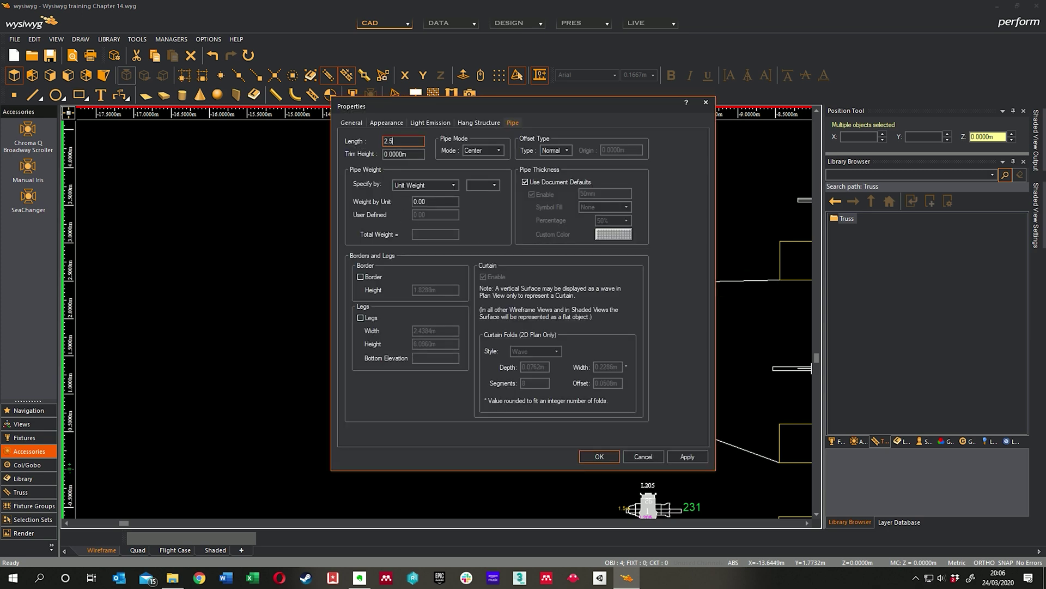
pyautogui.click(599, 458)
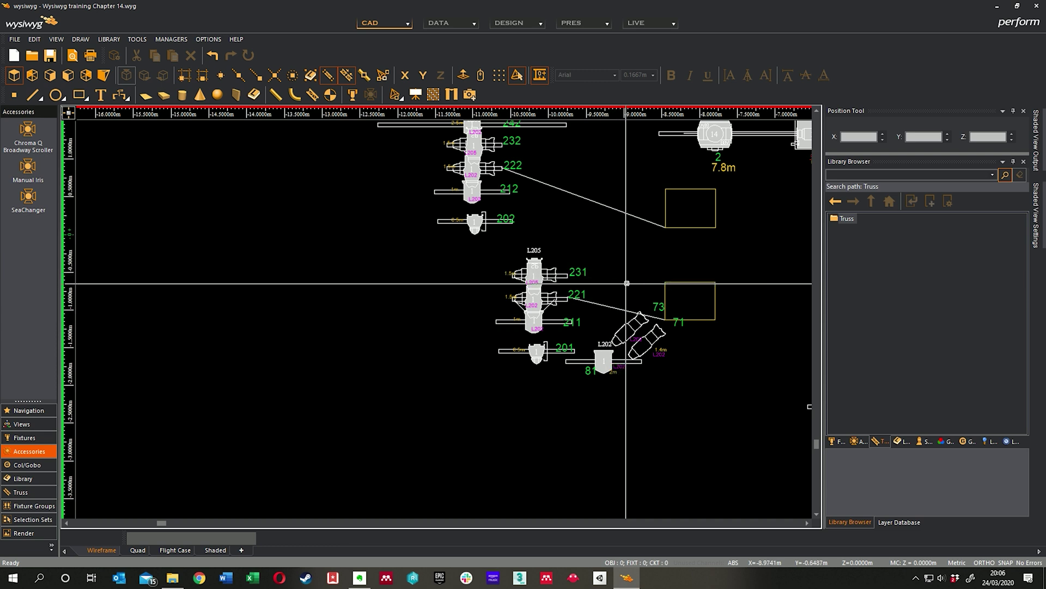
pyautogui.moveTo(614, 273); pyautogui.dragTo(635, 292, button='middle')
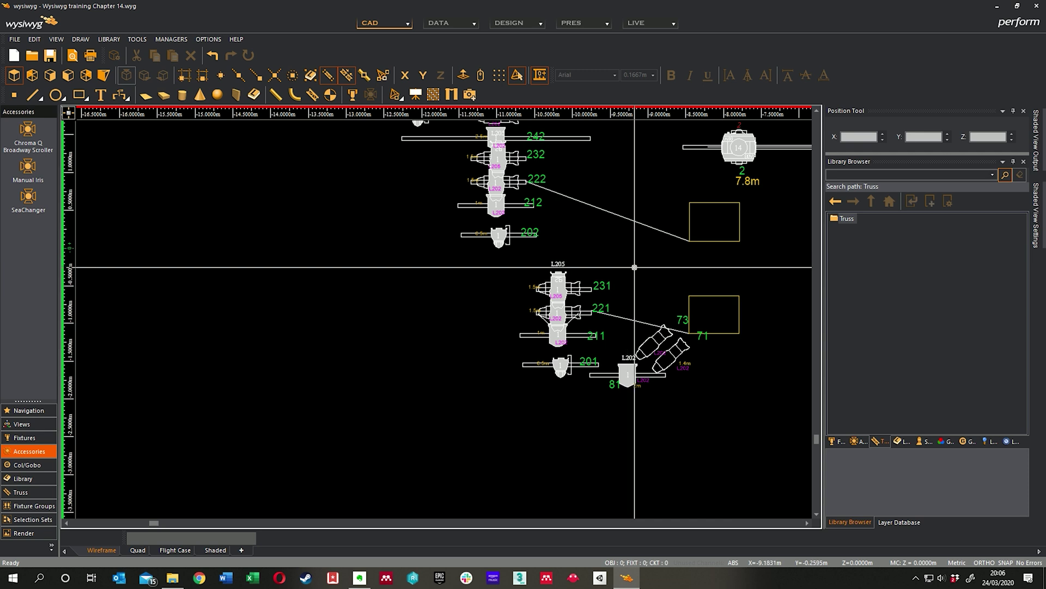
pyautogui.moveTo(631, 256); pyautogui.dragTo(626, 290, button='middle')
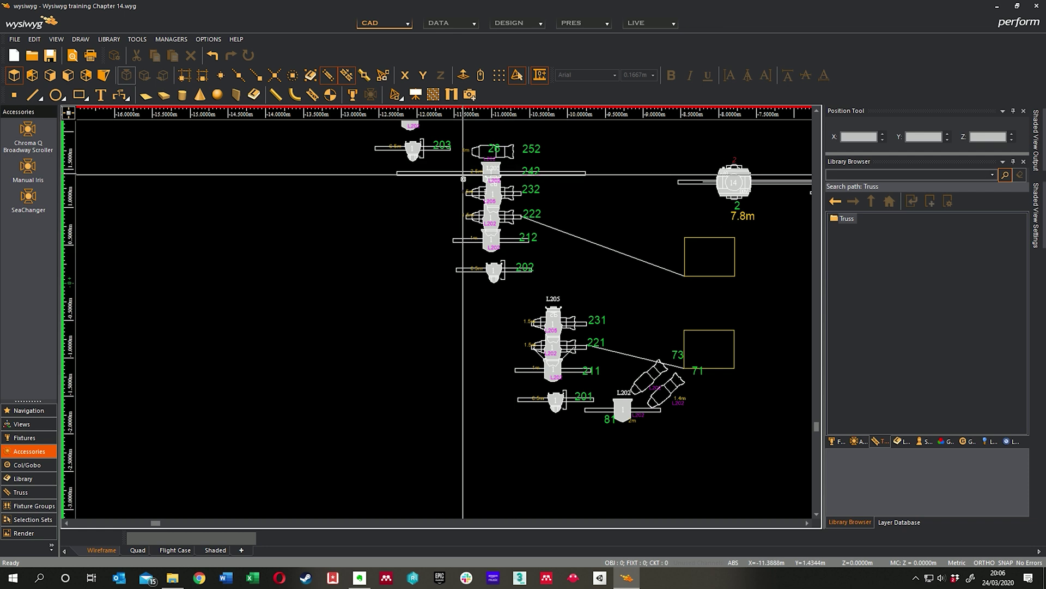
pyautogui.moveTo(616, 274); pyautogui.dragTo(609, 304, button='middle')
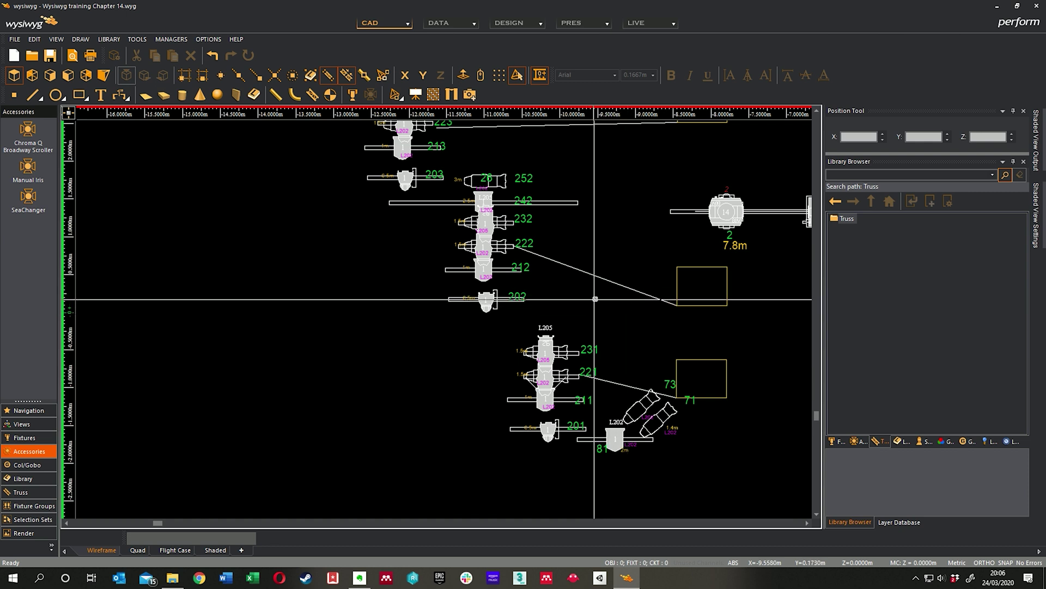
# Move the 0.5 m boom pipe at channel 201 with its fixture into the yellow rectangle beside channels 71 and 73, at about X -8.12 m, Y -0.89 m.
pyautogui.moveTo(604, 317)
pyautogui.mouseDown(button='middle')
pyautogui.moveTo(582, 270)
pyautogui.moveTo(548, 247)
pyautogui.mouseUp(button='middle')
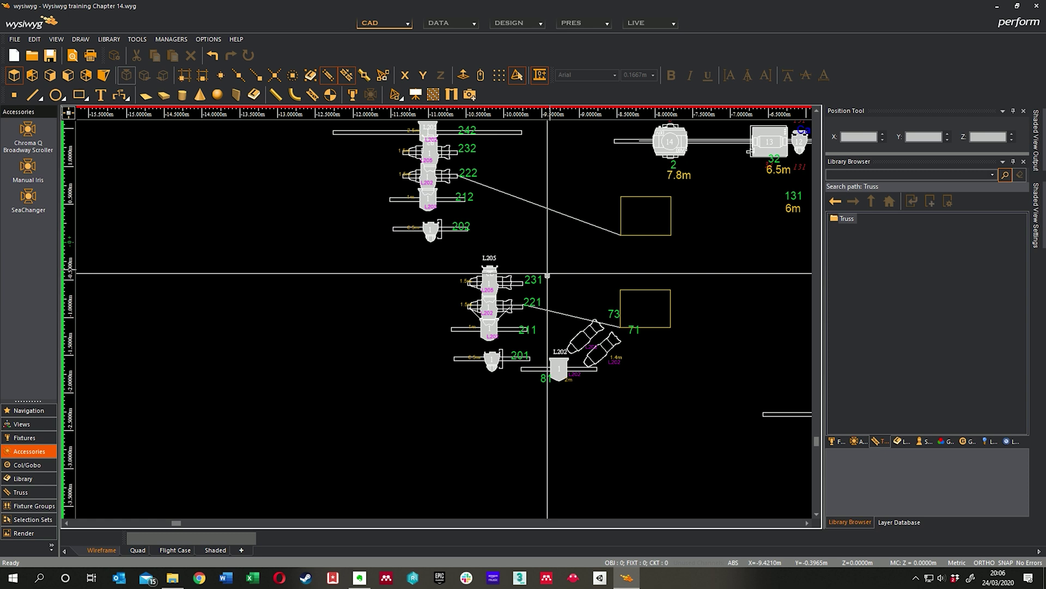
pyautogui.scroll(3, 529, 356)
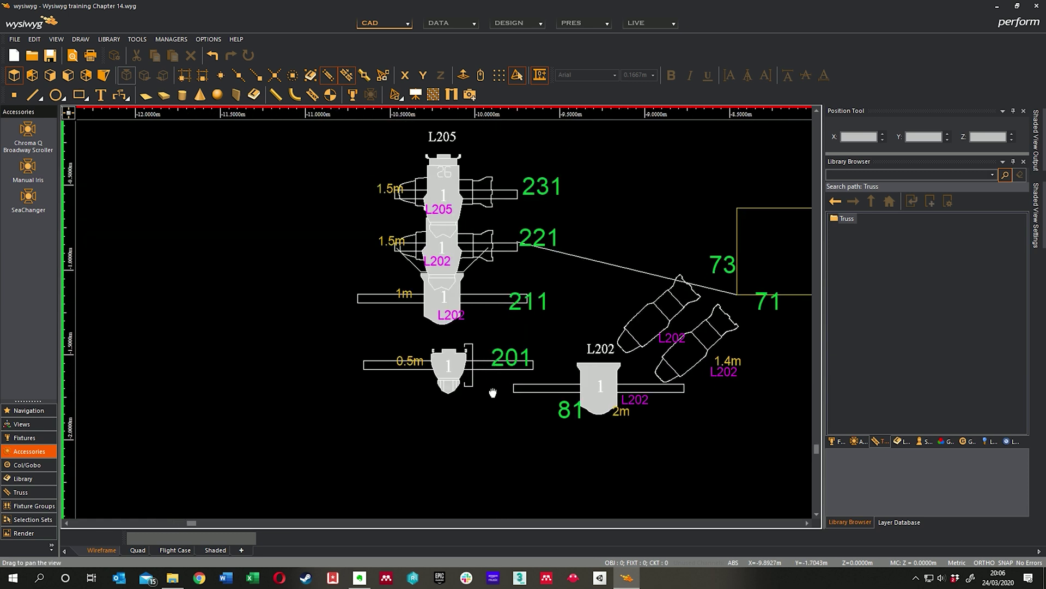
pyautogui.click(544, 356)
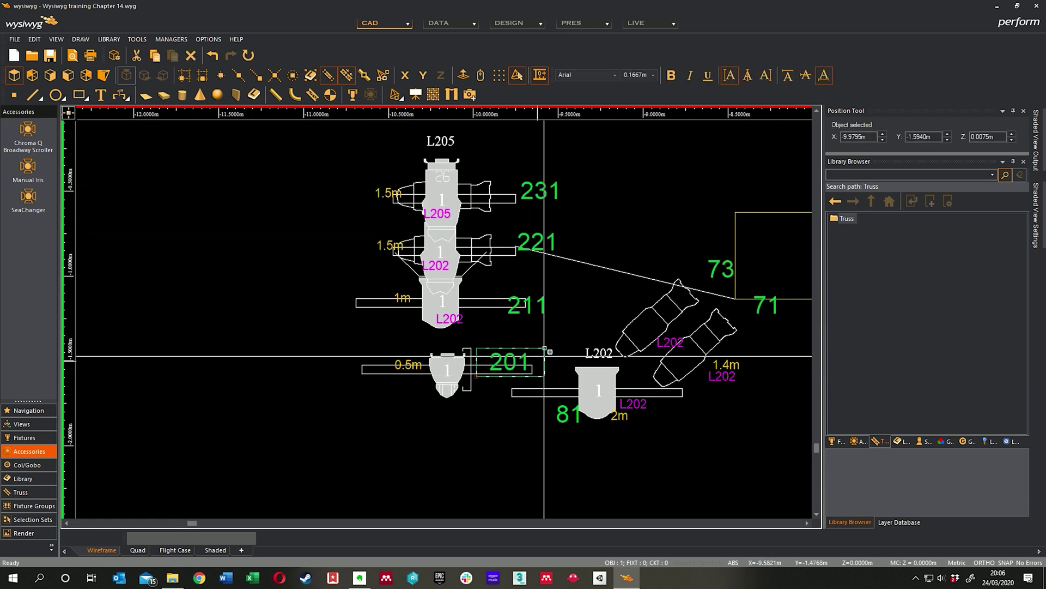
pyautogui.press('Escape')
pyautogui.click(362, 370)
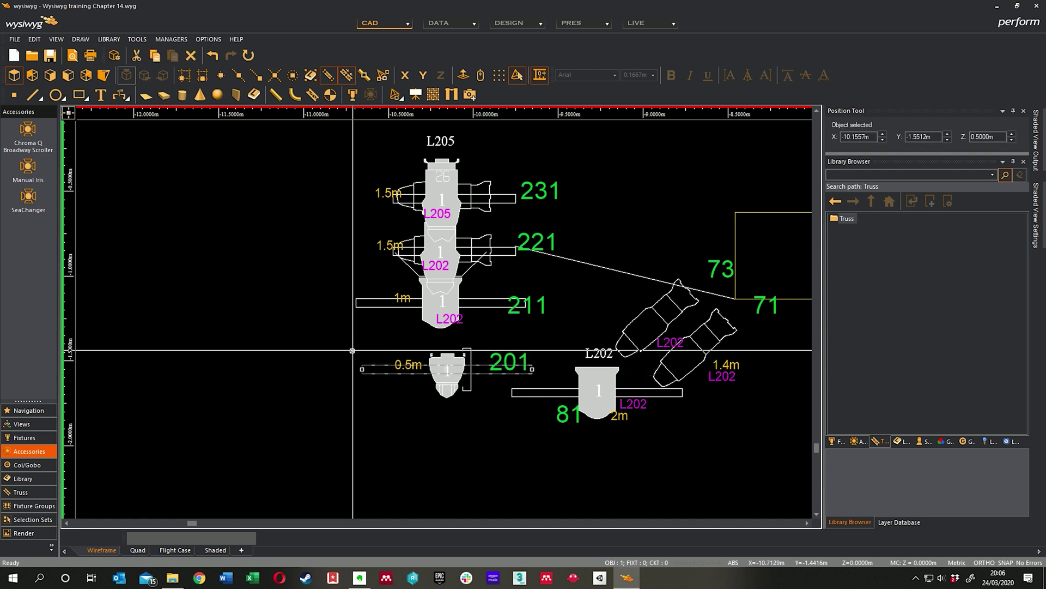
pyautogui.moveTo(374, 326); pyautogui.dragTo(324, 352, button='middle')
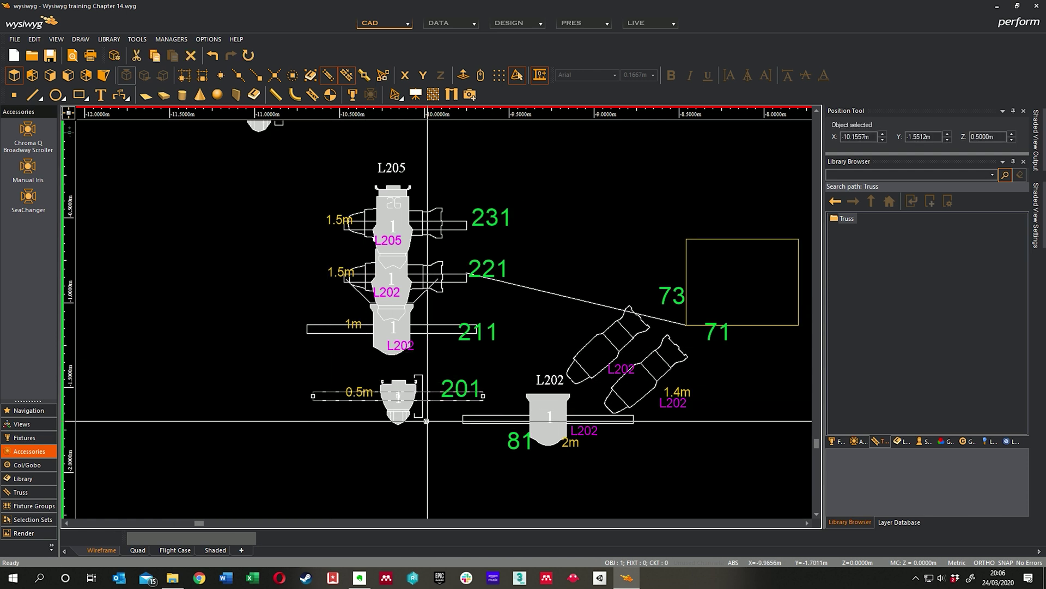
pyautogui.moveTo(427, 420); pyautogui.dragTo(410, 418, button='middle')
pyautogui.moveTo(415, 403)
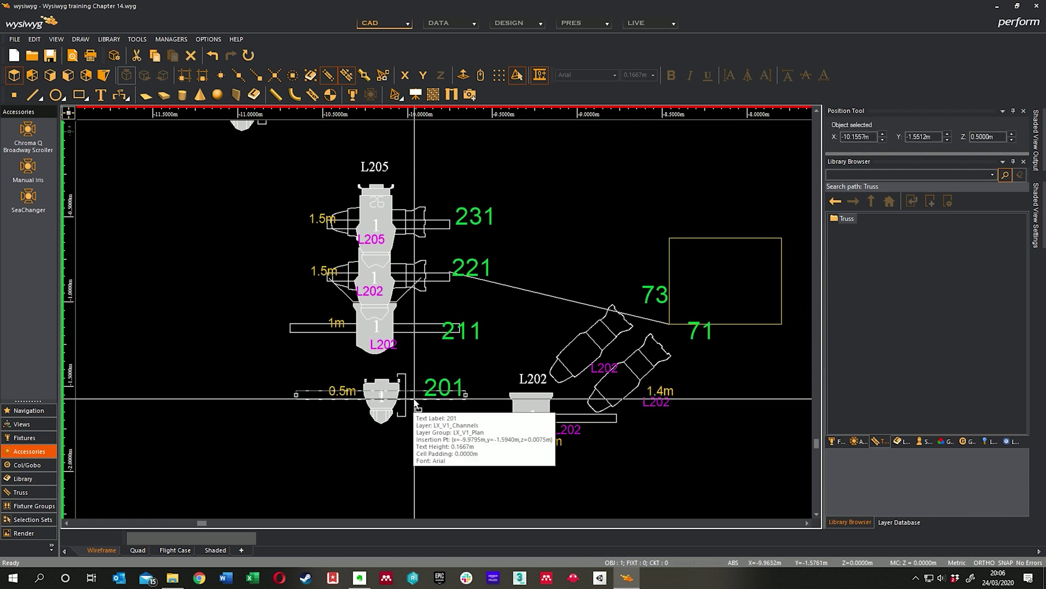
pyautogui.moveTo(415, 400); pyautogui.dragTo(759, 286)
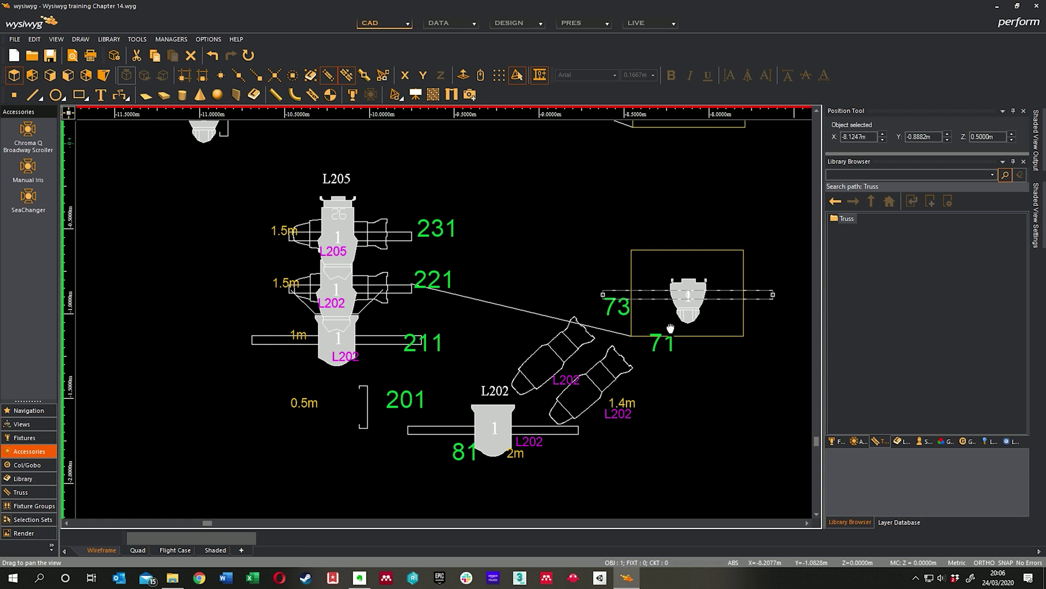
# Move the 1 m boom pipe at channel 211 onto the relocated pipe in the yellow rectangle, at about X -8.14 m, Y -0.88 m.
pyautogui.click(371, 352)
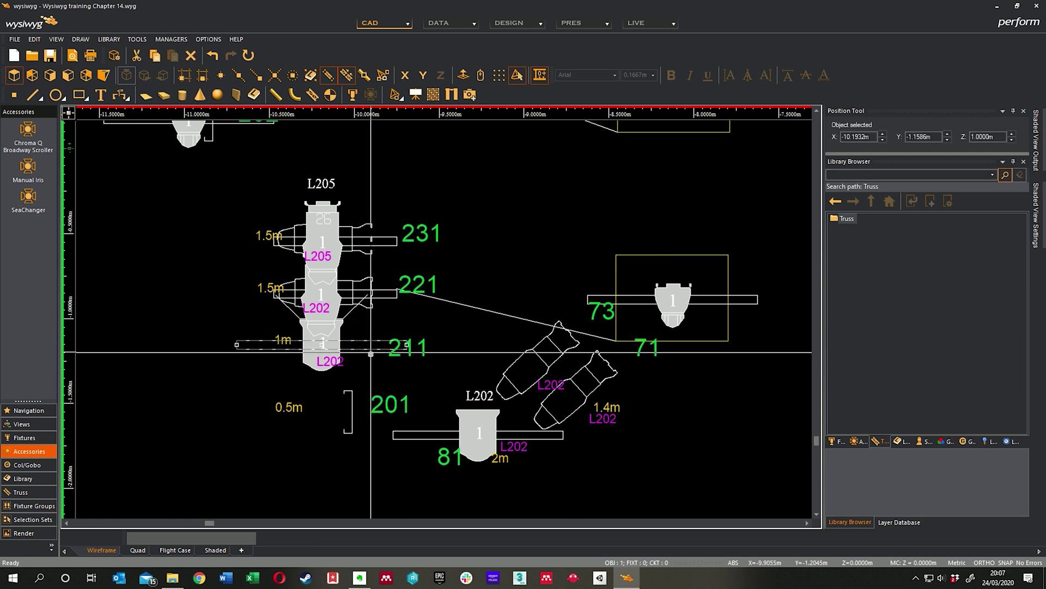
pyautogui.moveTo(370, 354); pyautogui.dragTo(720, 306)
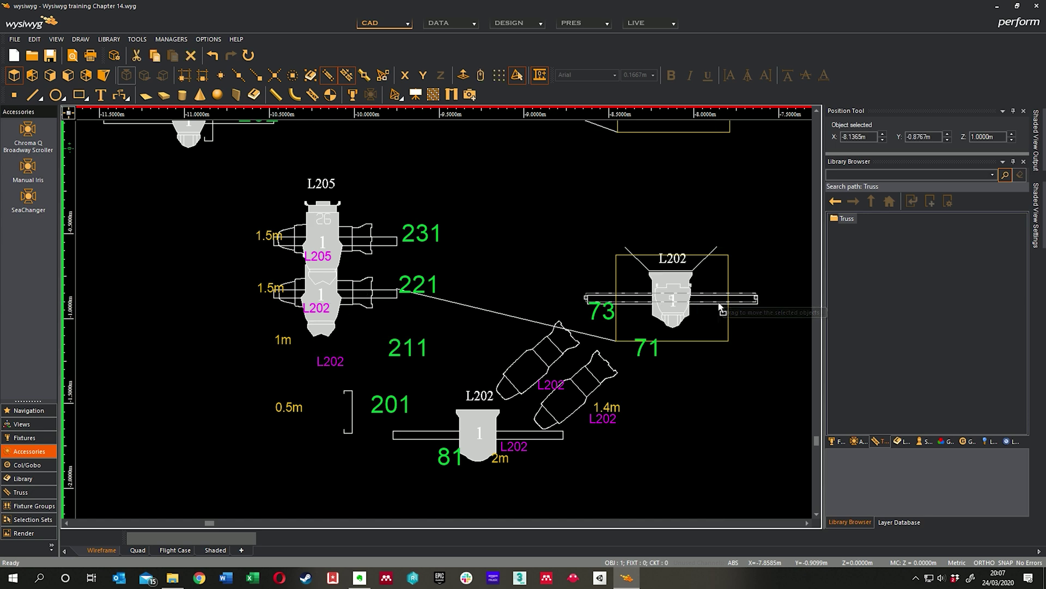
pyautogui.scroll(5, 755, 313)
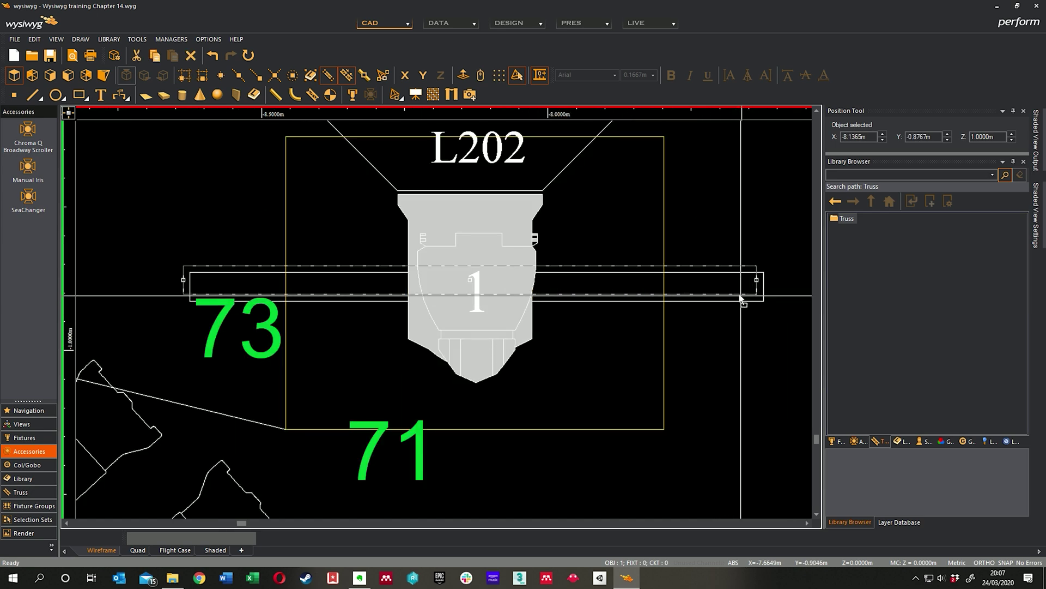
pyautogui.scroll(-5, 740, 303)
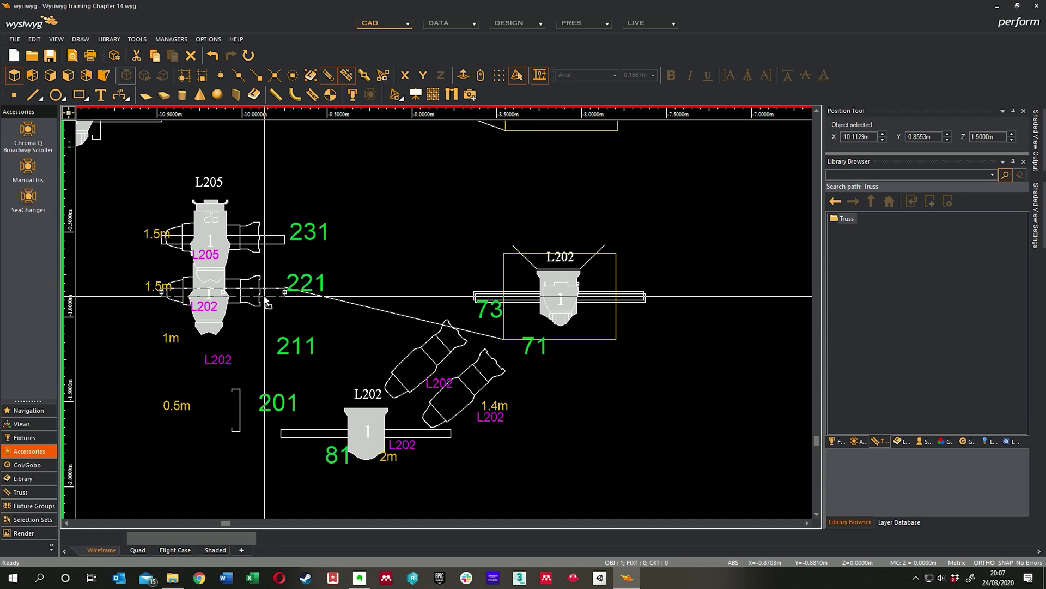
# Move the 1.5 m boom pipe at channel 221 onto the pipes in the yellow rectangle, at about X -8.10 m, Y -0.87 m, and clear the selection.
pyautogui.moveTo(266, 301); pyautogui.dragTo(613, 318)
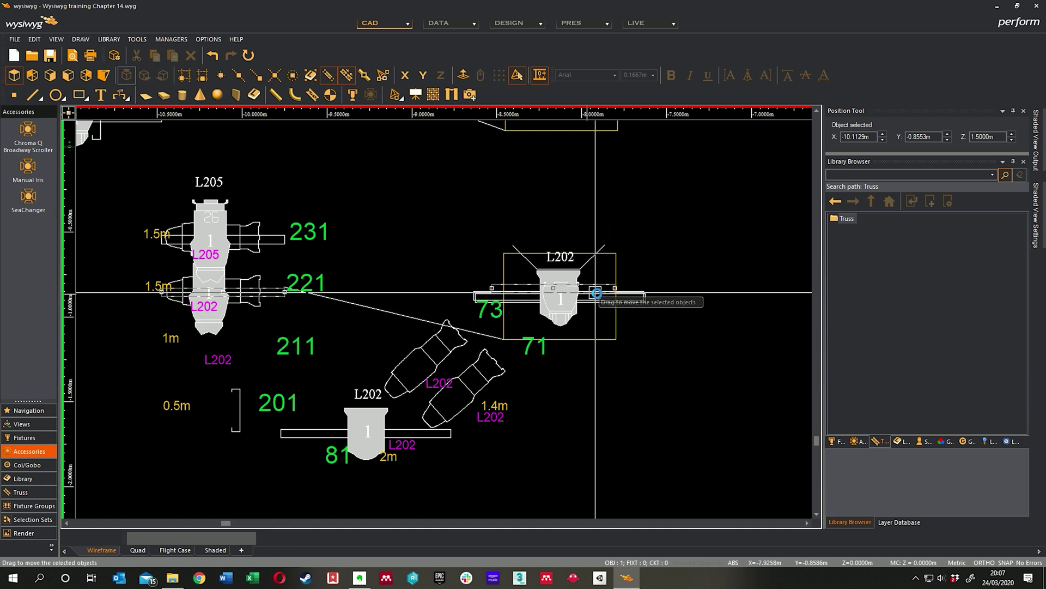
pyautogui.moveTo(608, 301); pyautogui.dragTo(608, 302)
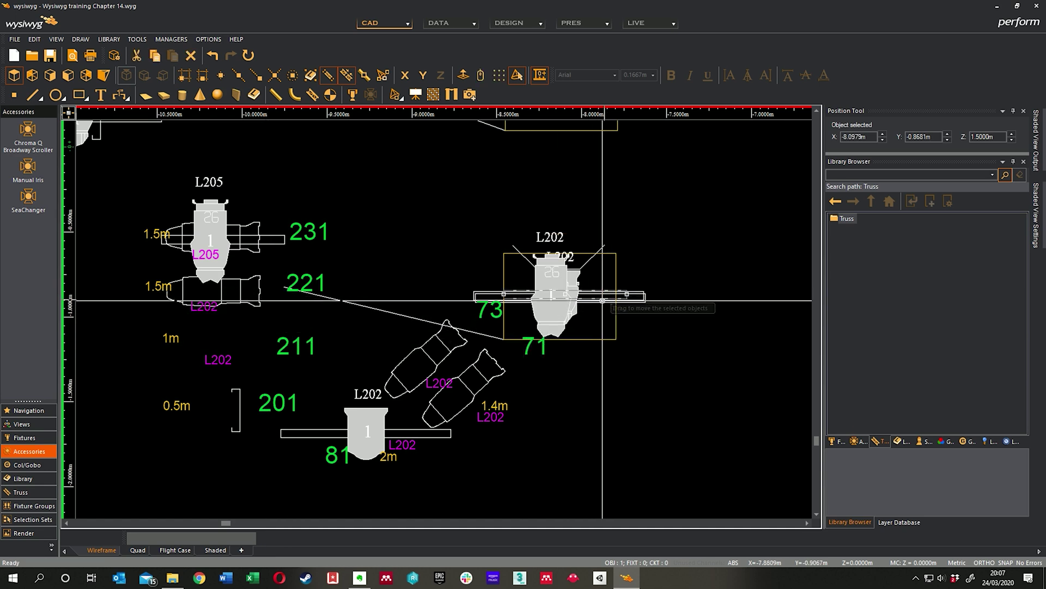
pyautogui.scroll(6, 502, 295)
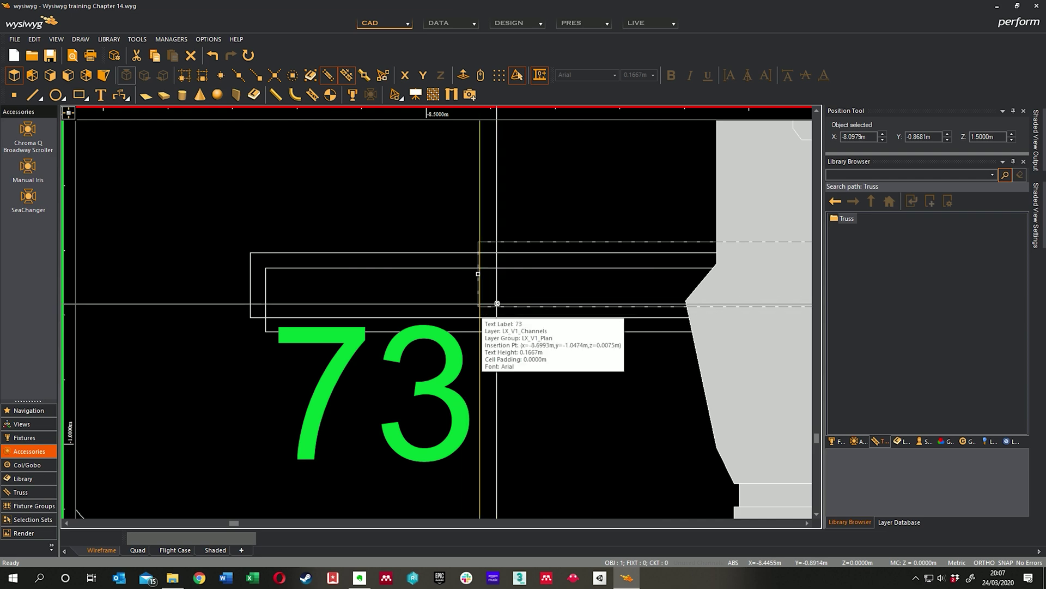
pyautogui.click(508, 215)
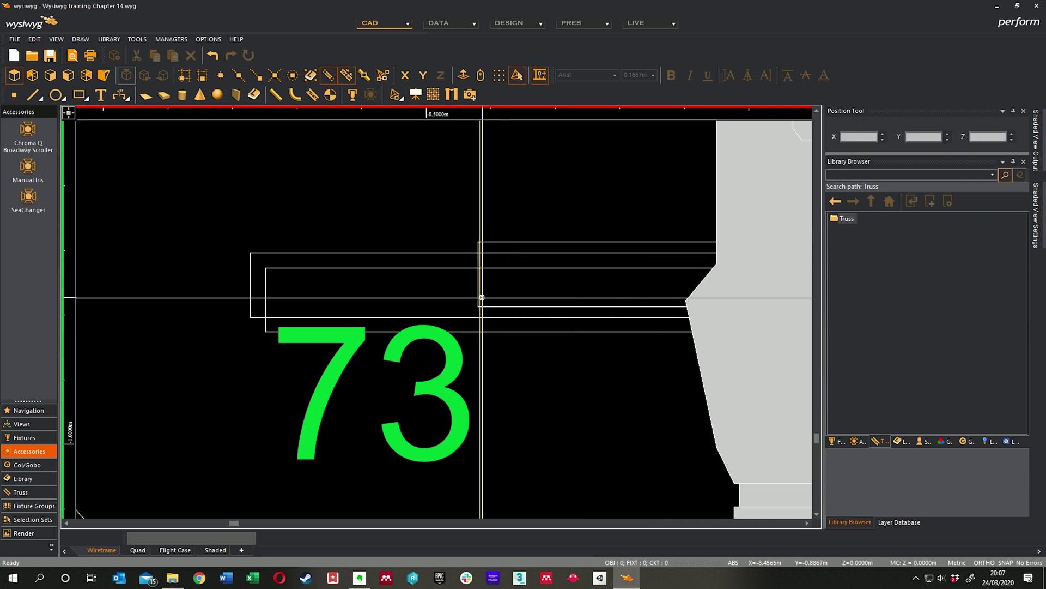
pyautogui.scroll(-6, 482, 291)
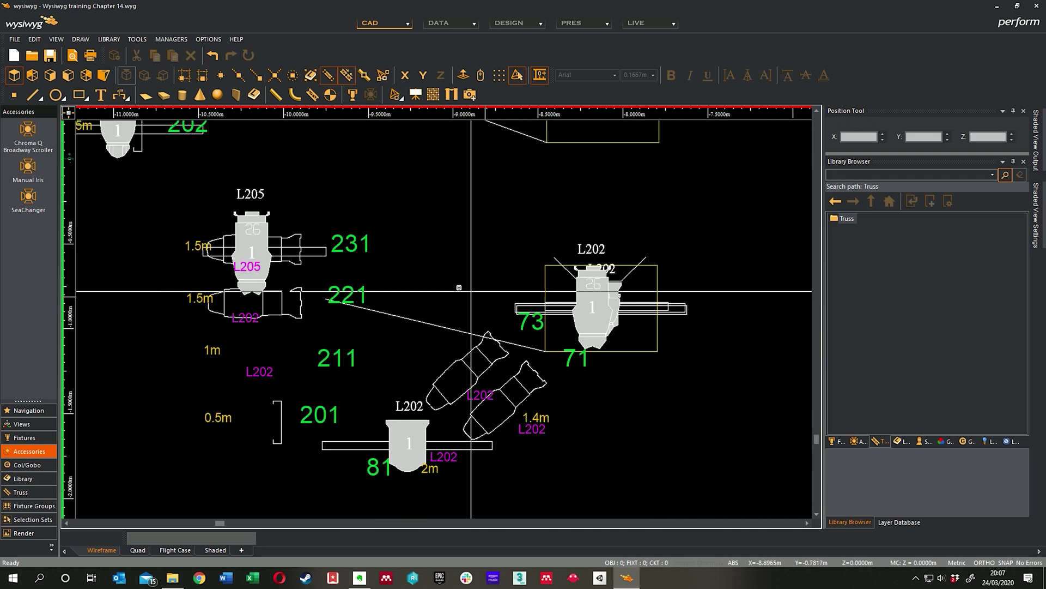
# Move the 1.5 m boom pipe at channel 231 onto the stacked pipes, at about X -8.11 m, Y -0.86 m.
pyautogui.click(351, 277)
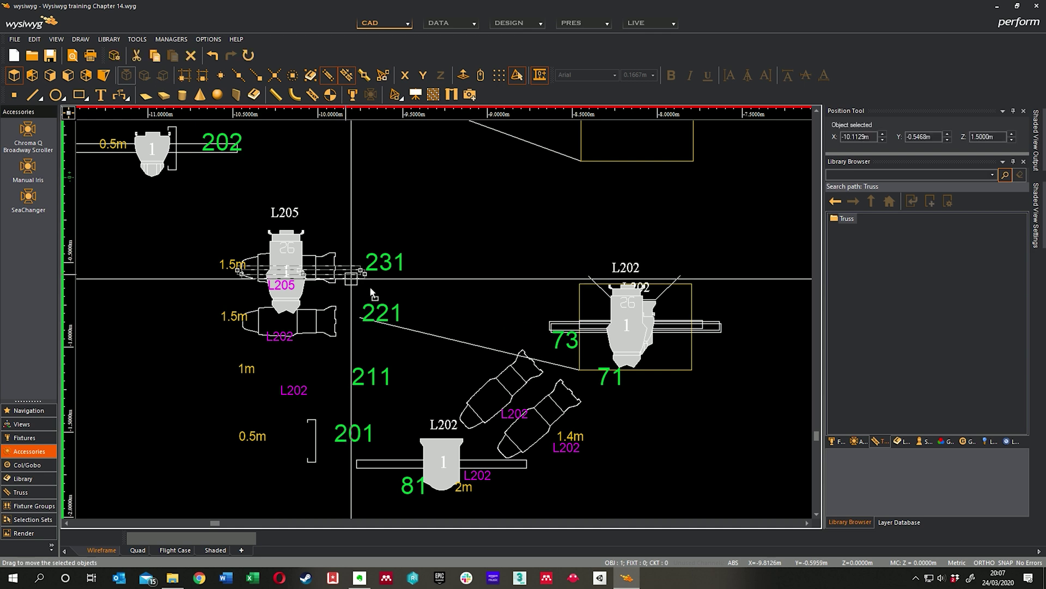
pyautogui.moveTo(648, 333); pyautogui.dragTo(683, 330)
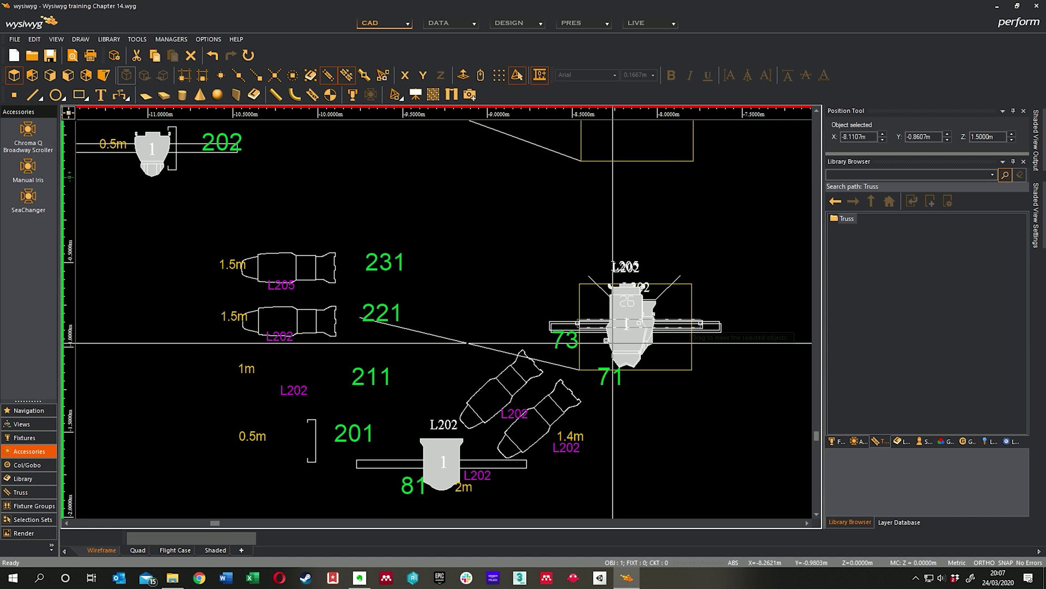
pyautogui.scroll(5, 604, 337)
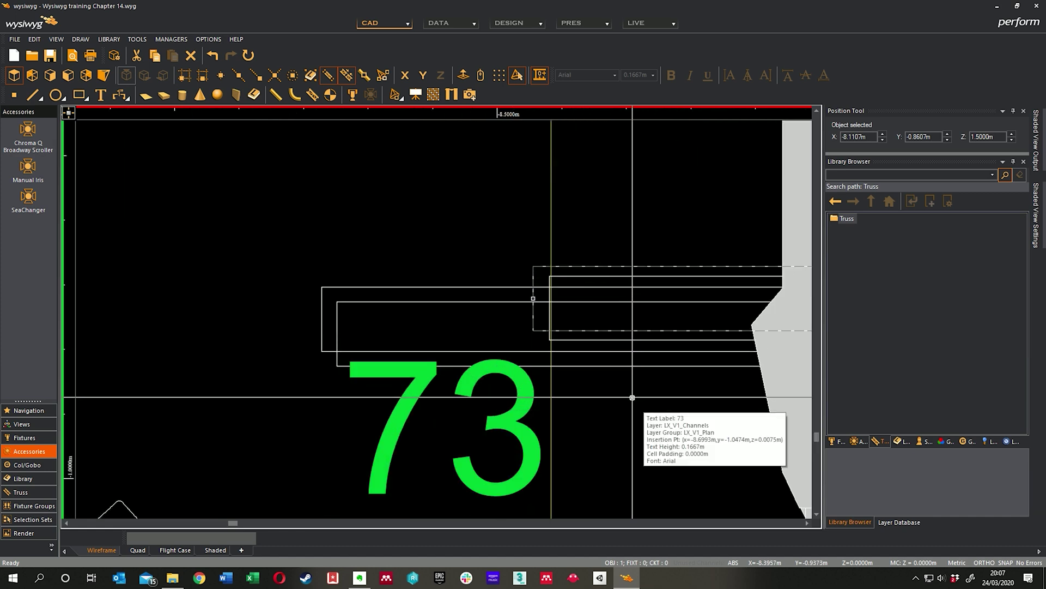
# Check the stacked pipes individually by selecting the 0.5 m pipe and the 1.5 m pipe moved from channel 231.
pyautogui.click(632, 391)
pyautogui.click(669, 367)
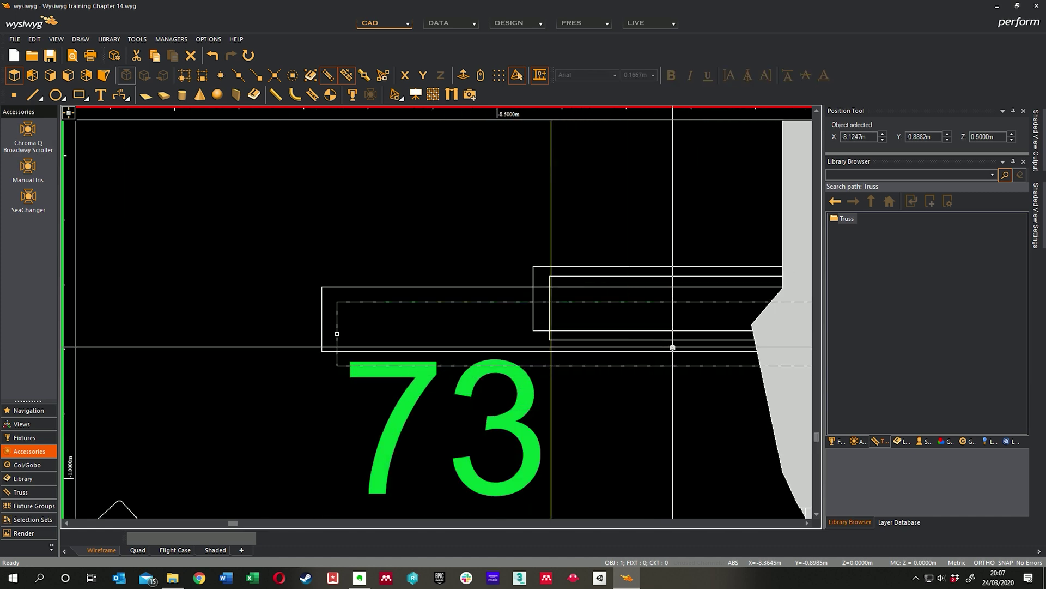
pyautogui.click(643, 332)
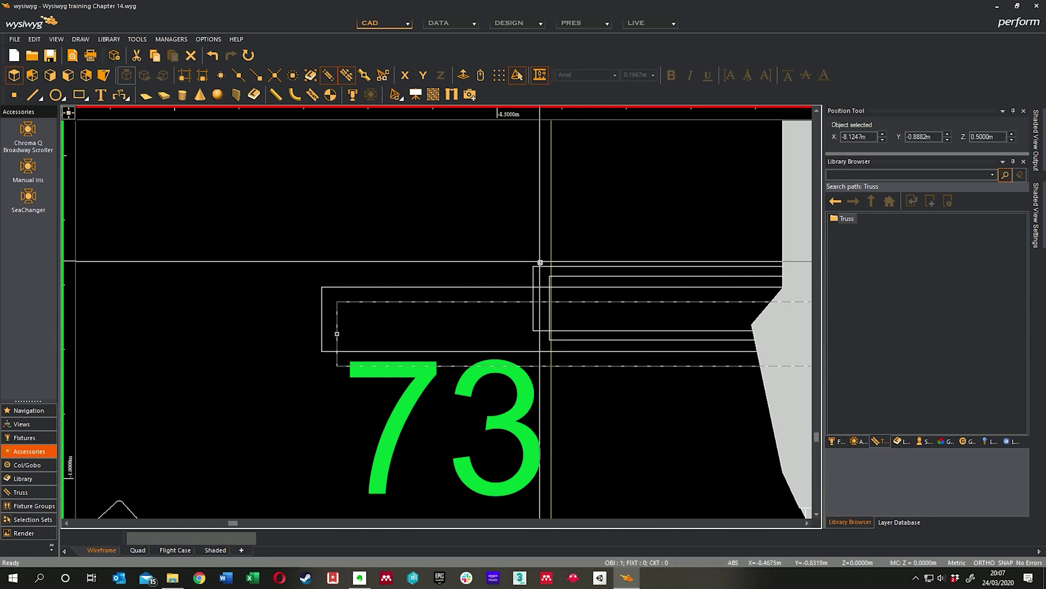
pyautogui.click(542, 266)
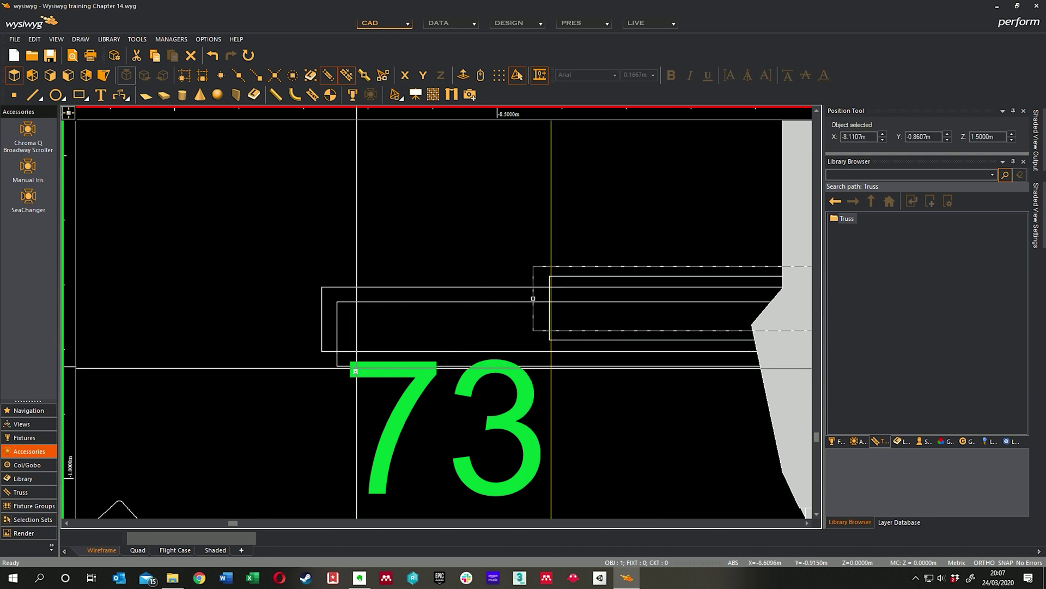
# Check the remaining 1.5 m pipe in the stack by selecting it beside label 73, and clear the selection.
pyautogui.click(337, 358)
pyautogui.scroll(-4, 659, 337)
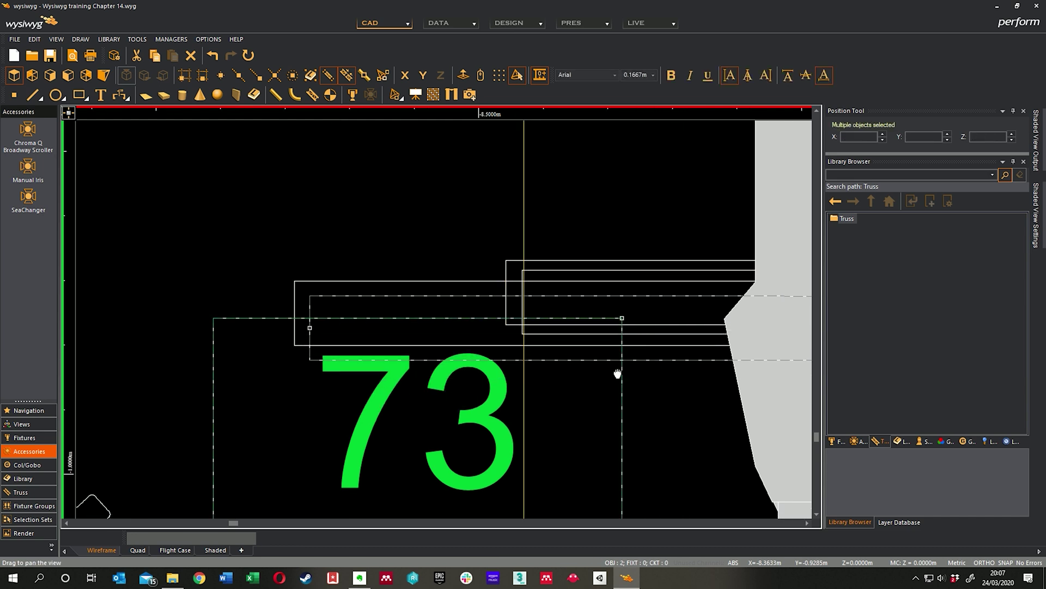
pyautogui.moveTo(729, 375); pyautogui.dragTo(719, 378, button='middle')
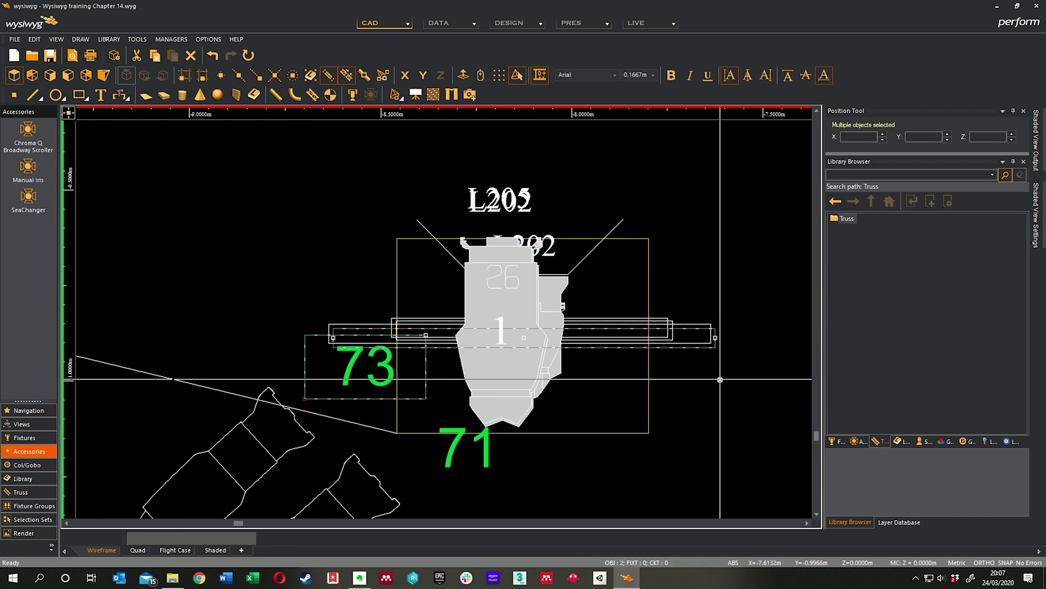
pyautogui.press('Escape')
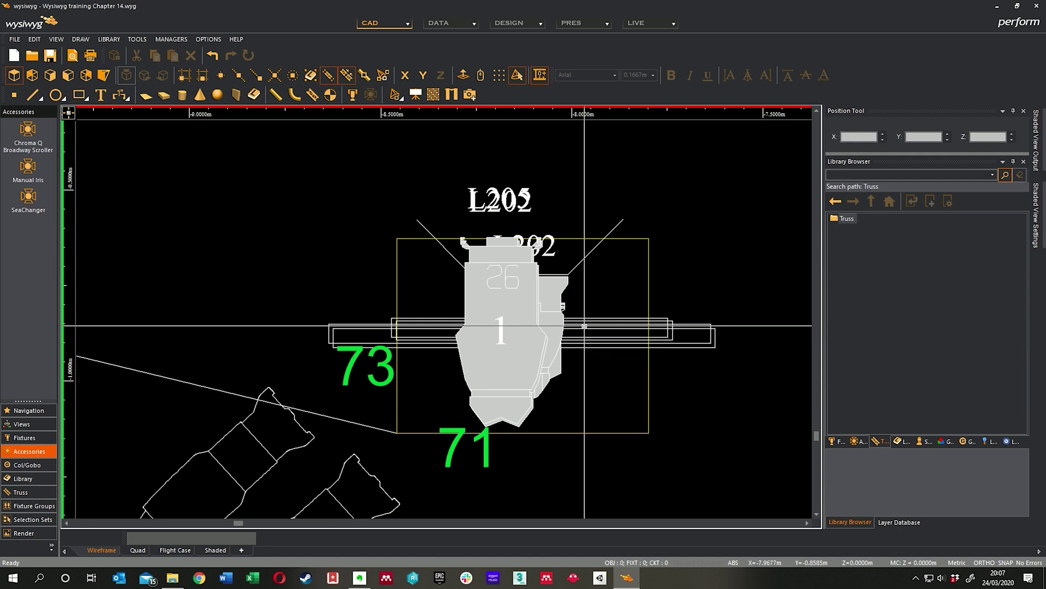
# Select the four stacked fixtures in the yellow rectangle and set their pan to 90.
pyautogui.moveTo(585, 308); pyautogui.dragTo(605, 320, button='middle')
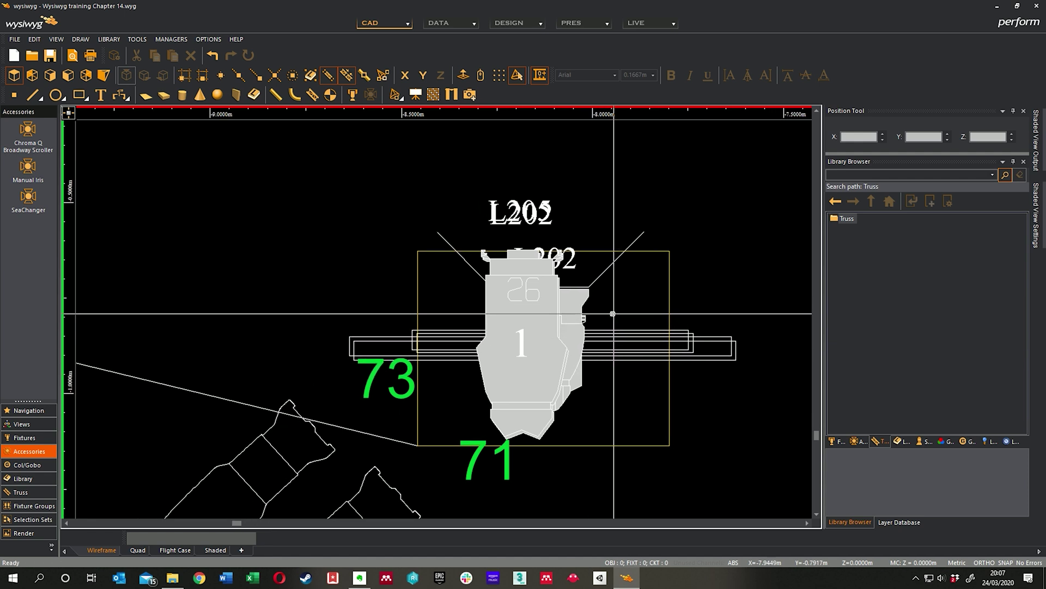
pyautogui.moveTo(621, 310); pyautogui.dragTo(632, 312, button='middle')
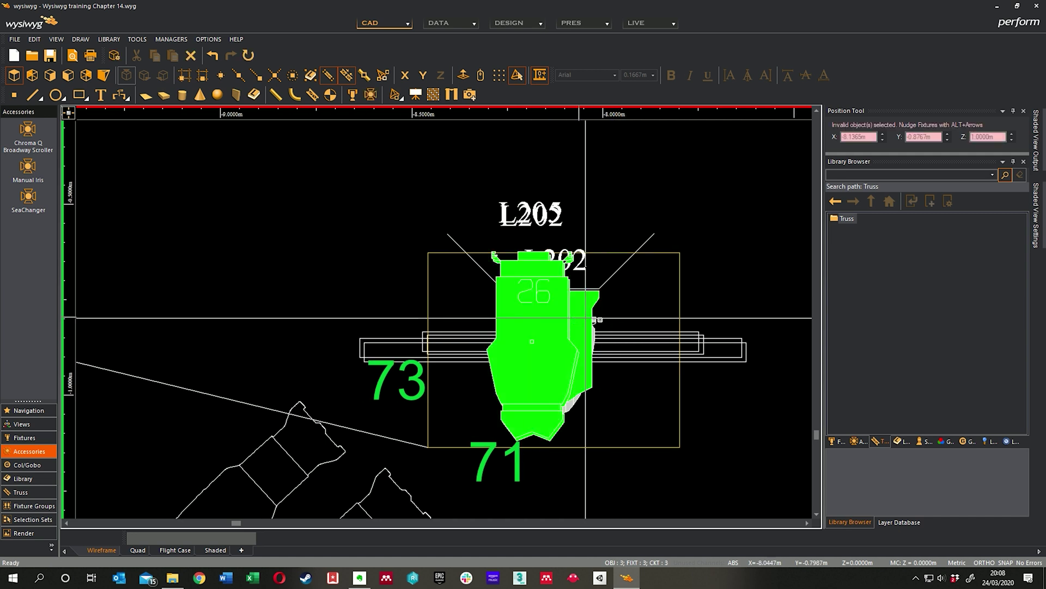
pyautogui.click(424, 196)
pyautogui.click(643, 474)
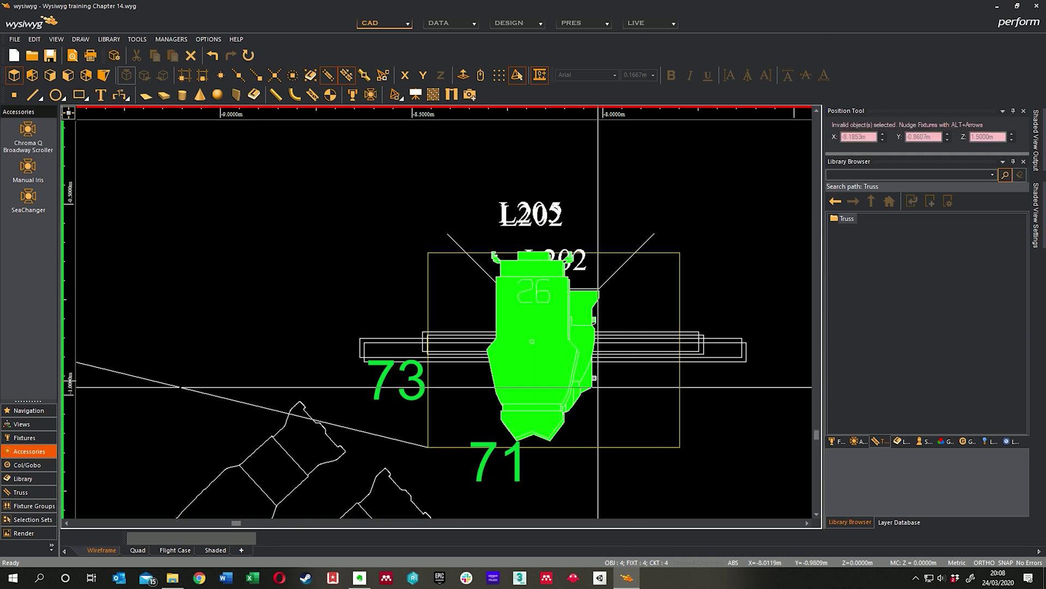
pyautogui.rightClick(451, 192)
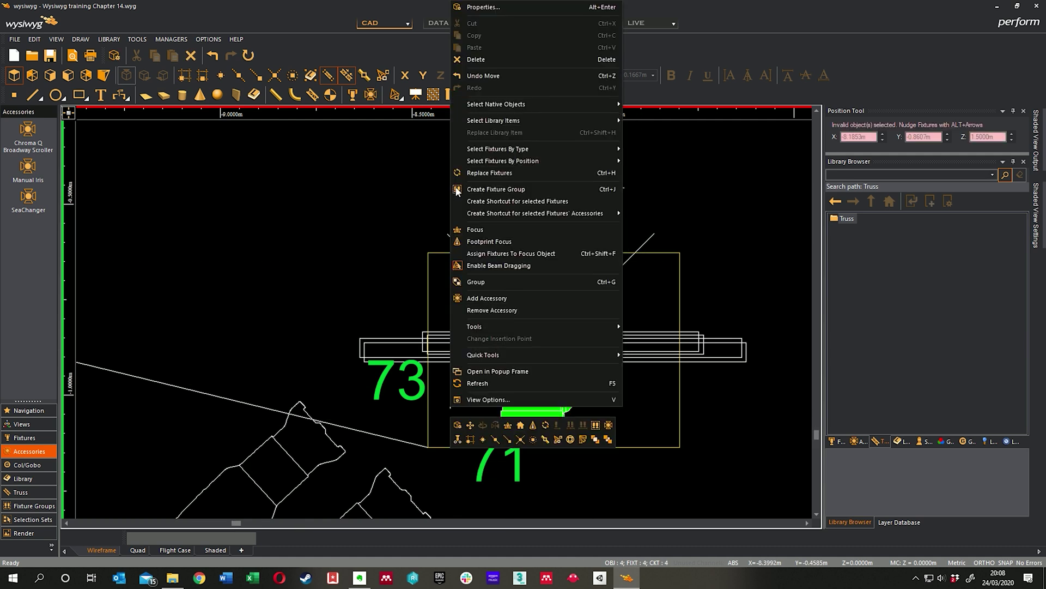
pyautogui.click(490, 8)
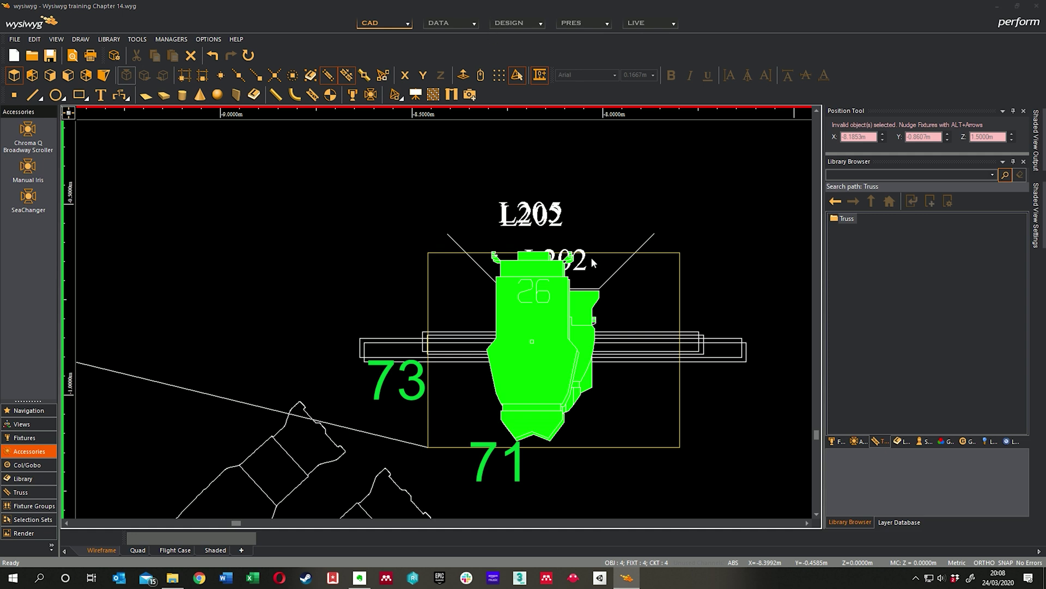
pyautogui.moveTo(548, 113); pyautogui.dragTo(863, 112)
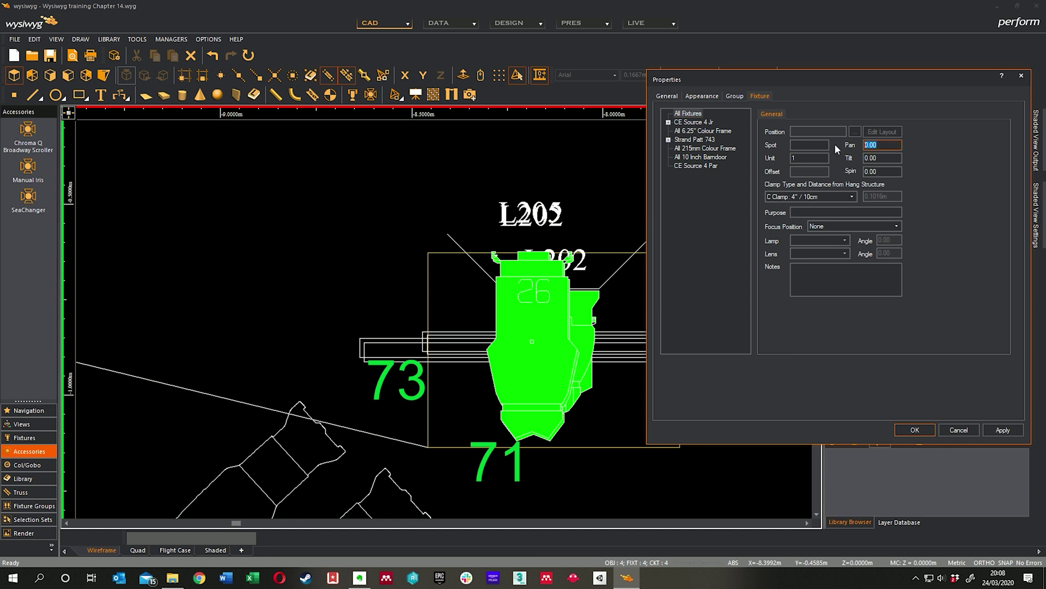
pyautogui.click(998, 432)
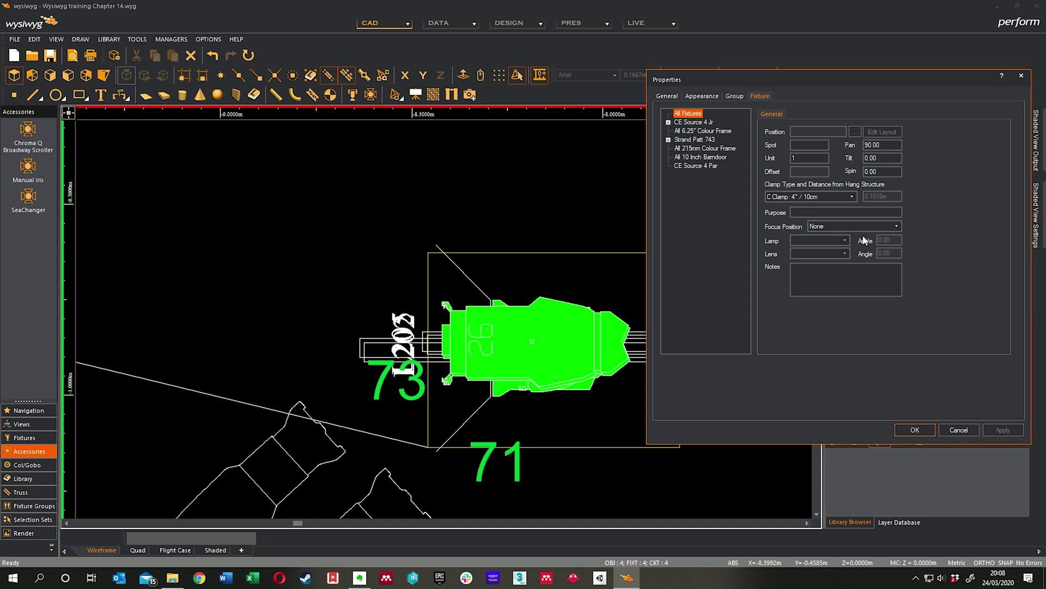
# Set the pan of all four stacked fixtures to -90 and accept the properties.
pyautogui.write('-90')
pyautogui.click(1002, 432)
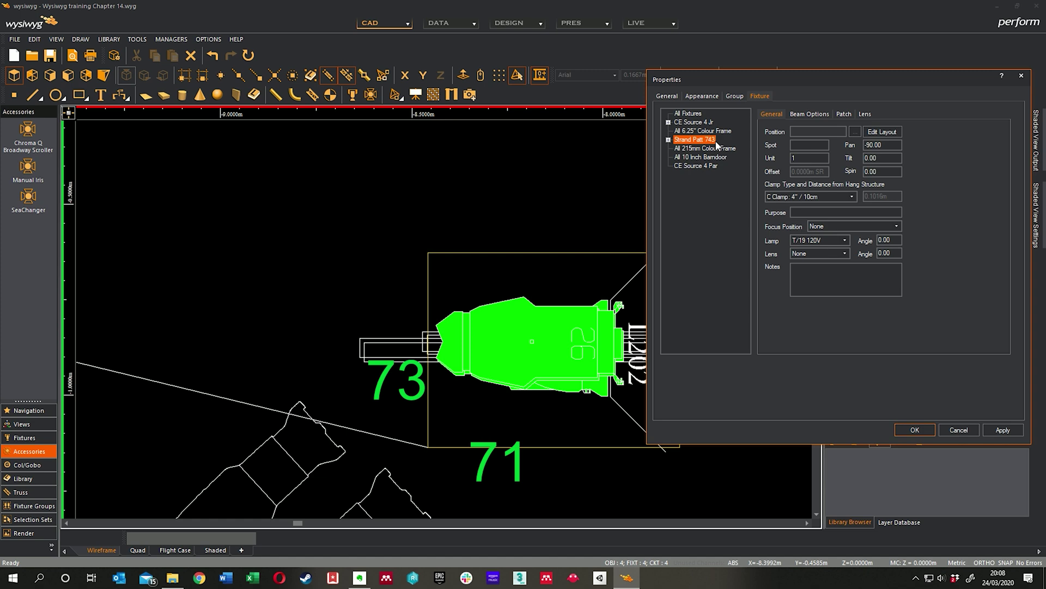
pyautogui.click(920, 431)
# Examine the yellow rectangles marking the boom positions and their linked fixture columns above the stacked boom.
pyautogui.scroll(-5, 556, 222)
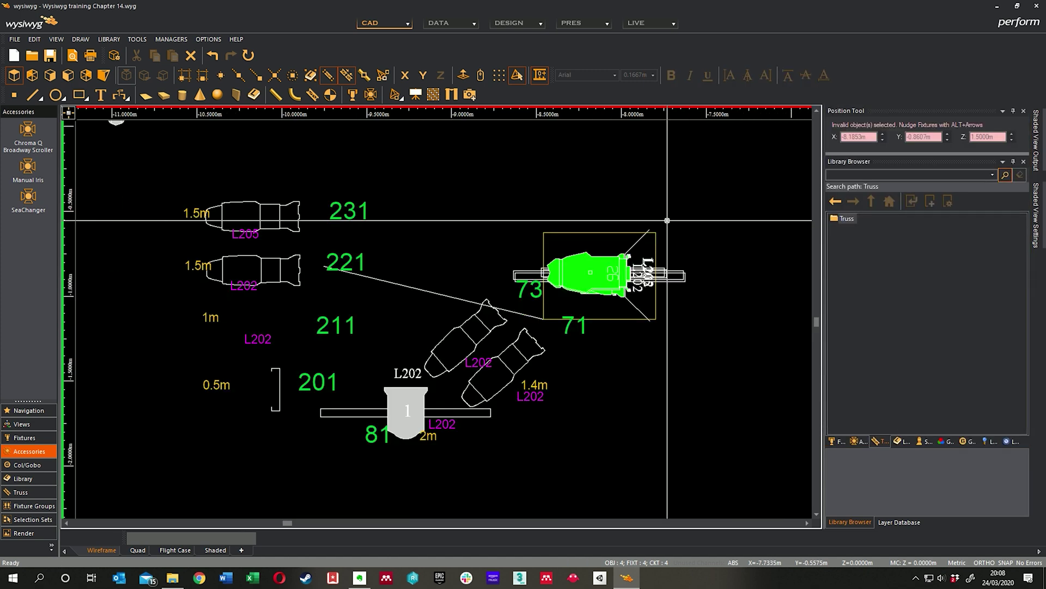
pyautogui.moveTo(556, 223); pyautogui.dragTo(569, 310, button='middle')
pyautogui.scroll(-1, 366, 243)
pyautogui.moveTo(472, 269); pyautogui.dragTo(393, 249, button='middle')
pyautogui.scroll(1, 454, 291)
pyautogui.scroll(2, 455, 291)
pyautogui.scroll(-4, 485, 221)
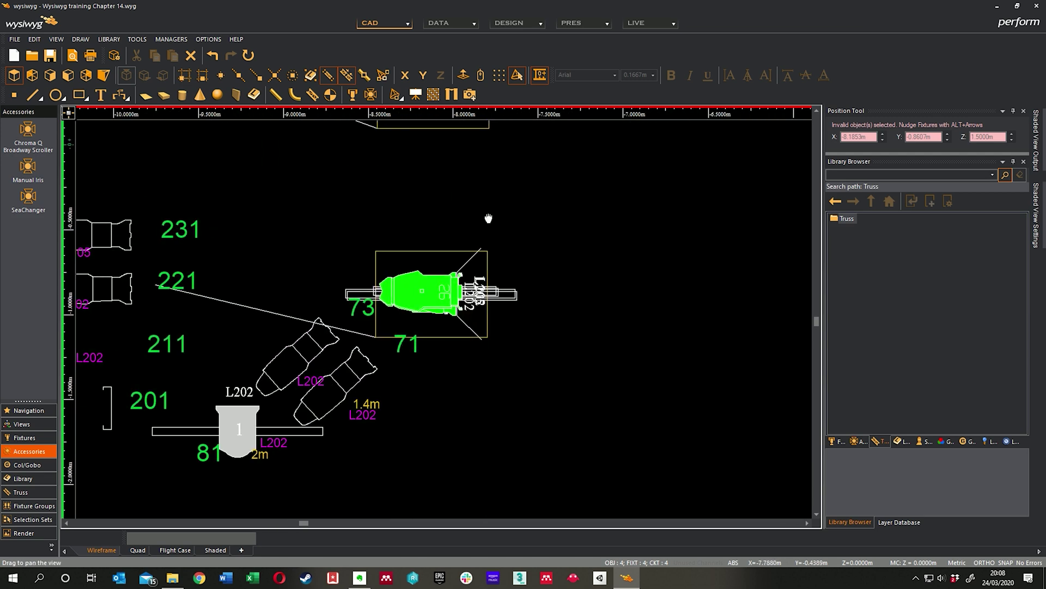
pyautogui.moveTo(486, 217); pyautogui.dragTo(483, 315)
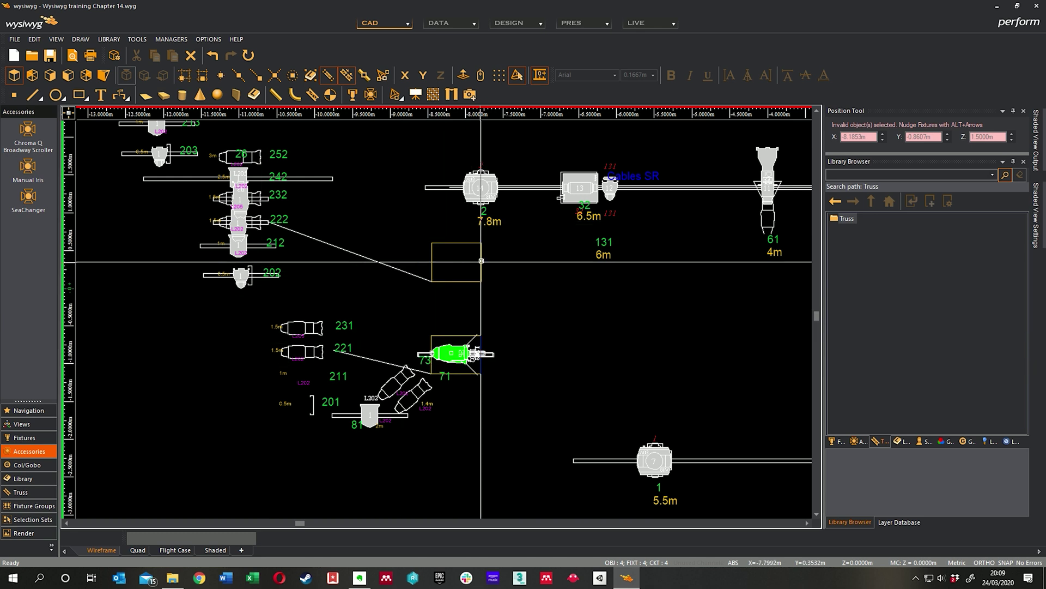
pyautogui.scroll(4, 446, 235)
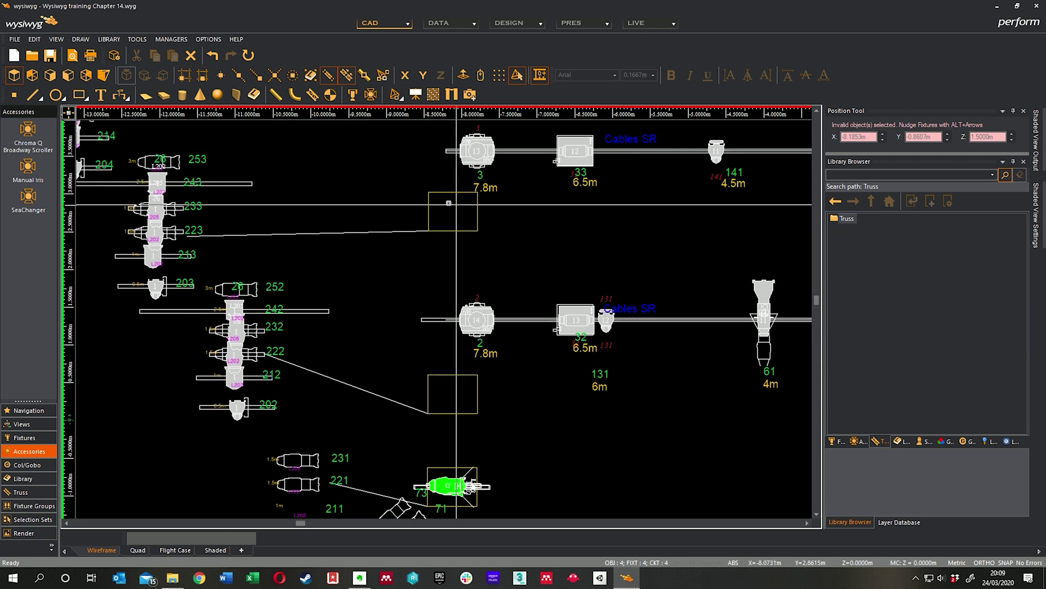
pyautogui.moveTo(443, 216); pyautogui.dragTo(458, 147, button='middle')
pyautogui.scroll(-2, 406, 187)
pyautogui.moveTo(427, 381); pyautogui.dragTo(434, 348, button='middle')
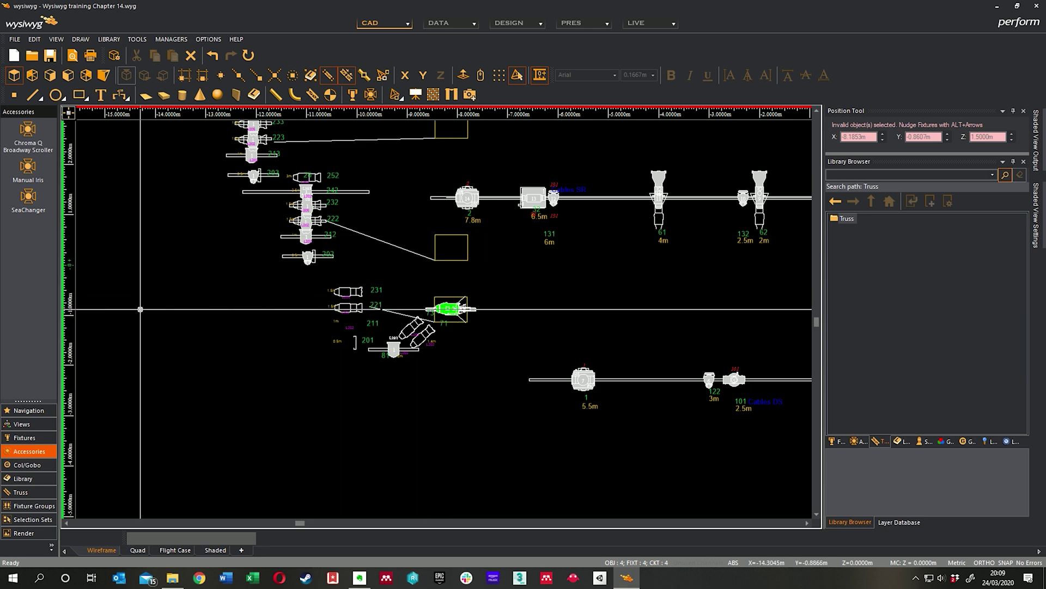
# Compare the boom positions on the opposite side of the plan with the stacked boom.
pyautogui.moveTo(476, 309)
pyautogui.mouseDown(button='middle')
pyautogui.moveTo(93, 313)
pyautogui.moveTo(114, 308)
pyautogui.mouseUp(button='middle')
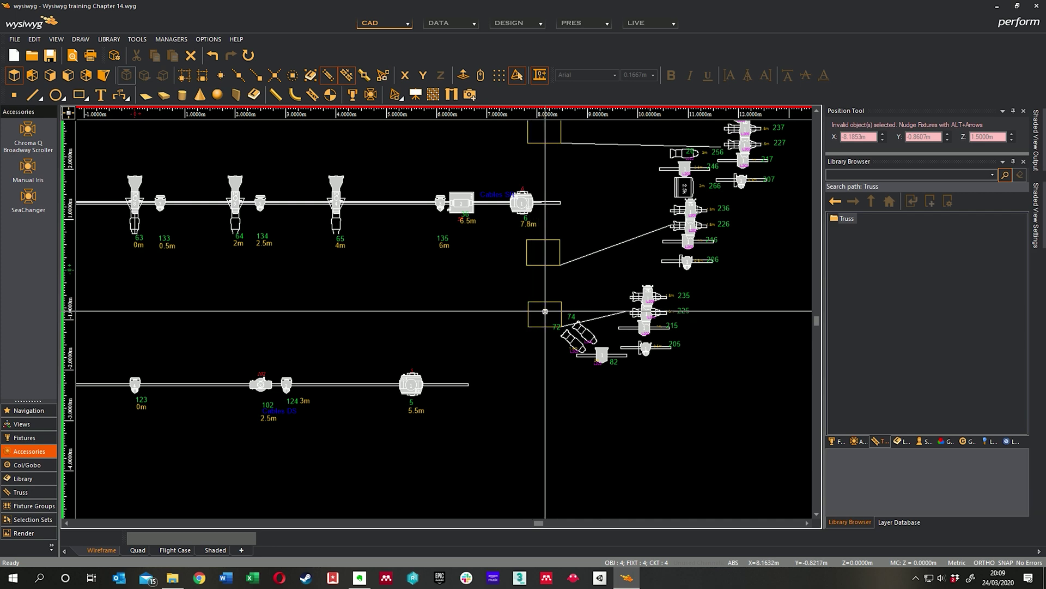
pyautogui.moveTo(533, 311); pyautogui.dragTo(682, 303, button='middle')
pyautogui.moveTo(345, 304); pyautogui.dragTo(663, 295, button='middle')
pyautogui.moveTo(395, 328); pyautogui.dragTo(634, 315, button='middle')
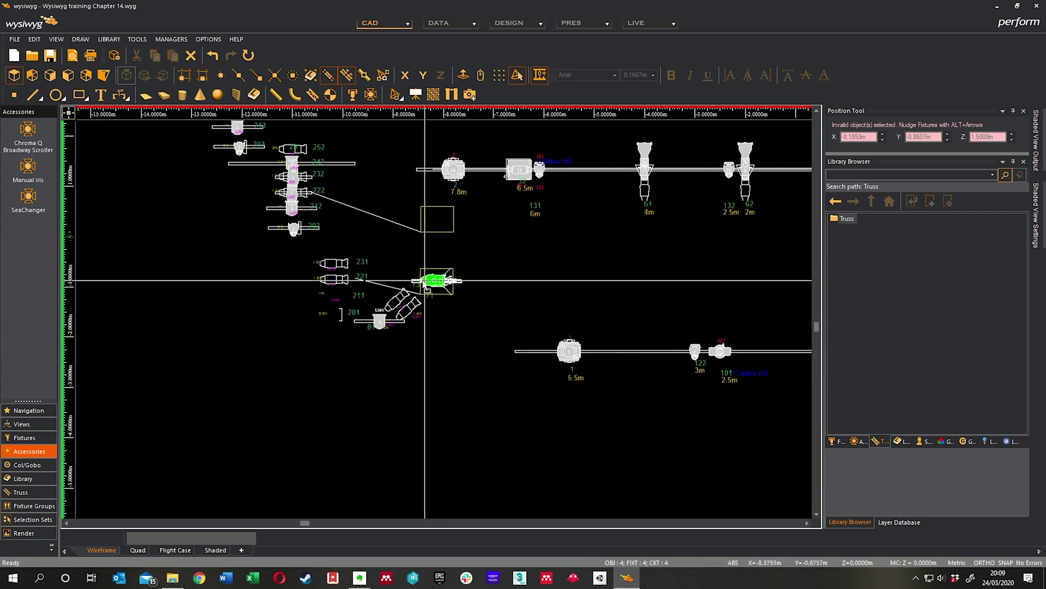
pyautogui.scroll(2, 430, 282)
pyautogui.scroll(1, 431, 283)
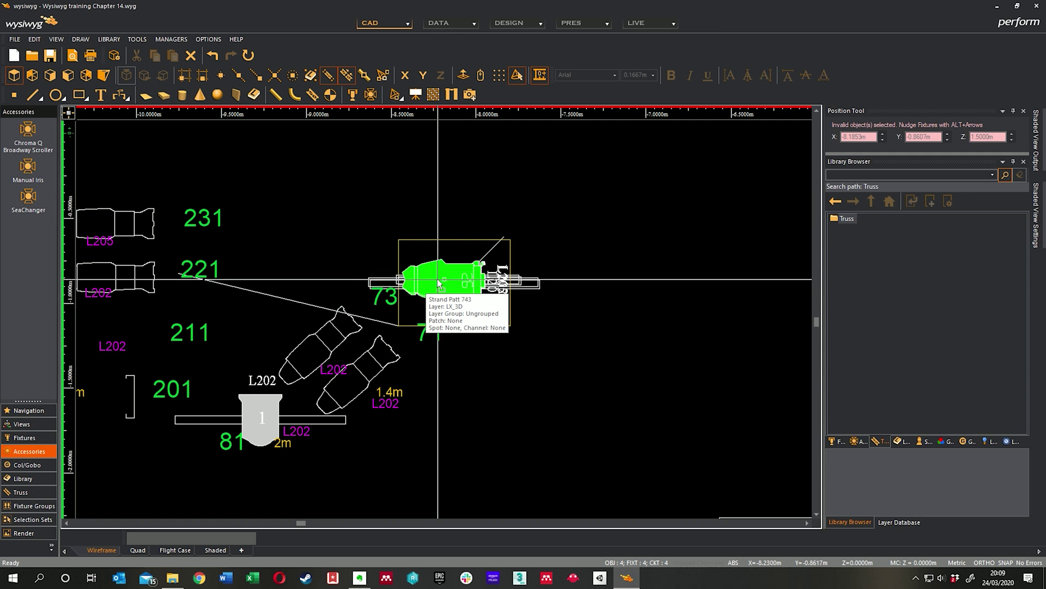
# Review the fixture columns 202–252, 203–253 and 204–234 against the stacked boom, and clear the fixture selection.
pyautogui.scroll(-2, 438, 280)
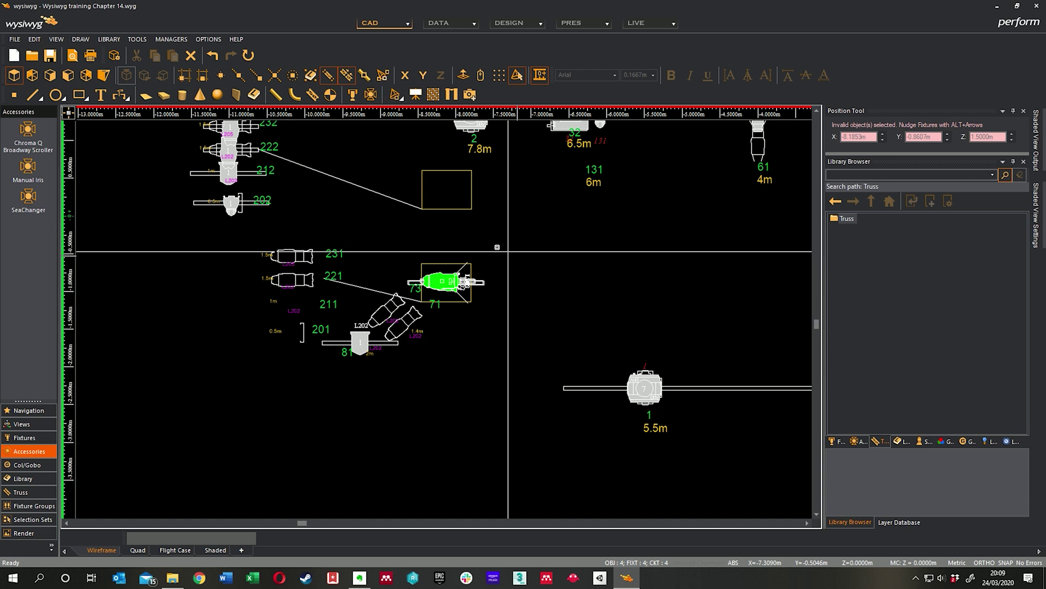
pyautogui.moveTo(371, 204); pyautogui.dragTo(469, 255, button='middle')
pyautogui.moveTo(345, 276); pyautogui.dragTo(375, 320, button='middle')
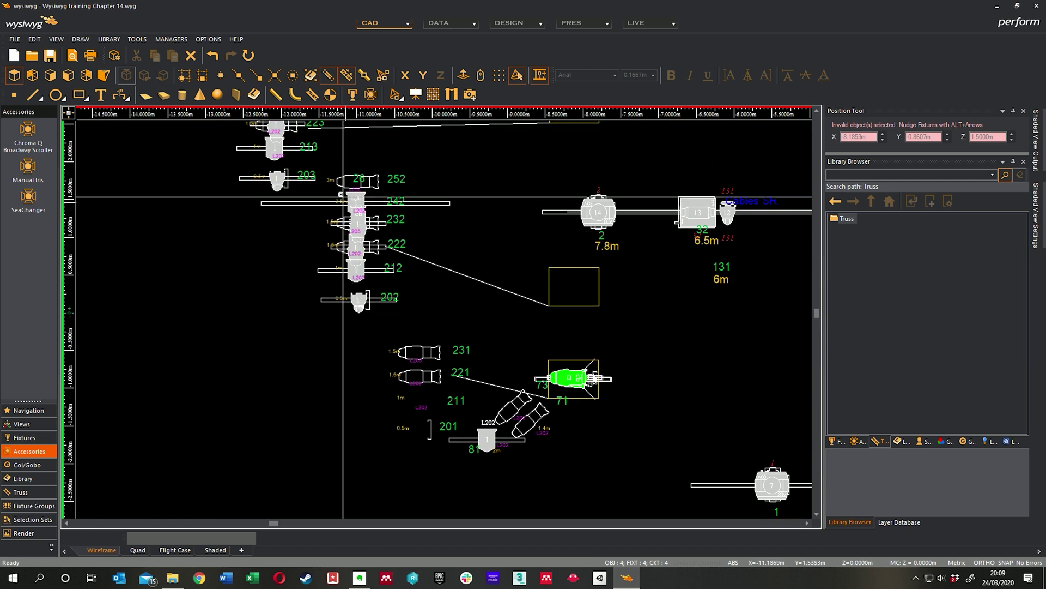
pyautogui.moveTo(288, 176); pyautogui.dragTo(406, 332, button='middle')
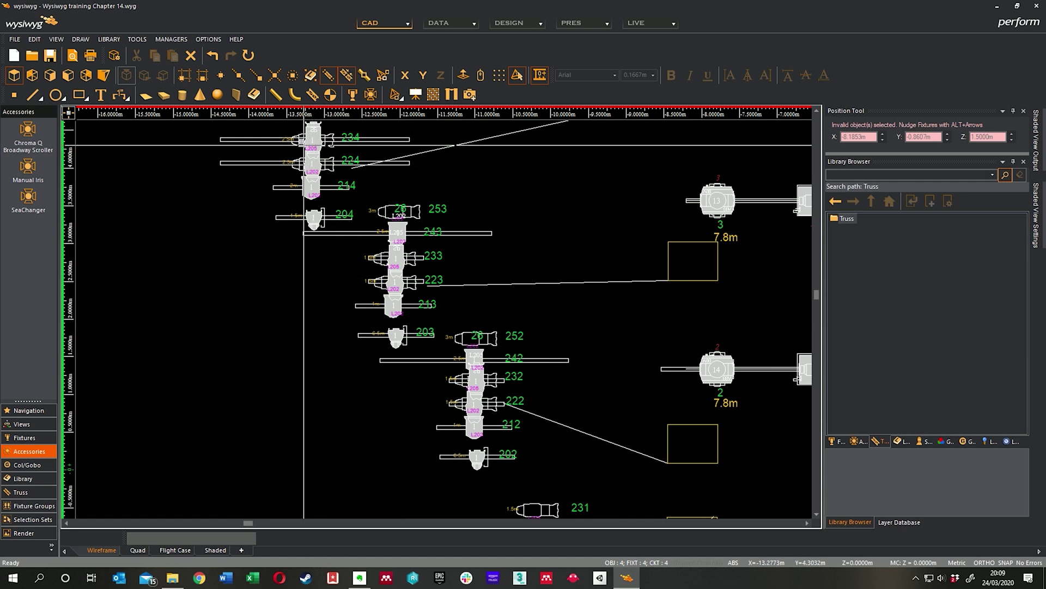
pyautogui.moveTo(463, 239)
pyautogui.mouseDown(button='middle')
pyautogui.moveTo(463, 327)
pyautogui.moveTo(411, 232)
pyautogui.mouseUp(button='middle')
pyautogui.moveTo(506, 355); pyautogui.dragTo(458, 247, button='middle')
pyautogui.moveTo(518, 387); pyautogui.dragTo(506, 326, button='middle')
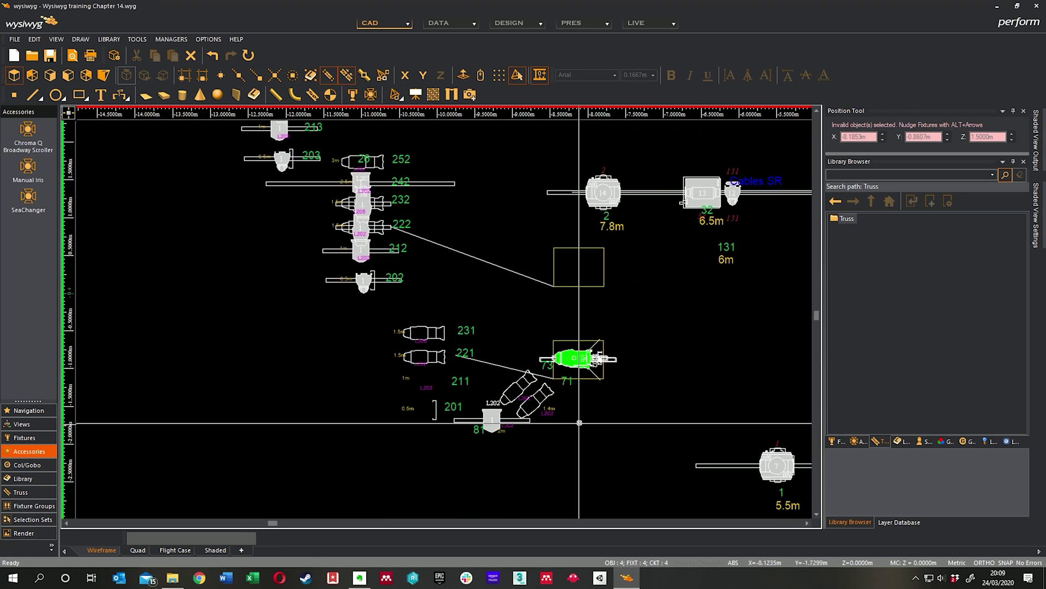
pyautogui.moveTo(576, 368); pyautogui.dragTo(566, 373, button='middle')
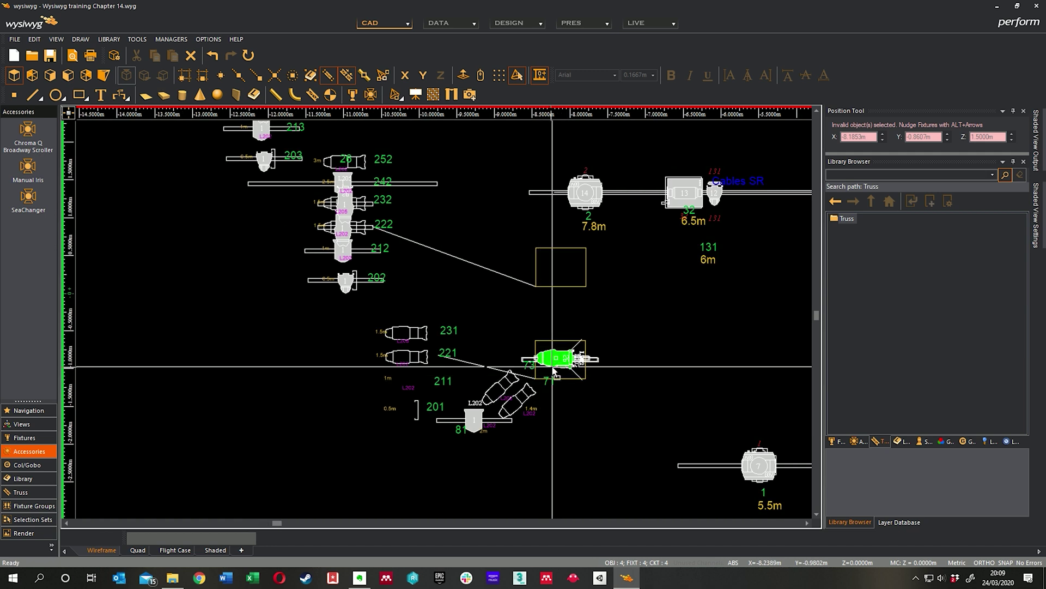
pyautogui.scroll(1, 556, 365)
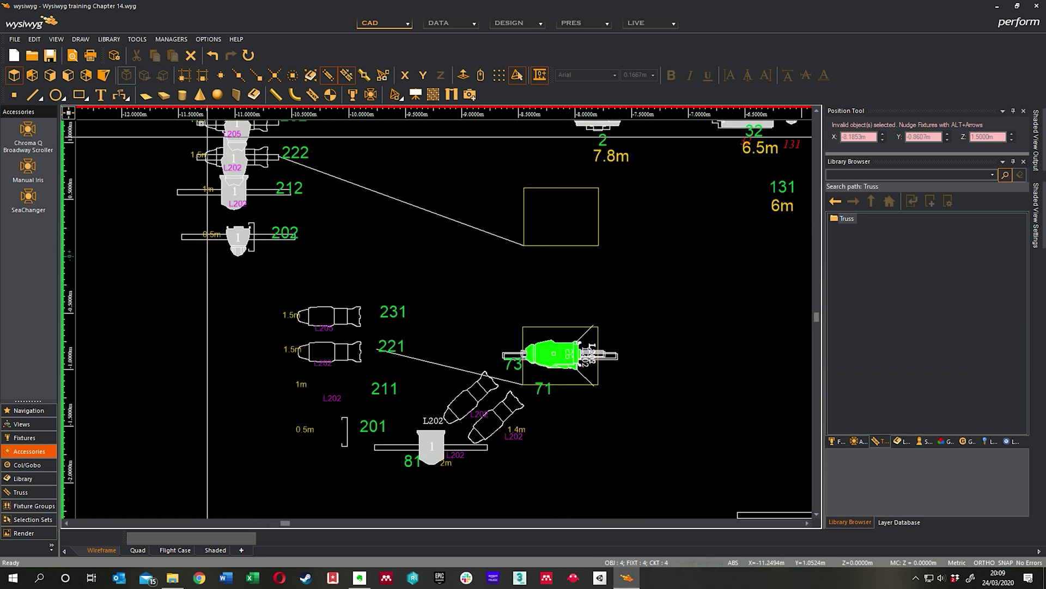
pyautogui.moveTo(347, 269); pyautogui.dragTo(320, 258, button='middle')
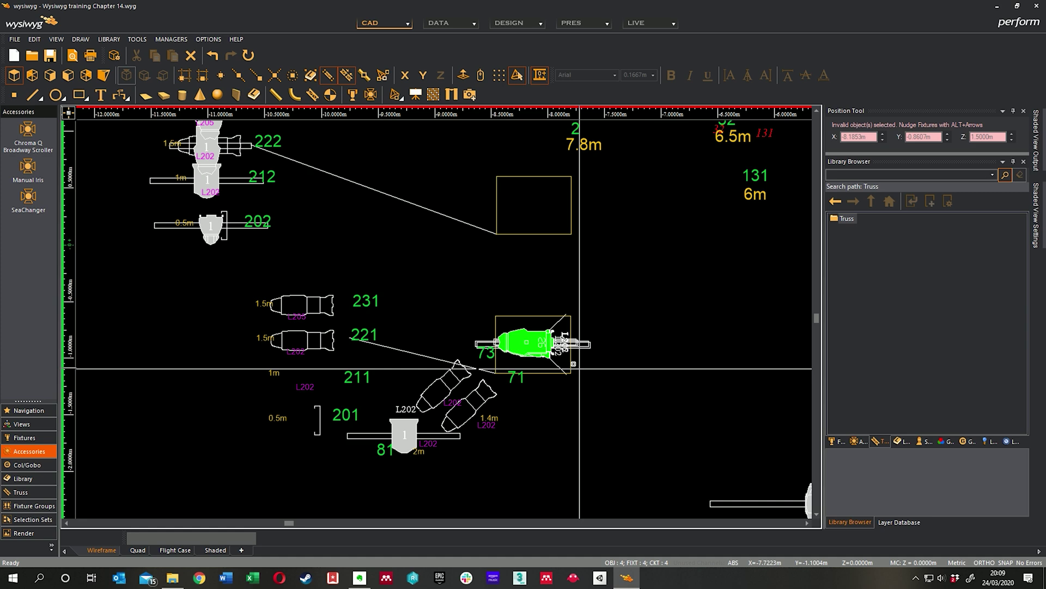
pyautogui.scroll(2, 543, 352)
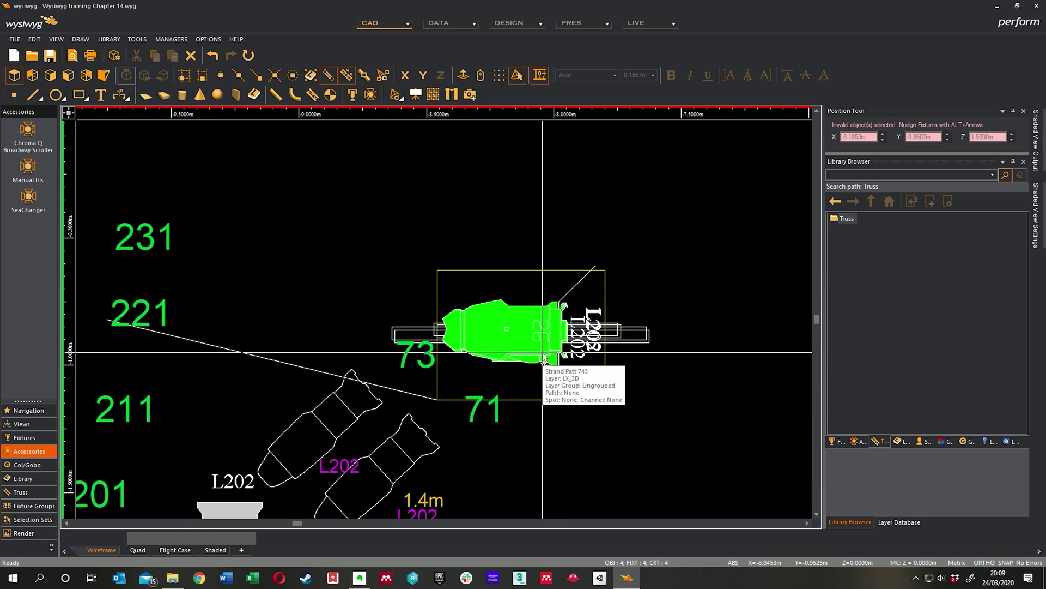
pyautogui.click(637, 364)
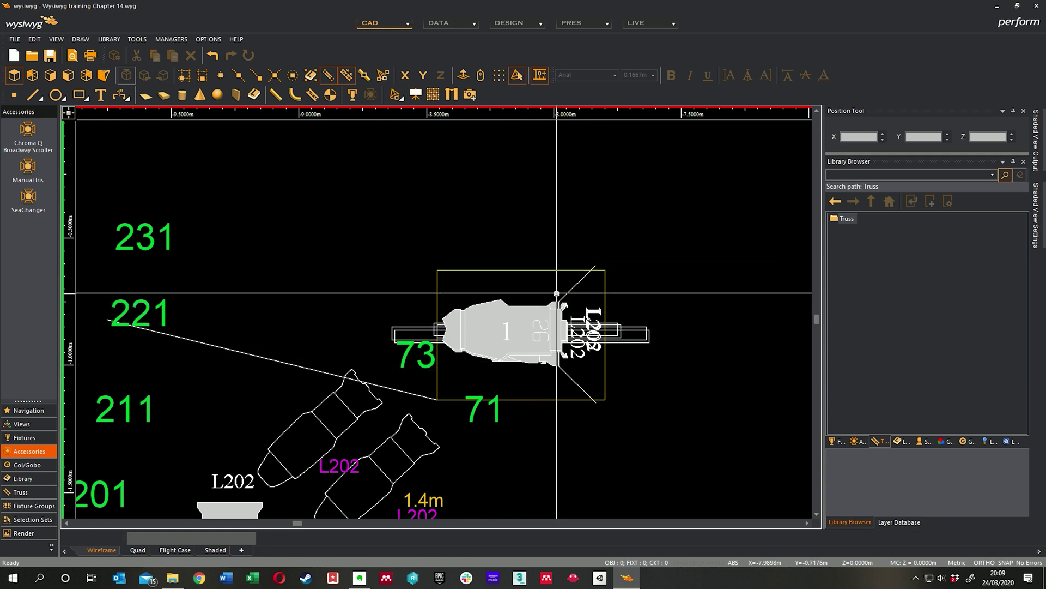
# Switch the wireframe to the isometric view and examine the whole rig with the booms on both sides.
pyautogui.moveTo(502, 245); pyautogui.dragTo(520, 241, button='middle')
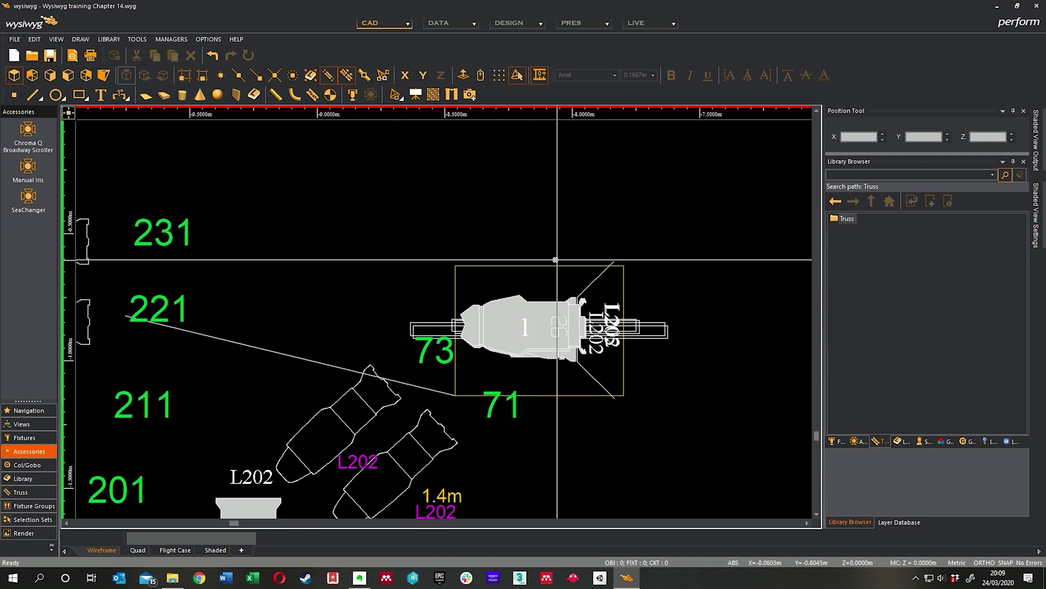
pyautogui.scroll(-3, 565, 226)
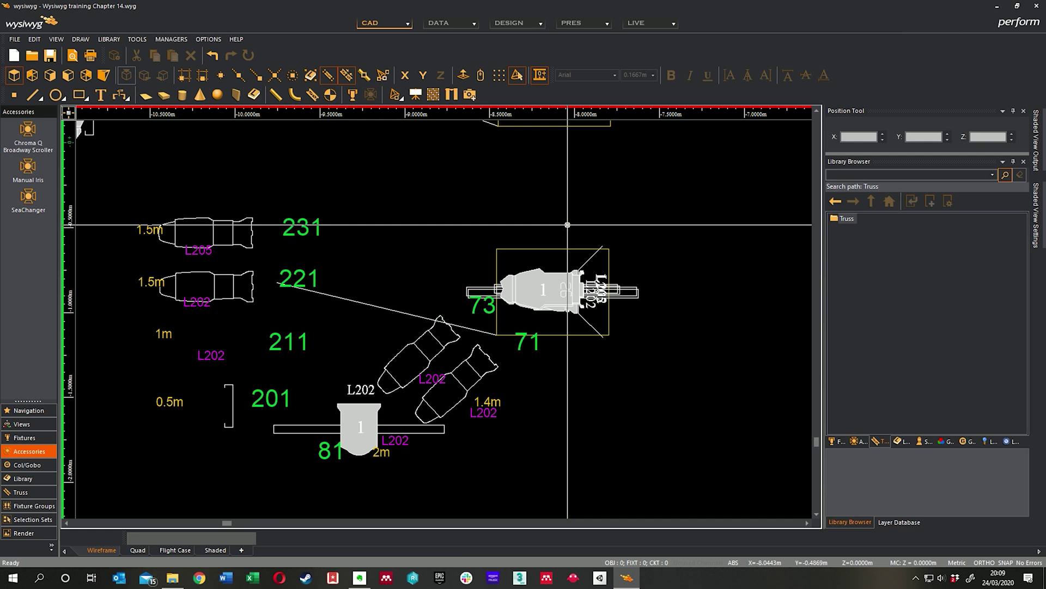
pyautogui.scroll(-3, 567, 224)
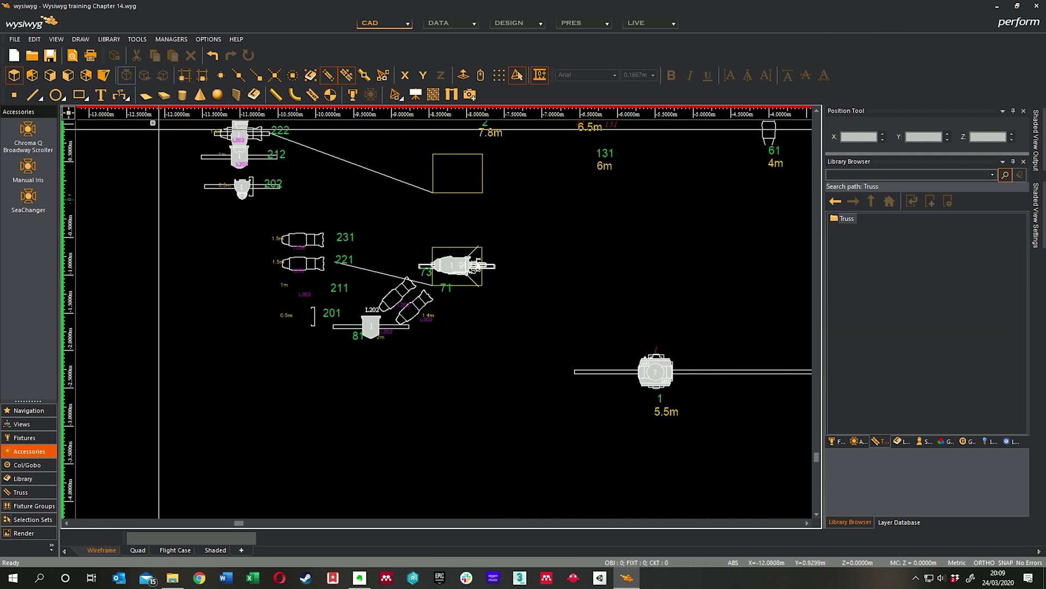
pyautogui.click(105, 76)
pyautogui.moveTo(436, 284); pyautogui.dragTo(482, 298, button='middle')
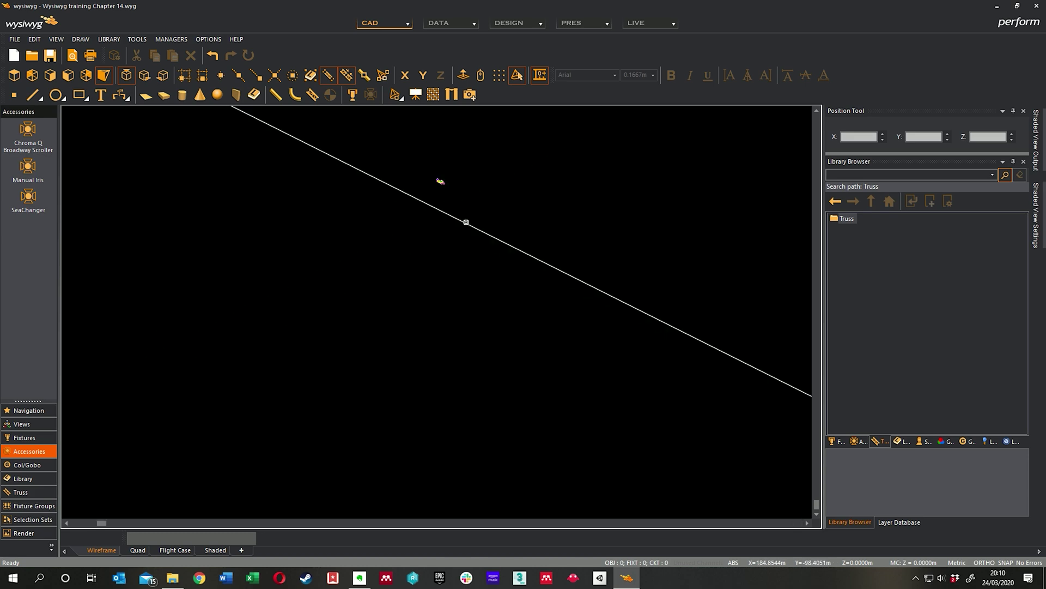
pyautogui.scroll(8, 466, 222)
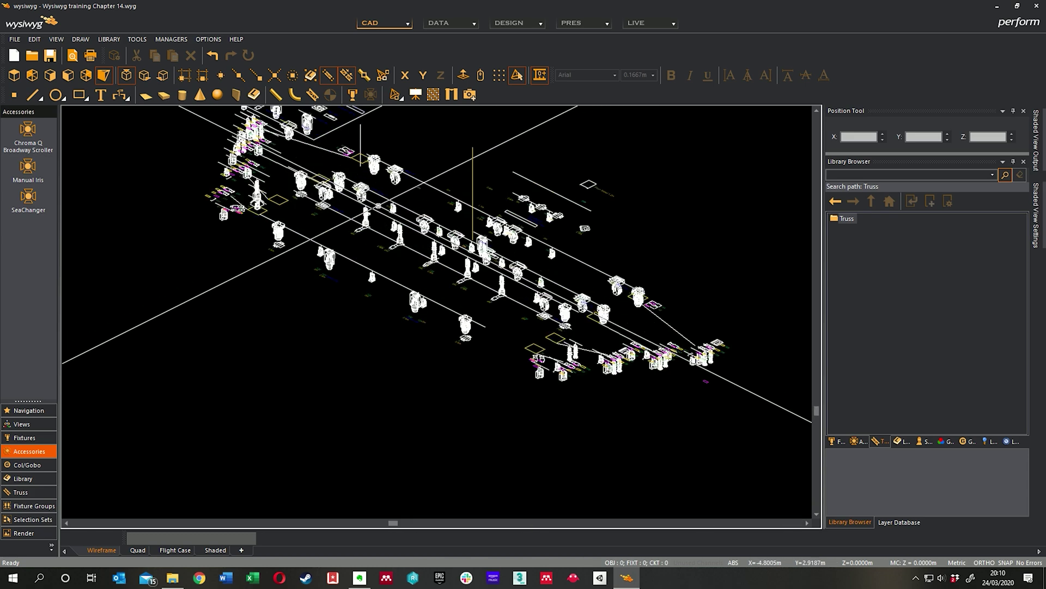
pyautogui.scroll(3, 378, 206)
pyautogui.moveTo(330, 228); pyautogui.dragTo(620, 354, button='middle')
pyautogui.moveTo(484, 289); pyautogui.dragTo(434, 264, button='middle')
pyautogui.scroll(-6, 474, 322)
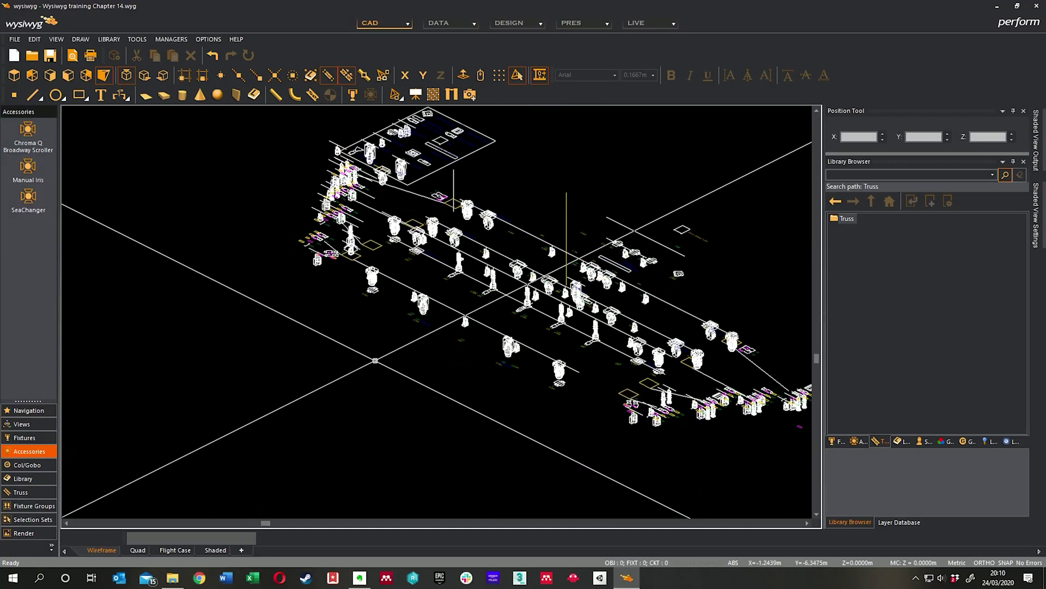
pyautogui.moveTo(385, 404); pyautogui.dragTo(304, 348)
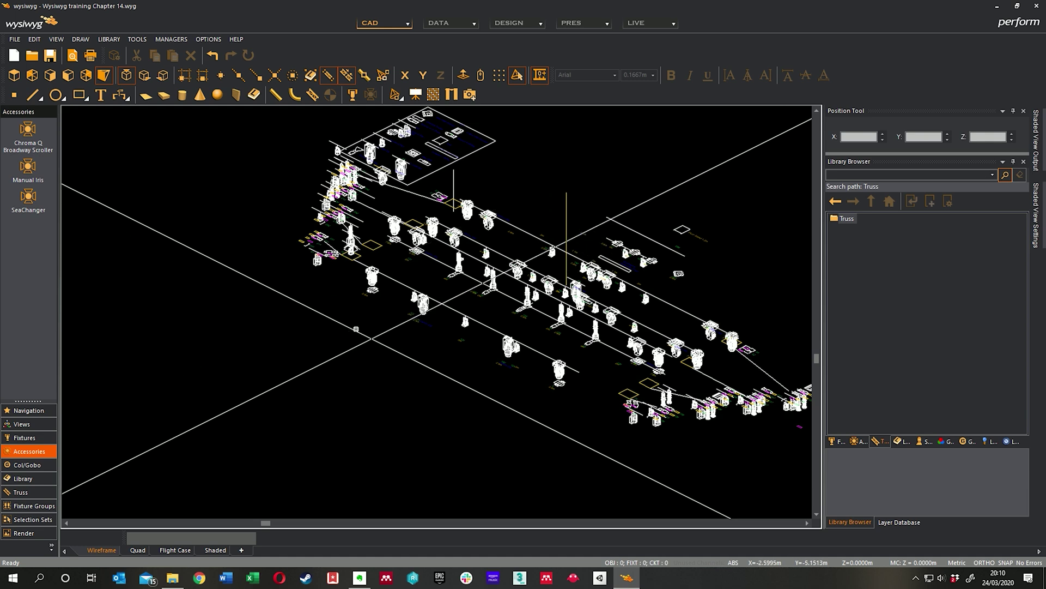
# Examine the stacked boom beside fixtures 71 and 73 up close in the isometric wireframe view.
pyautogui.moveTo(440, 366); pyautogui.dragTo(389, 364, button='middle')
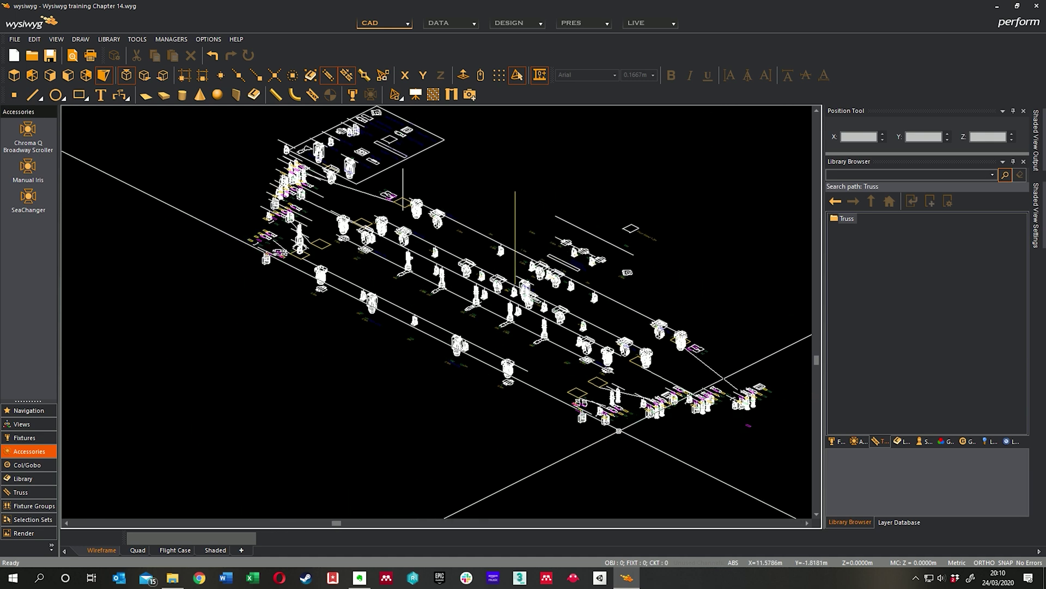
pyautogui.scroll(5, 387, 339)
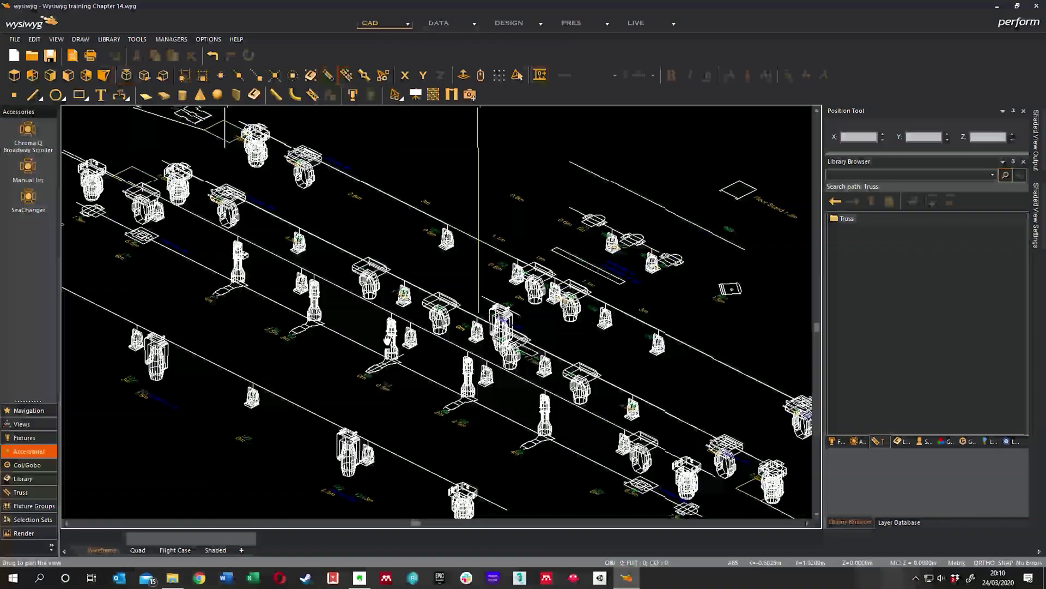
pyautogui.moveTo(388, 339); pyautogui.dragTo(475, 287, button='middle')
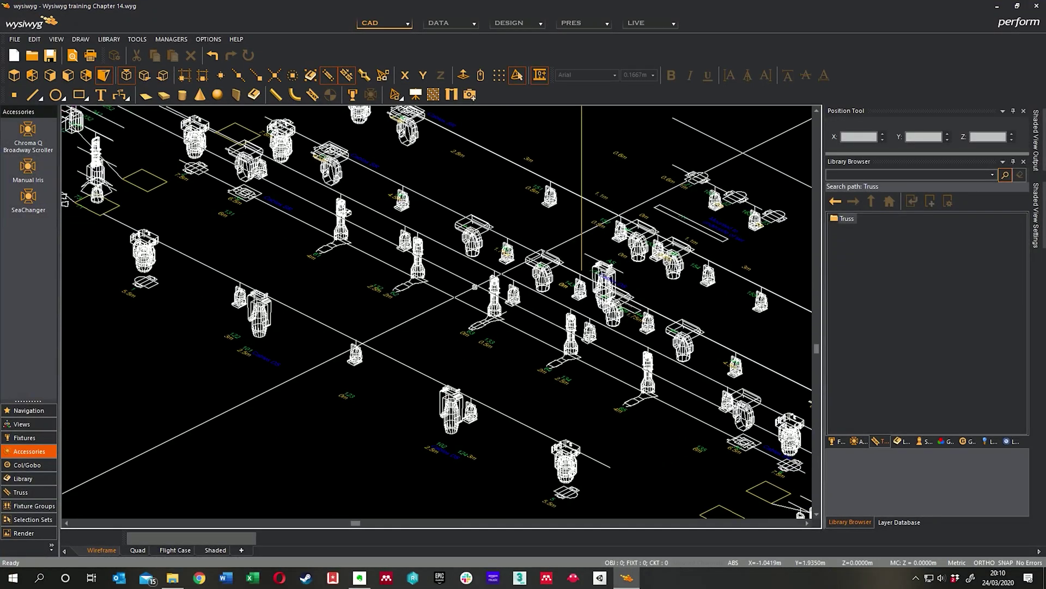
pyautogui.moveTo(435, 216); pyautogui.dragTo(469, 228, button='middle')
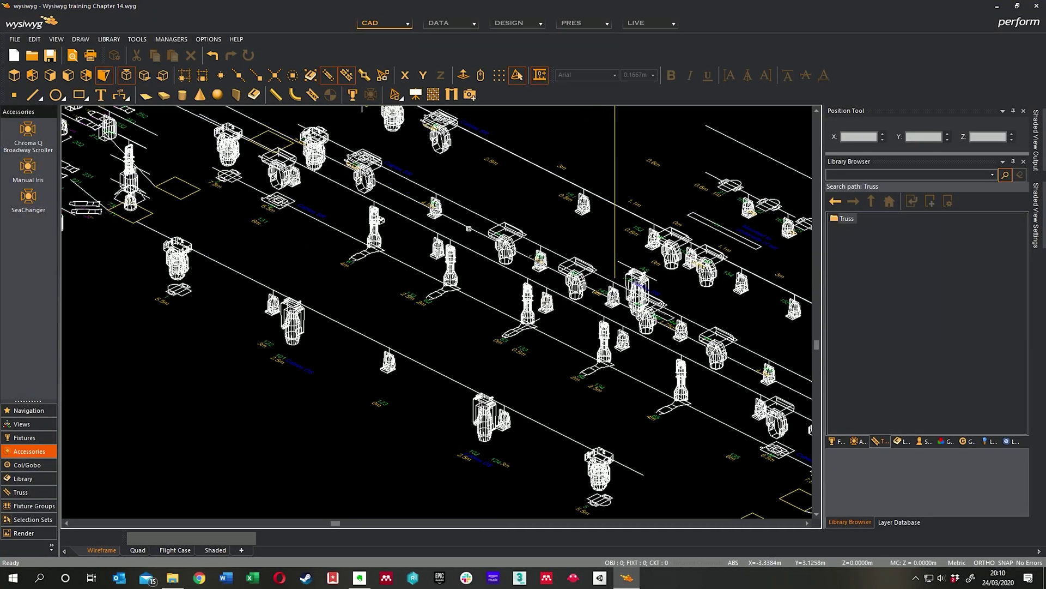
pyautogui.moveTo(190, 219); pyautogui.dragTo(401, 309, button='middle')
pyautogui.scroll(5, 401, 308)
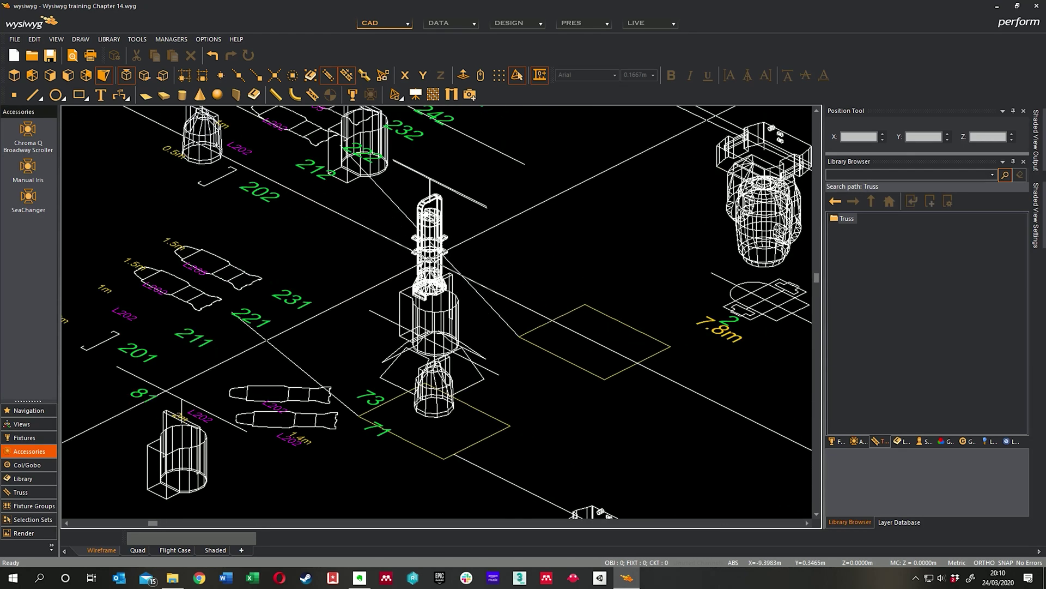
pyautogui.moveTo(455, 206); pyautogui.dragTo(503, 220, button='middle')
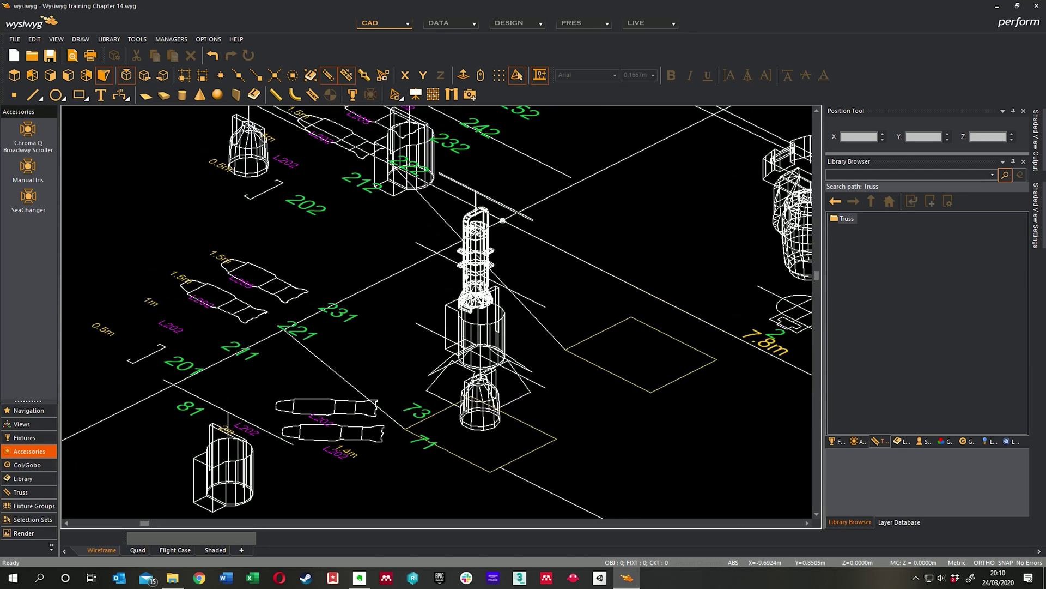
pyautogui.scroll(4, 504, 213)
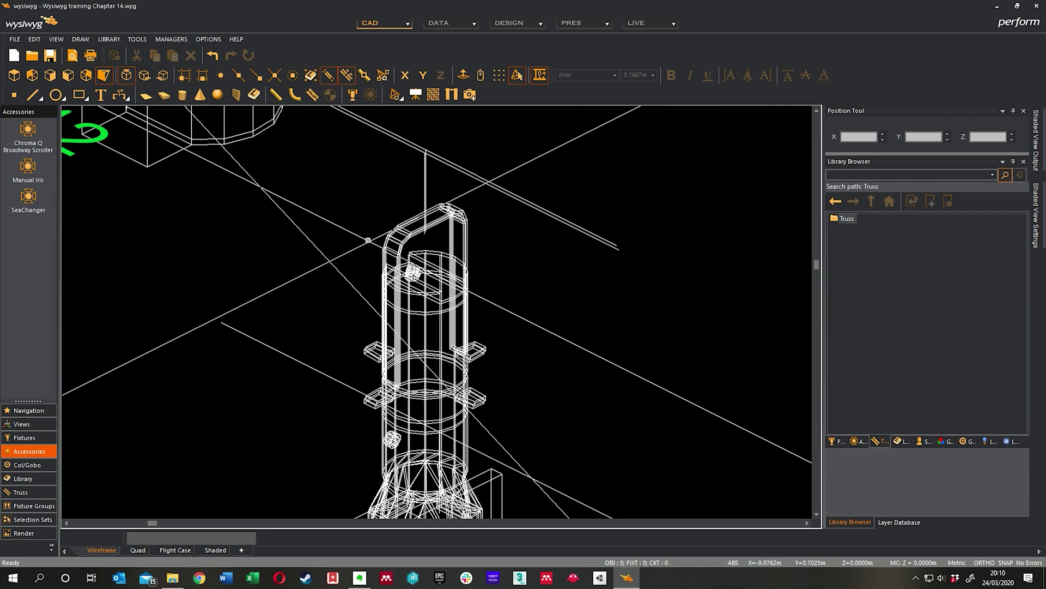
# In plan view, move the L205 fixture's 1.5 m high boom pipe to about Y -0.81 m, away from the overlapping pipe.
pyautogui.click(14, 74)
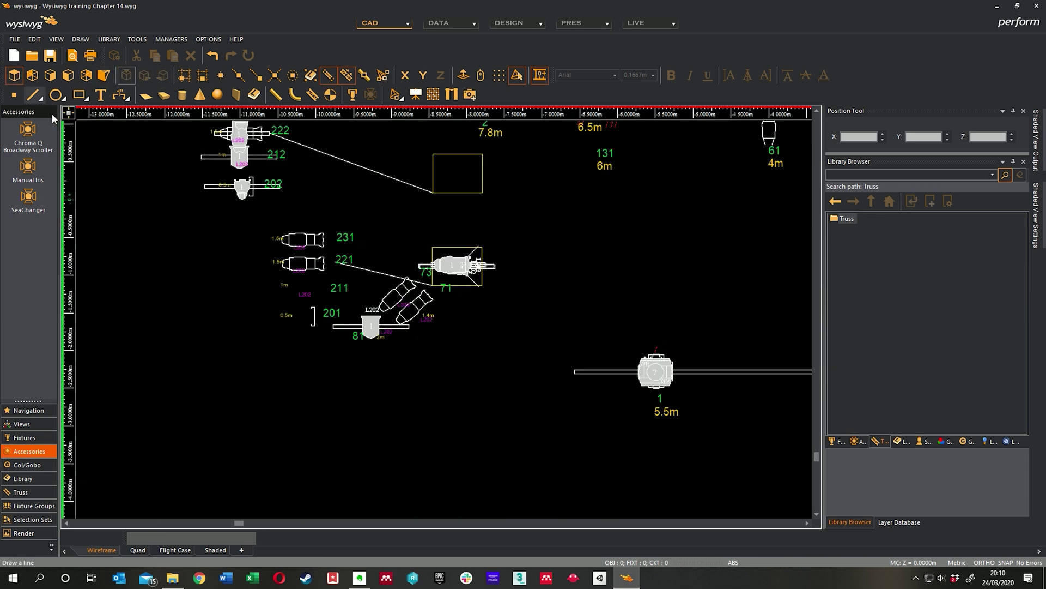
pyautogui.scroll(6, 448, 274)
pyautogui.moveTo(448, 274); pyautogui.dragTo(337, 272, button='middle')
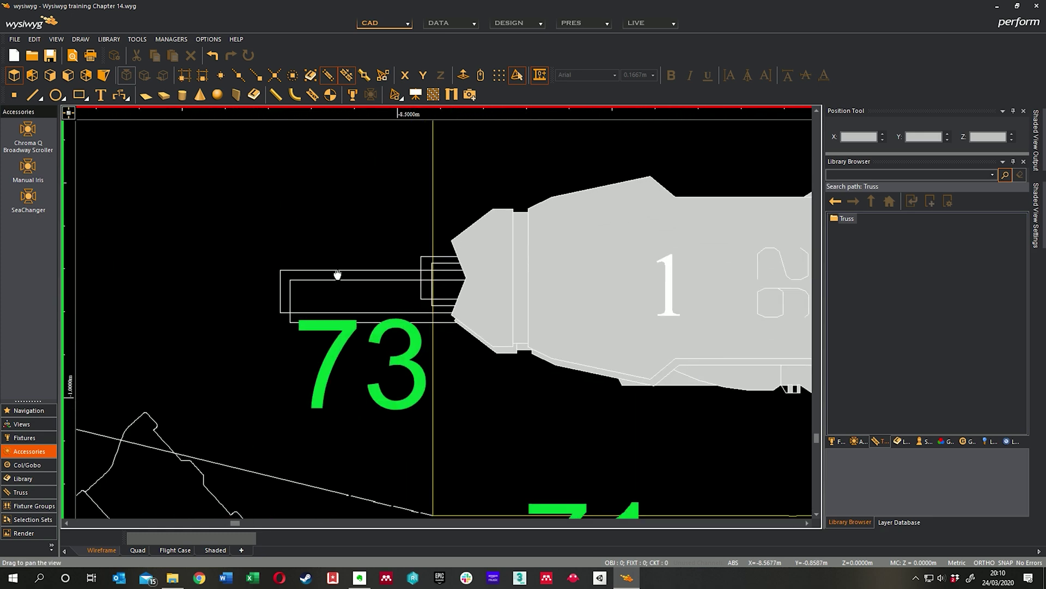
pyautogui.scroll(2, 440, 255)
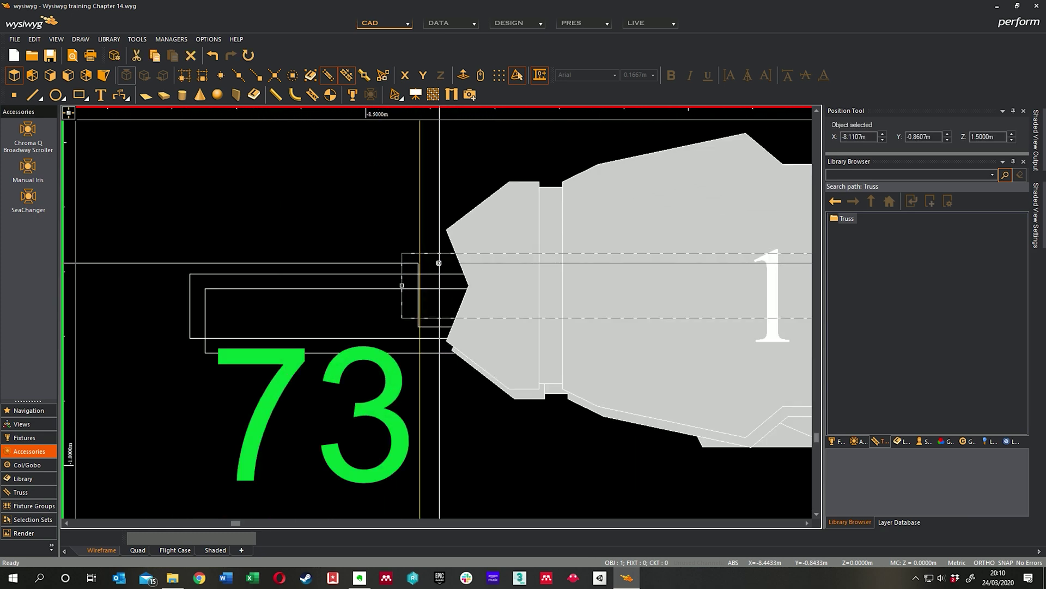
pyautogui.moveTo(446, 223); pyautogui.dragTo(445, 189)
pyautogui.moveTo(438, 310); pyautogui.dragTo(415, 286, button='middle')
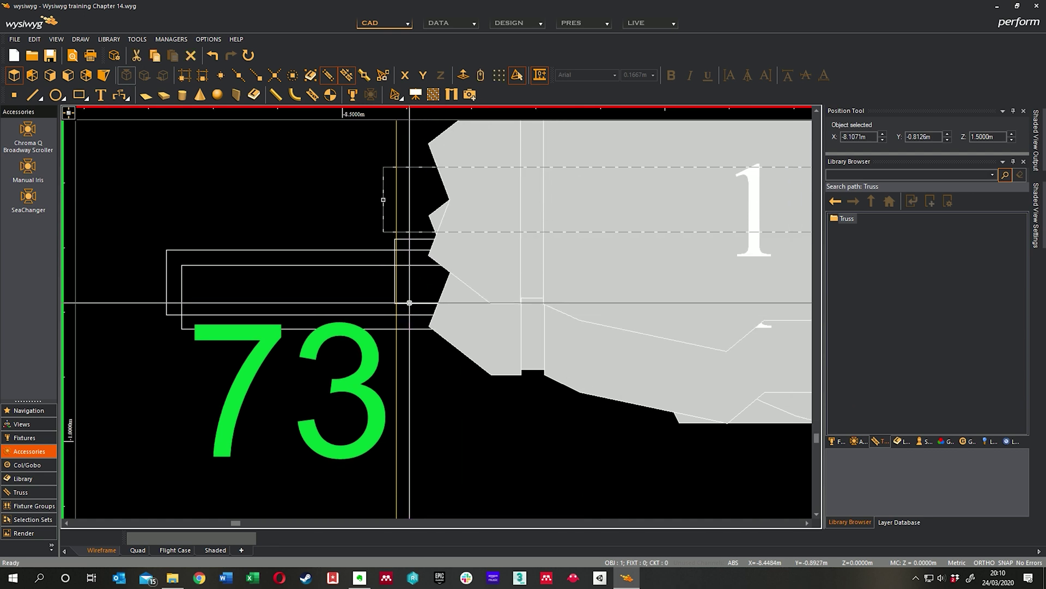
# Move the overlapping L202 fixture's 1.5 m high boom pipe to about X -8.10 m, Y -0.98 m.
pyautogui.click(410, 313)
pyautogui.click(668, 458)
pyautogui.moveTo(668, 457); pyautogui.dragTo(464, 422, button='middle')
pyautogui.scroll(-2, 605, 360)
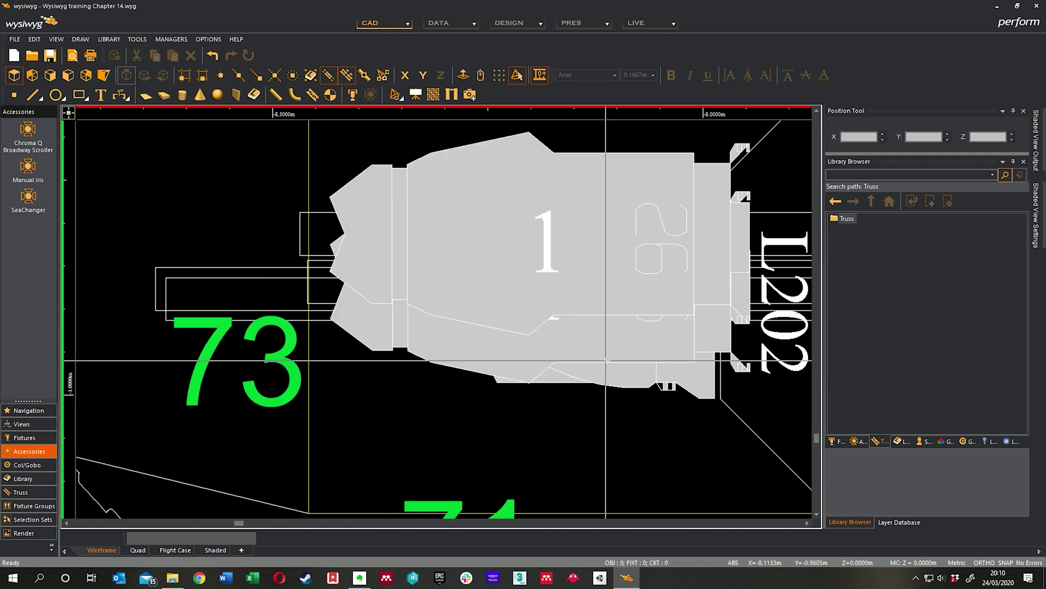
pyautogui.moveTo(605, 359); pyautogui.dragTo(487, 358, button='middle')
pyautogui.moveTo(716, 330); pyautogui.dragTo(607, 284, button='middle')
pyautogui.scroll(2, 605, 307)
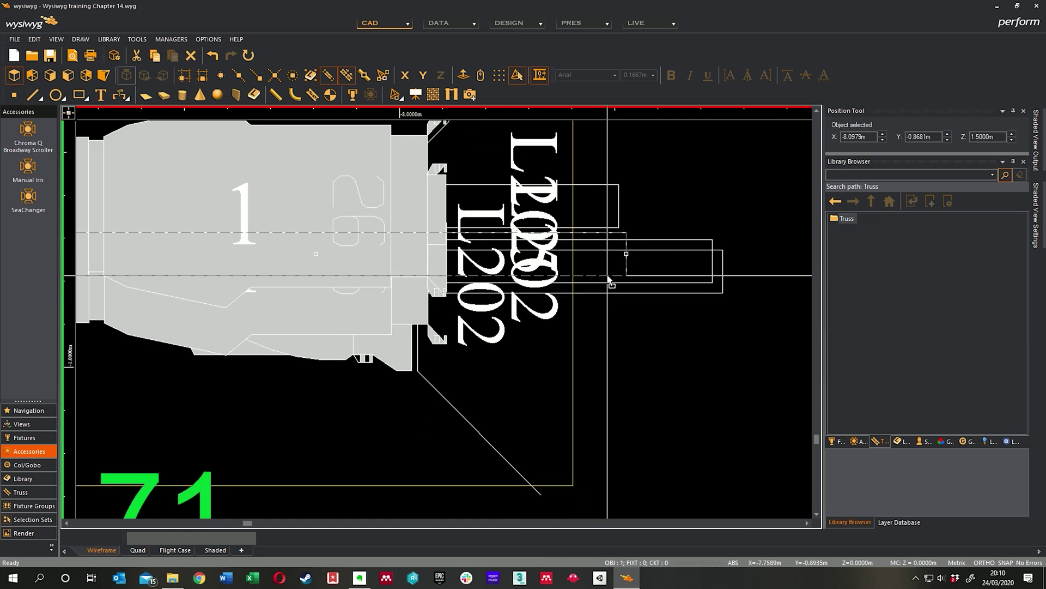
pyautogui.moveTo(608, 275); pyautogui.dragTo(601, 375)
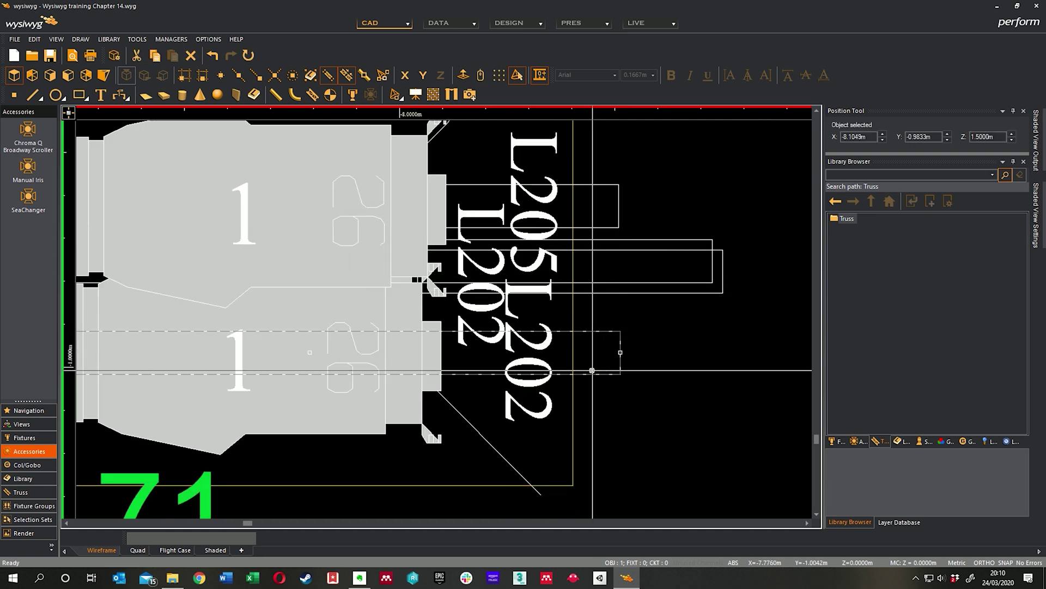
pyautogui.scroll(-1, 569, 347)
pyautogui.moveTo(616, 328); pyautogui.dragTo(643, 323, button='middle')
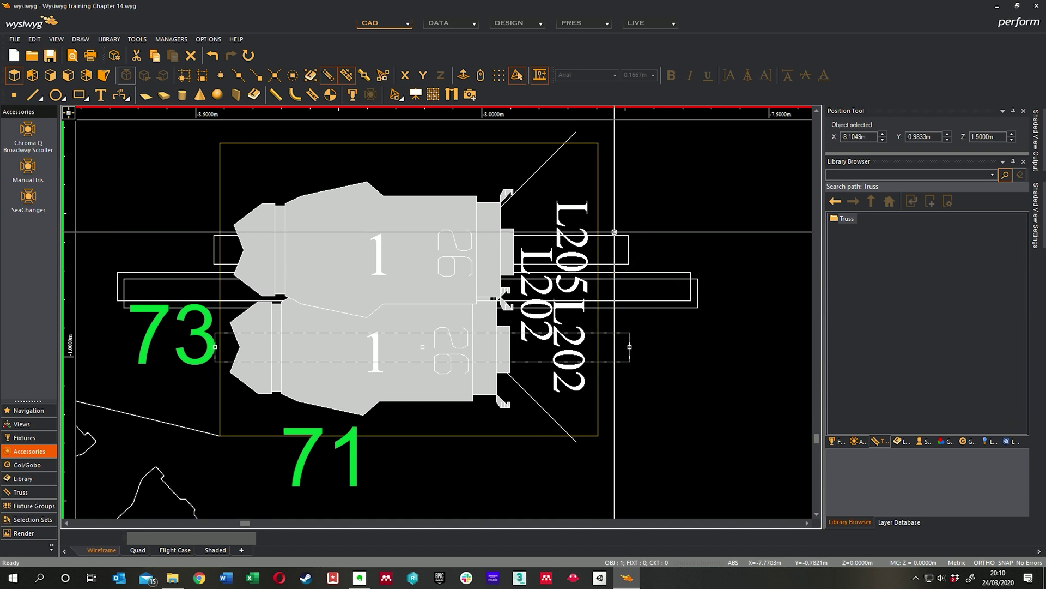
# Shift the L205 fixture's boom pipe further from the L202 one, to about X -8.09 m, Y -0.75 m.
pyautogui.click(613, 230)
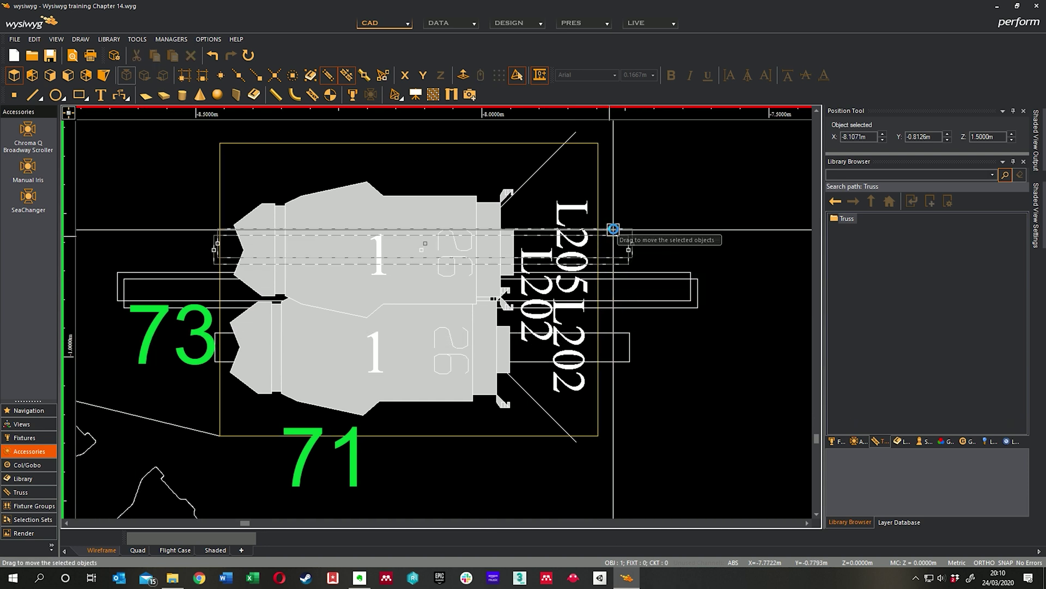
pyautogui.moveTo(614, 229); pyautogui.dragTo(614, 225)
pyautogui.moveTo(678, 350); pyautogui.dragTo(694, 349, button='middle')
pyautogui.click(642, 310)
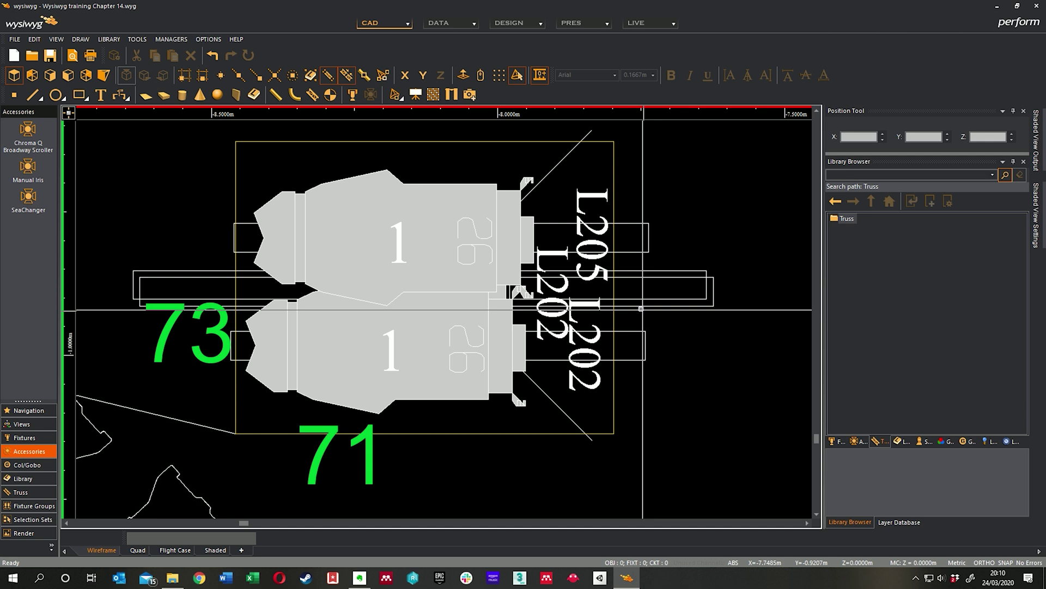
pyautogui.moveTo(618, 229); pyautogui.dragTo(684, 227, button='middle')
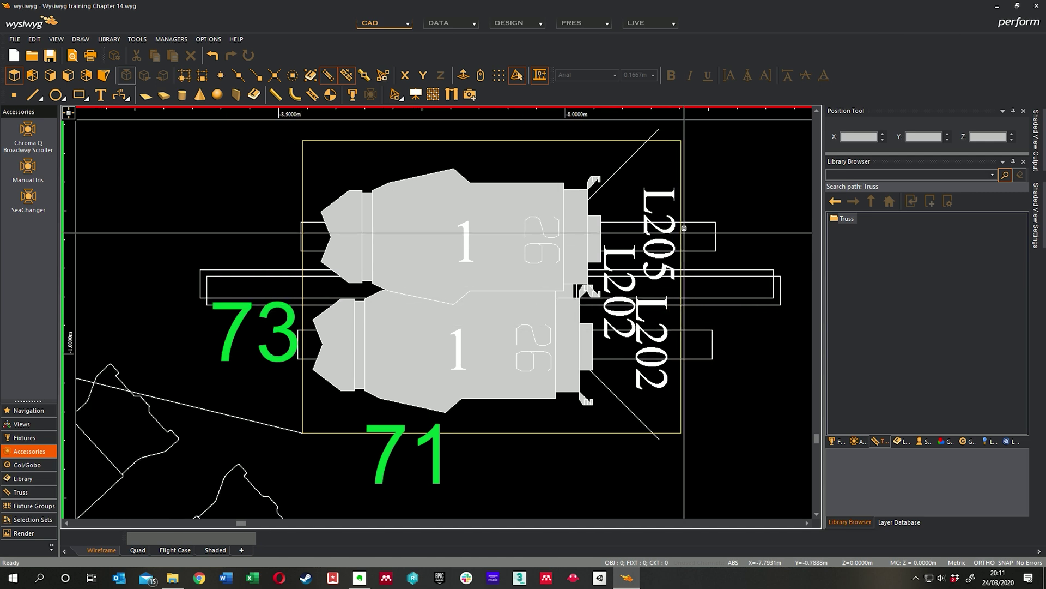
pyautogui.click(700, 224)
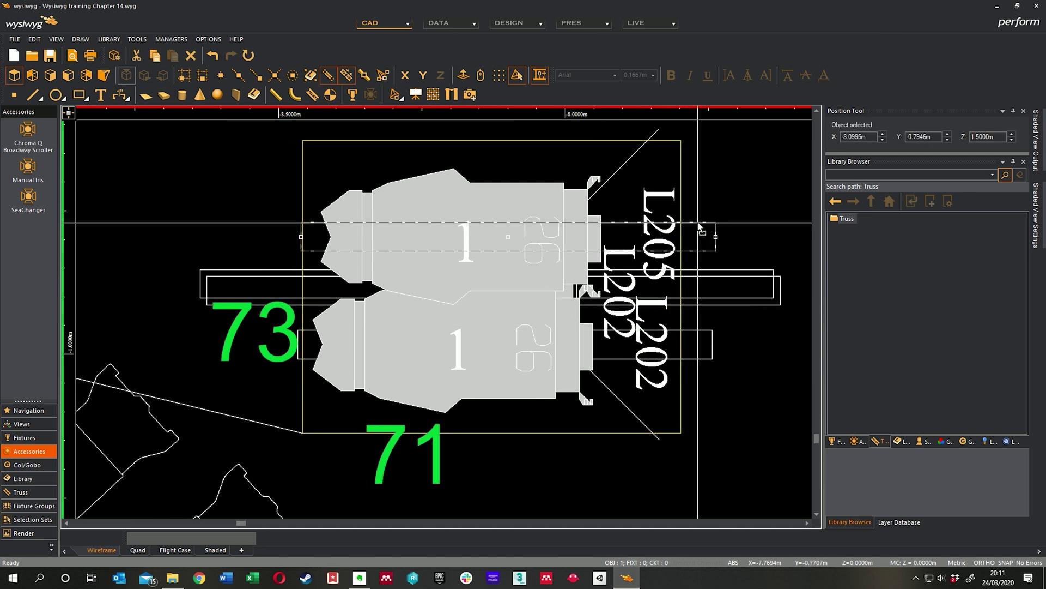
pyautogui.moveTo(699, 223); pyautogui.dragTo(702, 195)
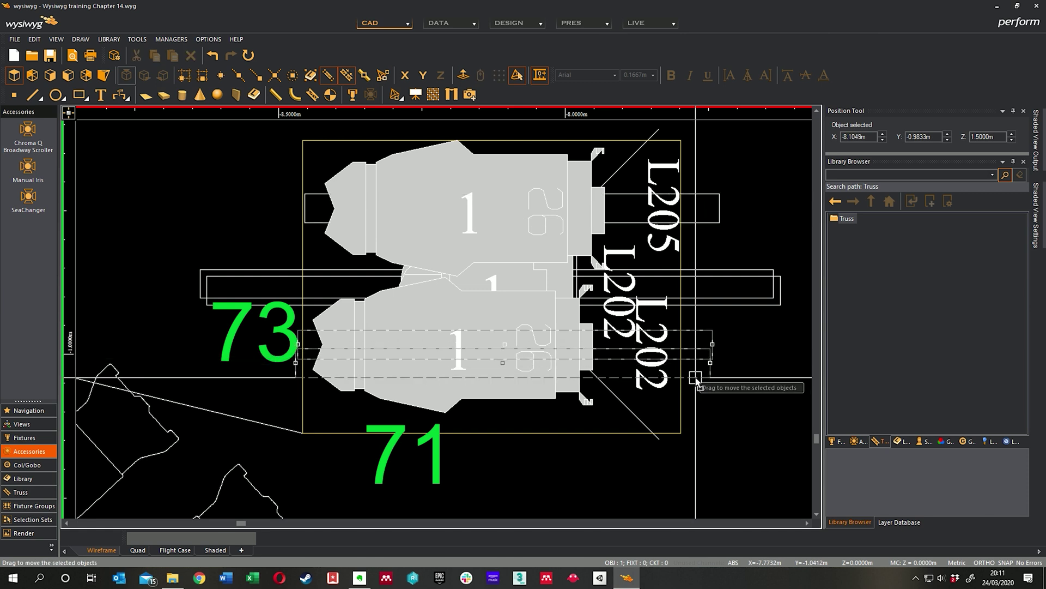
# Move the L202 fixture's 1.5 m high pipe to about Y -1.02 m and return to the isometric view.
pyautogui.moveTo(696, 364); pyautogui.dragTo(694, 383)
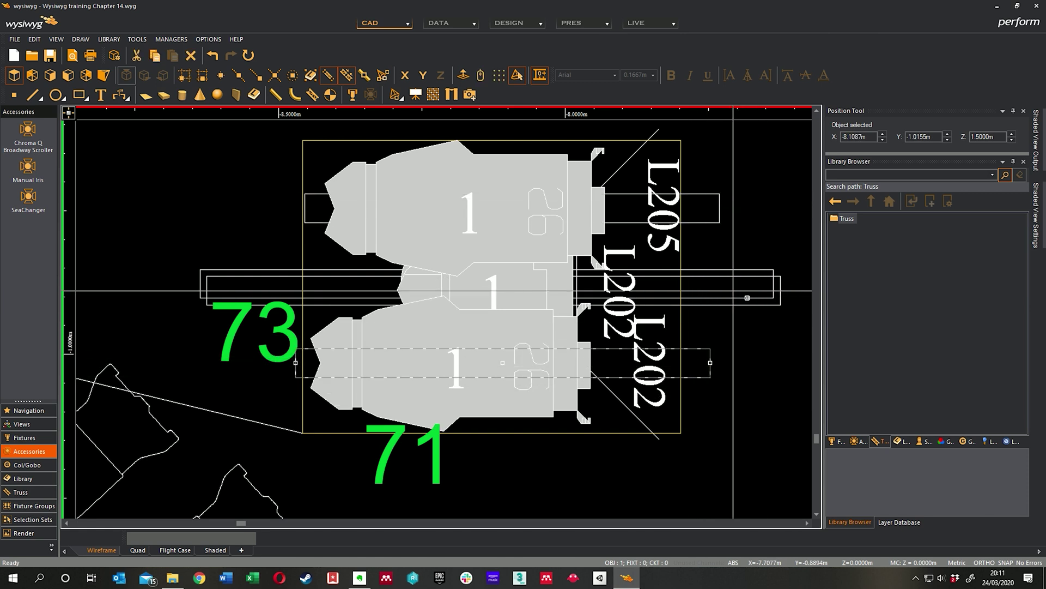
pyautogui.scroll(-5, 687, 294)
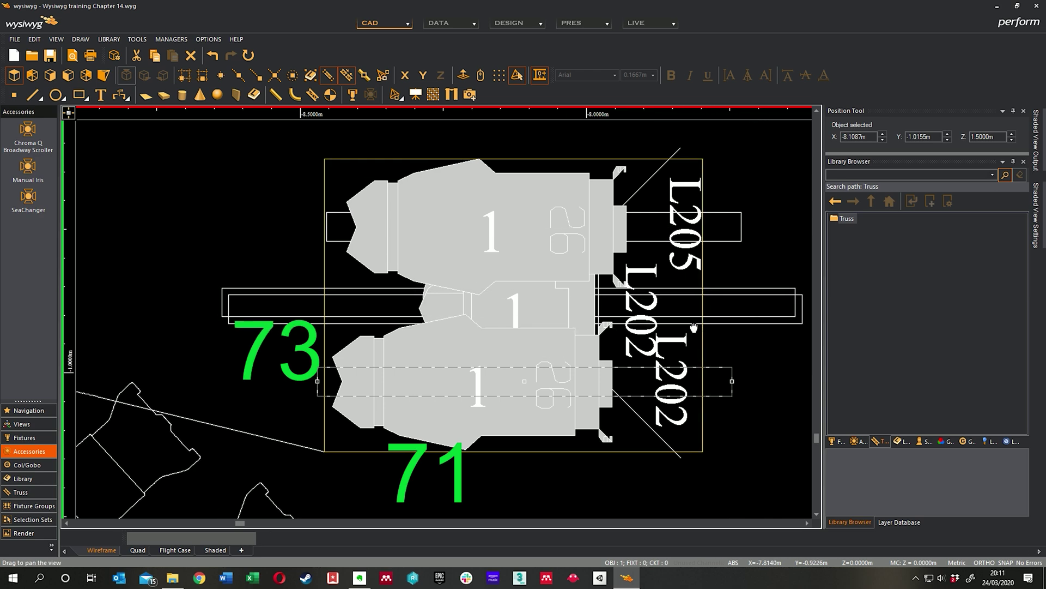
pyautogui.moveTo(637, 360); pyautogui.dragTo(603, 314, button='middle')
pyautogui.scroll(1, 595, 316)
pyautogui.press('Escape')
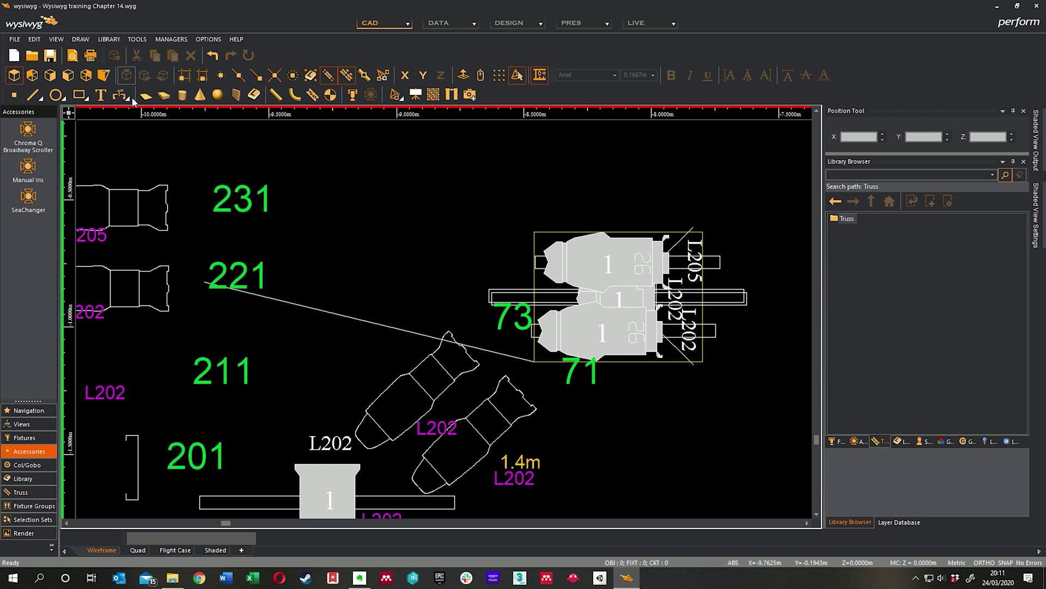
pyautogui.click(106, 77)
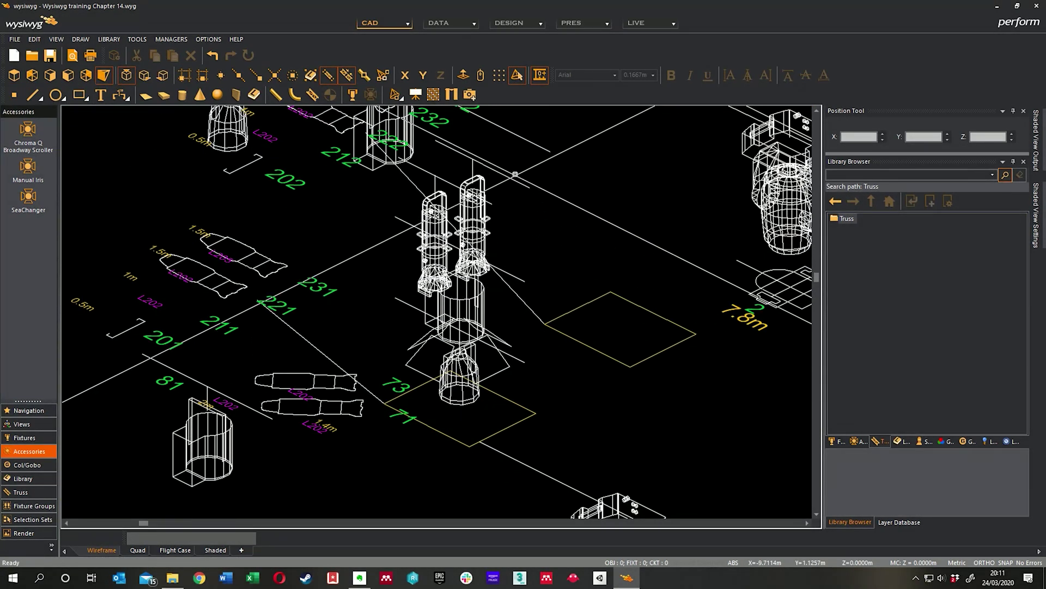
# Try moving the L205 fixture's boom pipe directly in the isometric view, undo the moves and clear the selection.
pyautogui.click(515, 181)
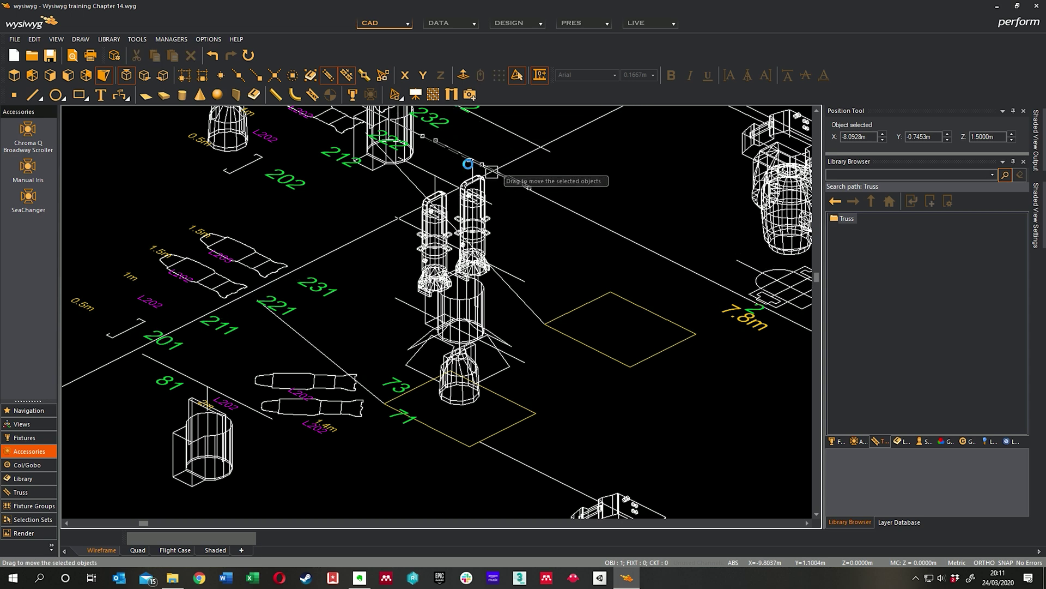
pyautogui.moveTo(482, 164); pyautogui.dragTo(661, 260)
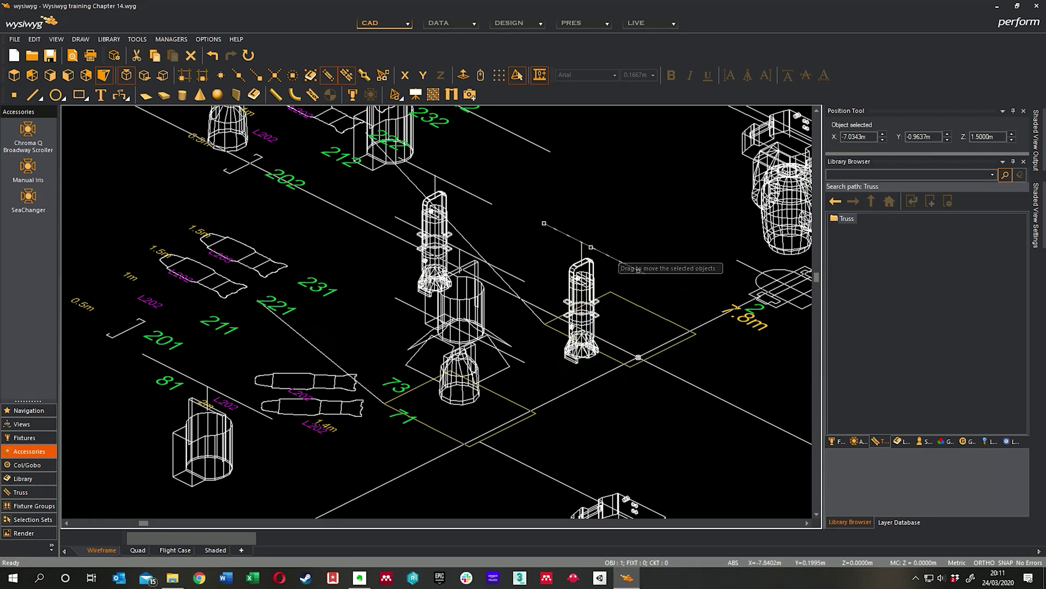
pyautogui.hotkey('ctrl', 'z')
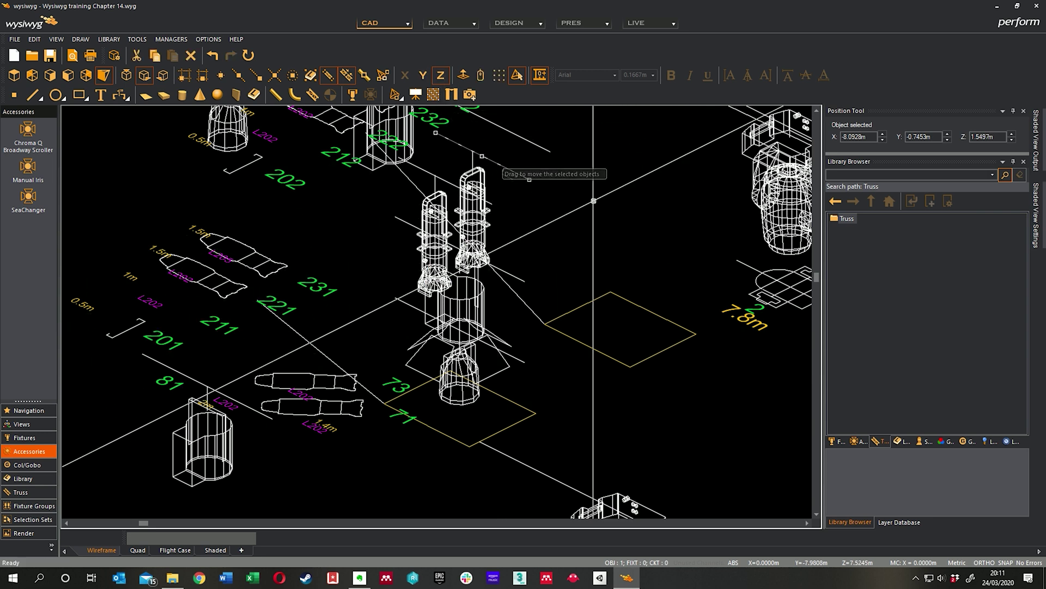
pyautogui.hotkey('ctrl', 'z')
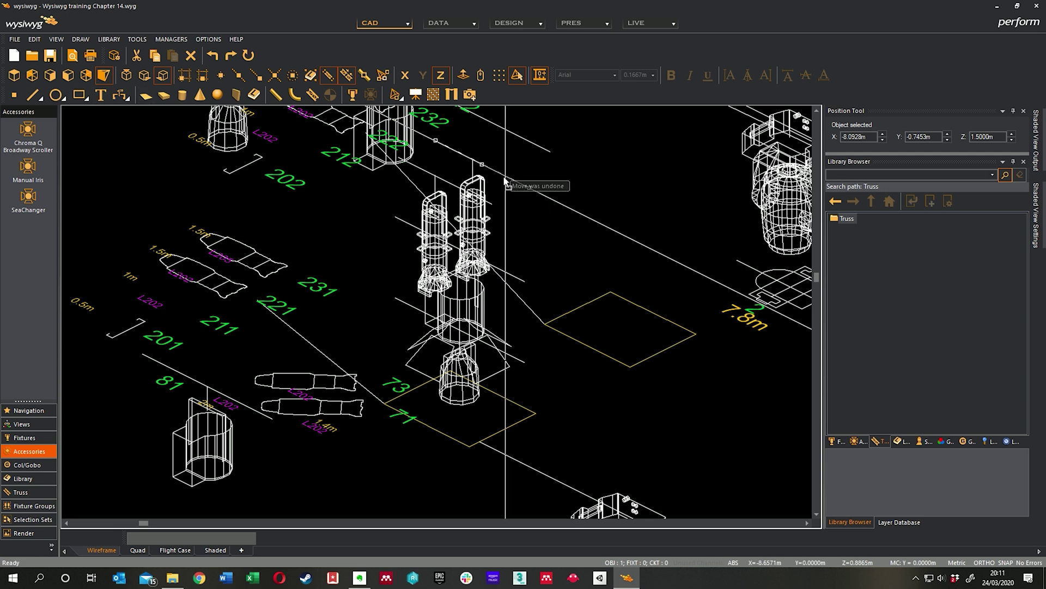
pyautogui.moveTo(452, 216); pyautogui.dragTo(570, 224)
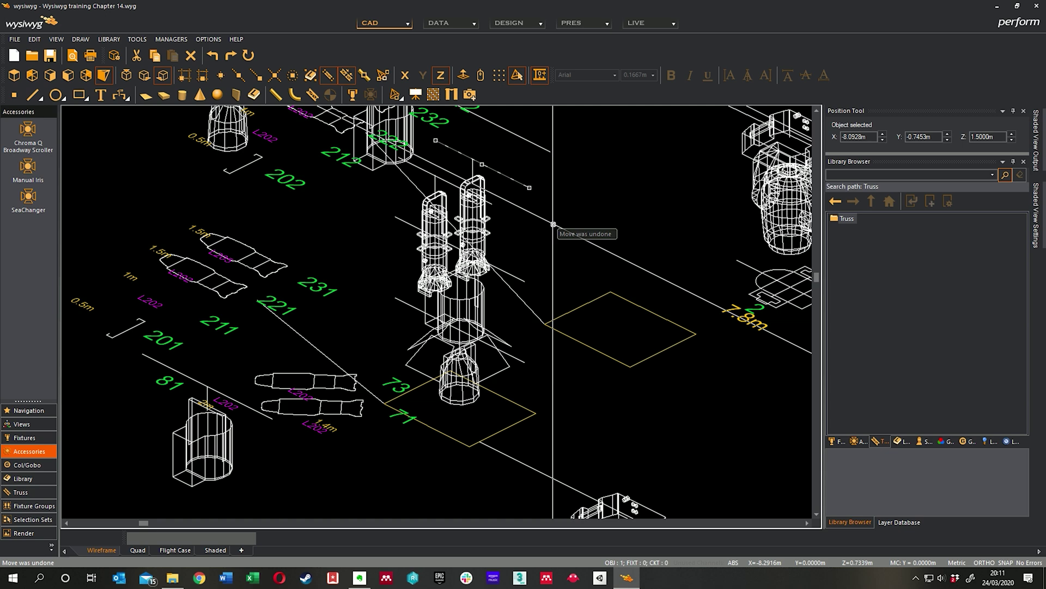
pyautogui.press('Escape')
# Examine the separated boom fixtures and the neighbouring booms from different isometric viewing angles.
pyautogui.moveTo(555, 241); pyautogui.dragTo(544, 215, button='middle')
pyautogui.scroll(-2, 555, 241)
pyautogui.scroll(1, 549, 241)
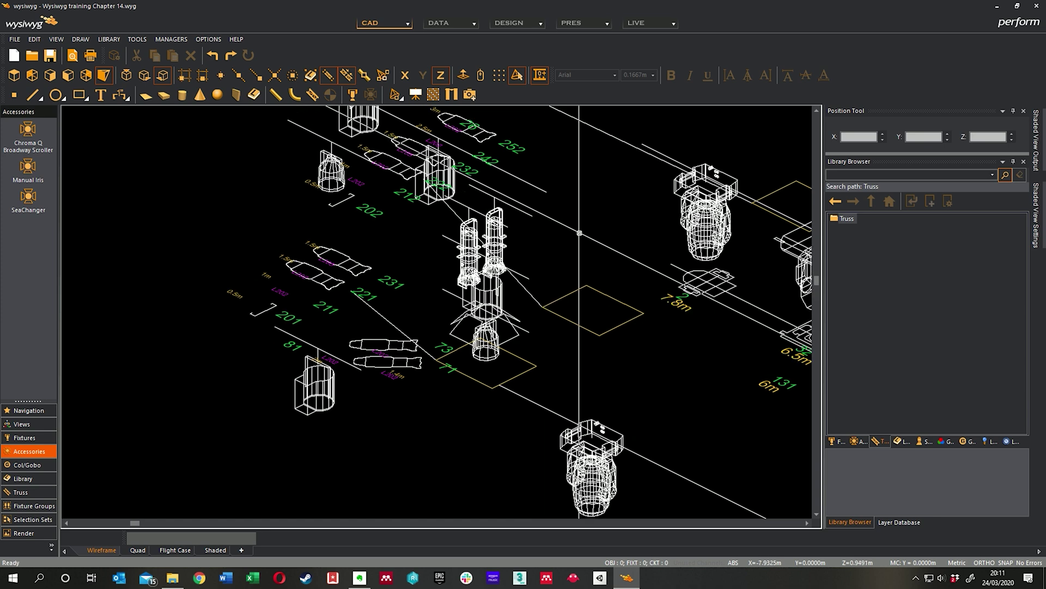
pyautogui.press('Right')
pyautogui.press('Left')
pyautogui.press('Left')
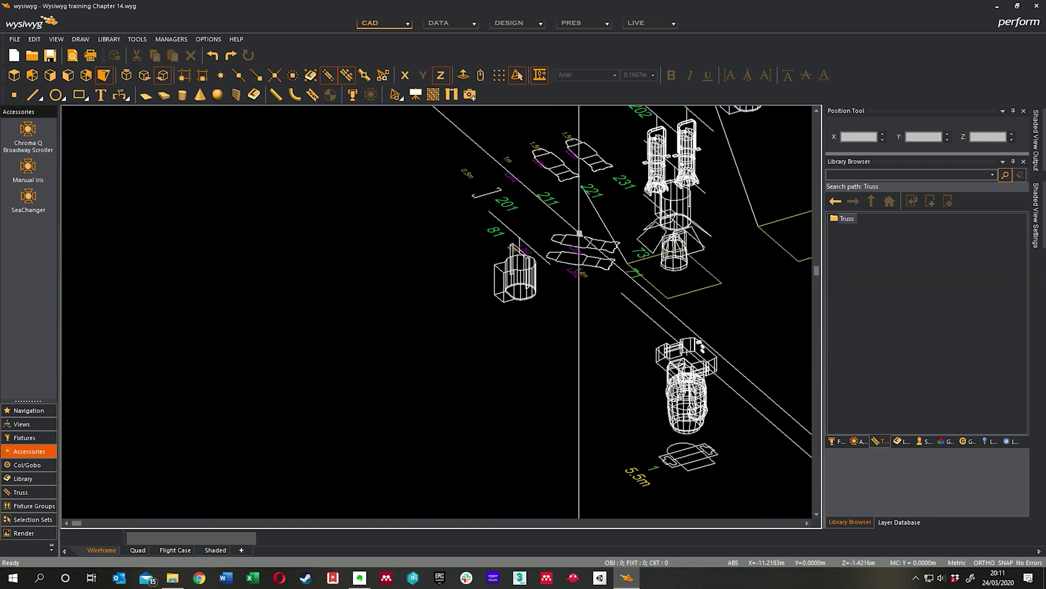
pyautogui.press('Right')
pyautogui.press('Right')
pyautogui.press('Right')
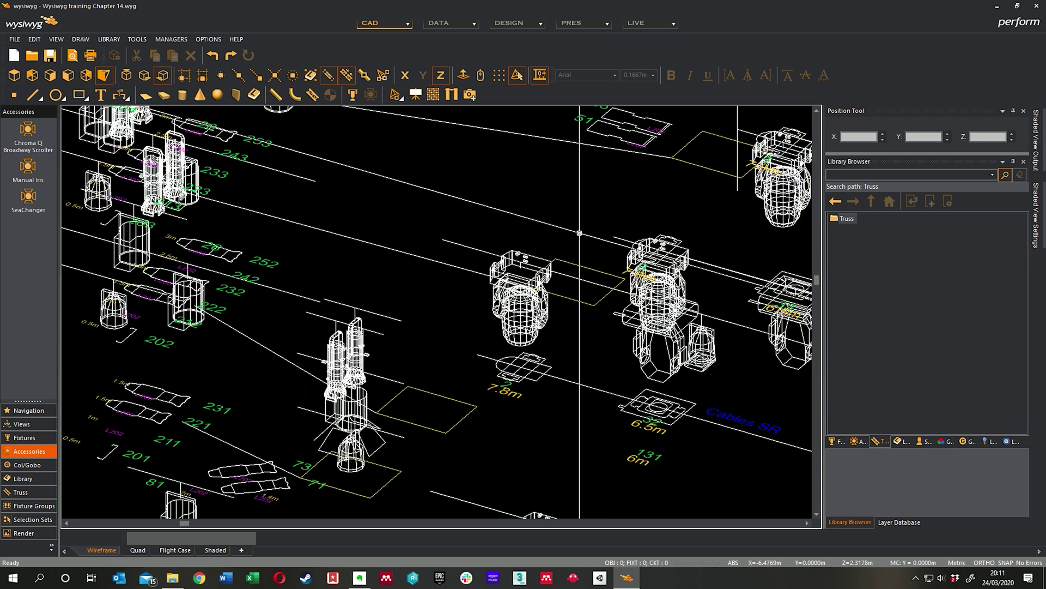
pyautogui.press('Right')
pyautogui.press('Right')
pyautogui.press('Right')
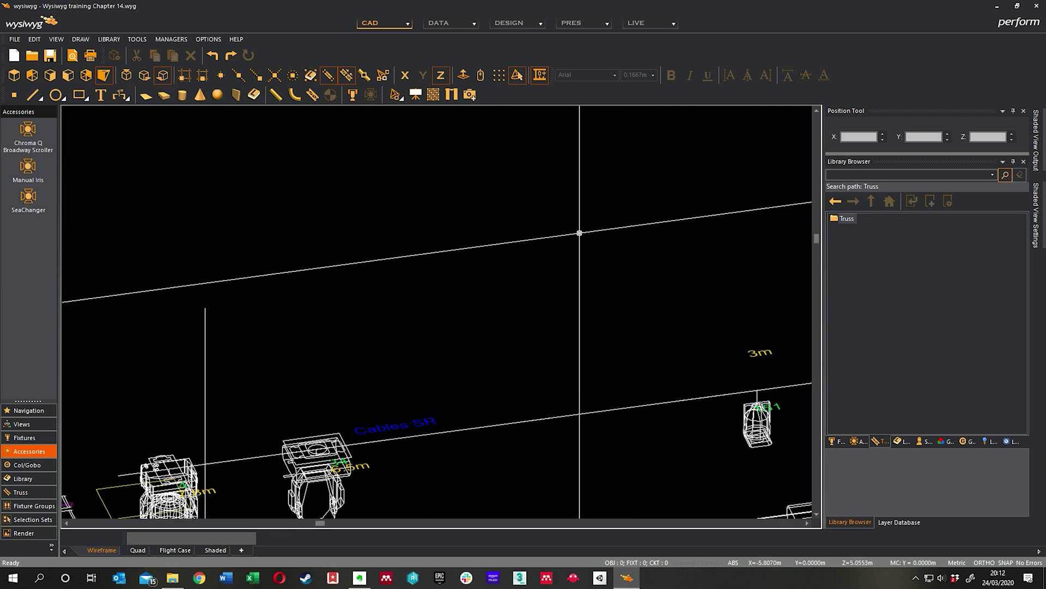
pyautogui.scroll(-6, 573, 334)
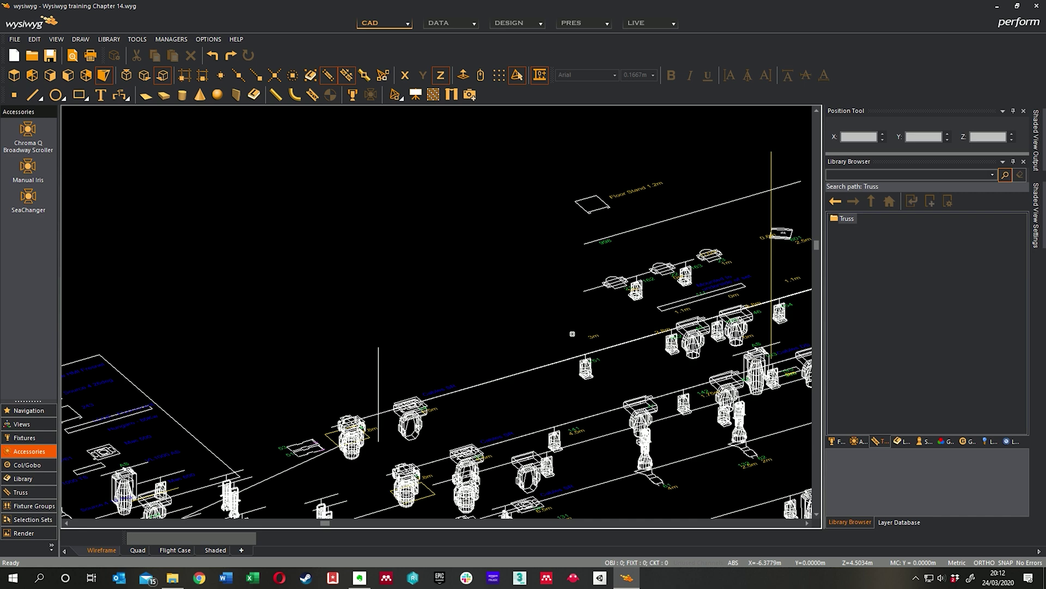
pyautogui.scroll(5, 550, 360)
pyautogui.moveTo(550, 360); pyautogui.dragTo(612, 317, button='middle')
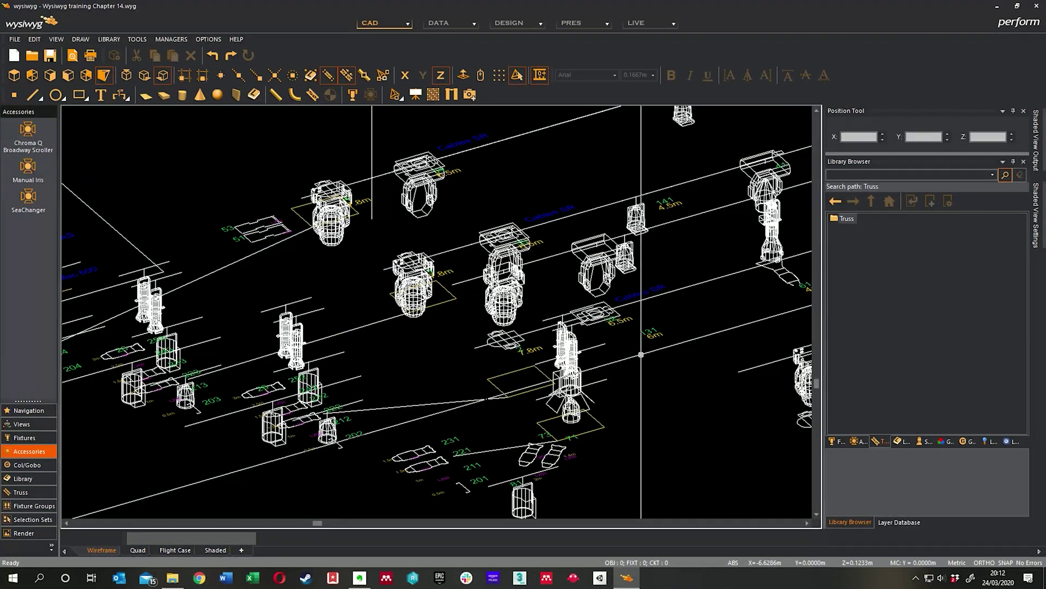
# Examine the fixtures stacked on the boom beside labels 71 and 73 up close, selecting individual ones to tell them apart.
pyautogui.press('Right')
pyautogui.press('Right')
pyautogui.press('Right')
pyautogui.scroll(3, 641, 355)
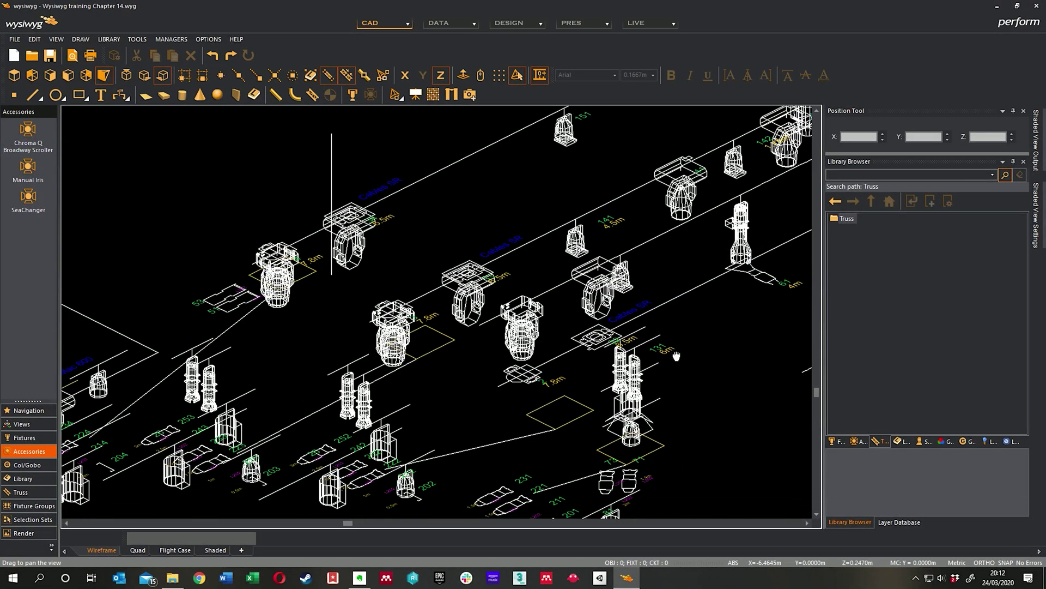
pyautogui.click(634, 450)
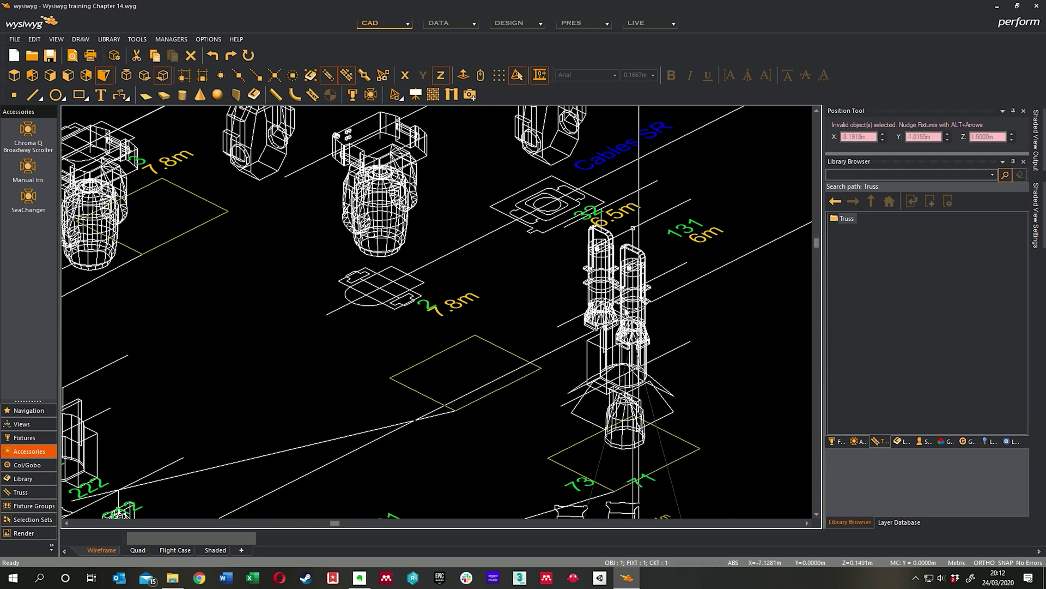
pyautogui.click(595, 316)
pyautogui.click(538, 282)
pyautogui.moveTo(553, 291); pyautogui.dragTo(521, 296, button='middle')
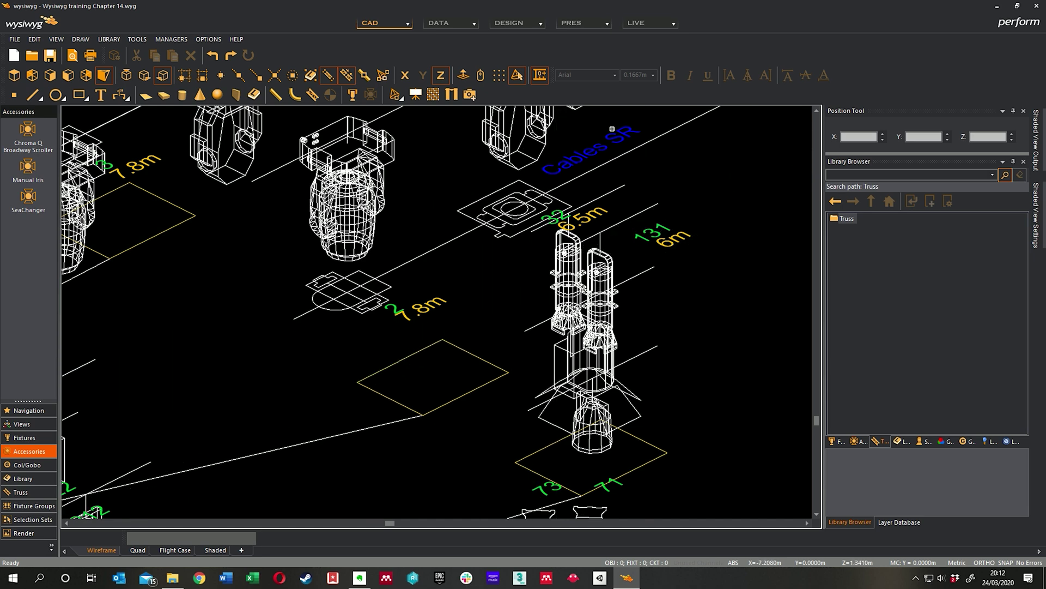
pyautogui.moveTo(667, 283); pyautogui.dragTo(655, 341, button='middle')
pyautogui.moveTo(583, 286); pyautogui.dragTo(591, 261, button='middle')
pyautogui.scroll(-2, 590, 260)
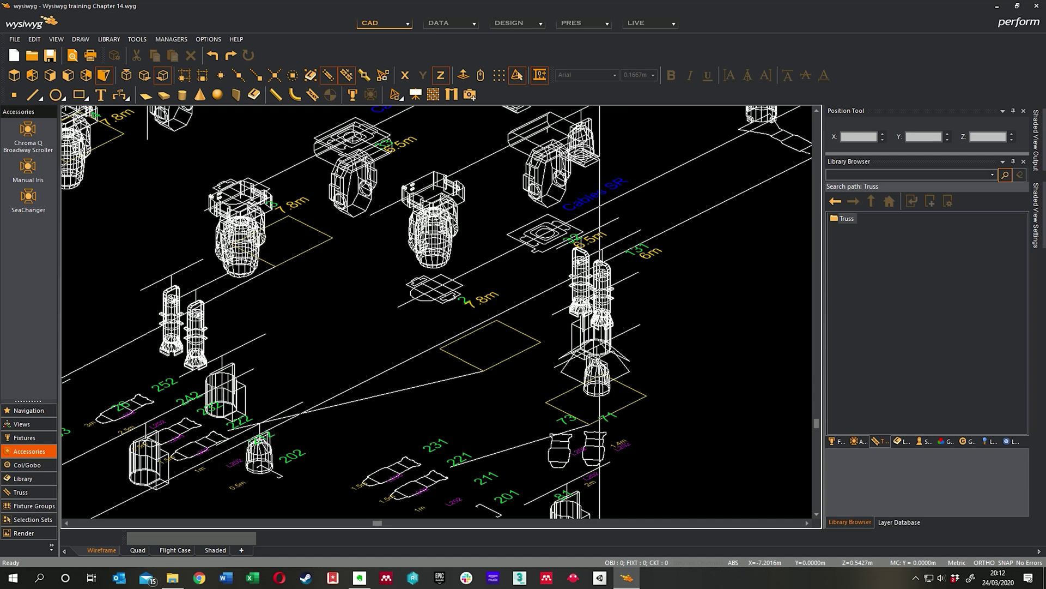
pyautogui.scroll(2, 637, 272)
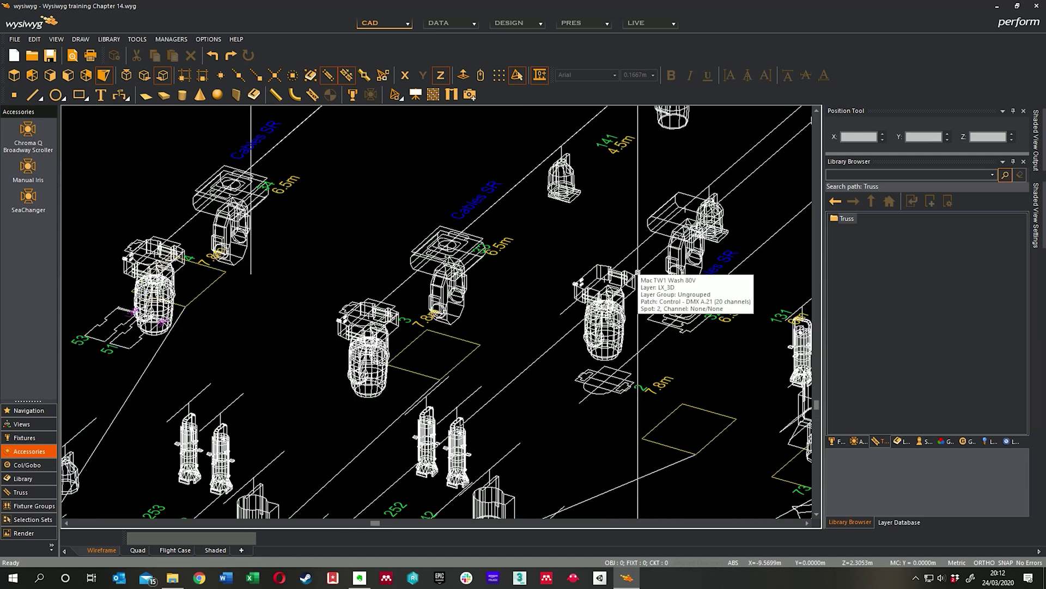
# Pick out the overlapping fixture beneath the boom's upper pair with cycle selection, and clear the selection.
pyautogui.moveTo(743, 350); pyautogui.dragTo(532, 330, button='middle')
pyautogui.scroll(2, 611, 379)
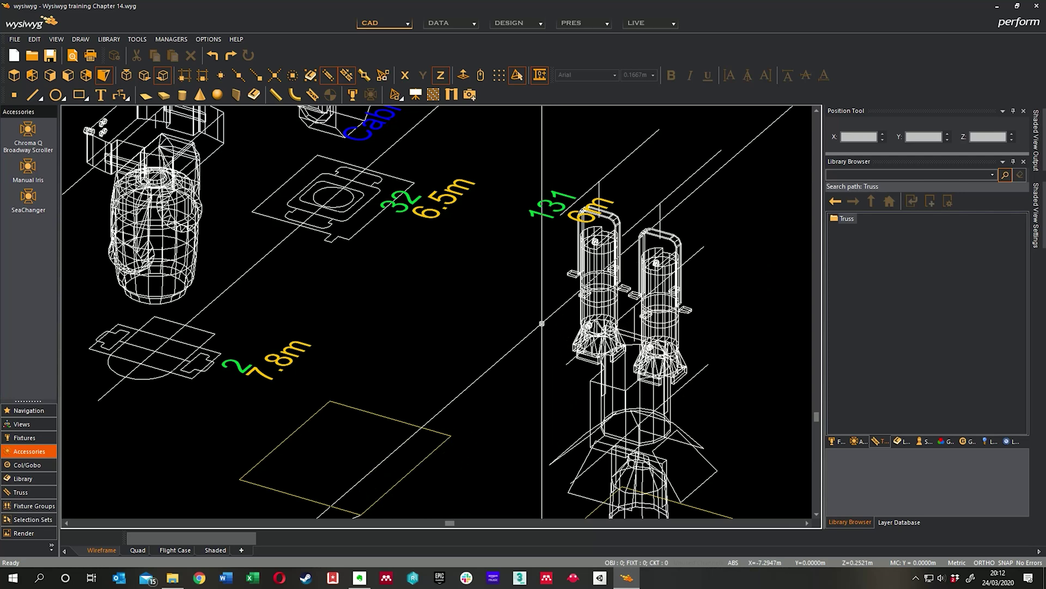
pyautogui.press('Up')
pyautogui.keyDown('shift'); pyautogui.scroll(-5, 536, 322); pyautogui.keyUp('shift')
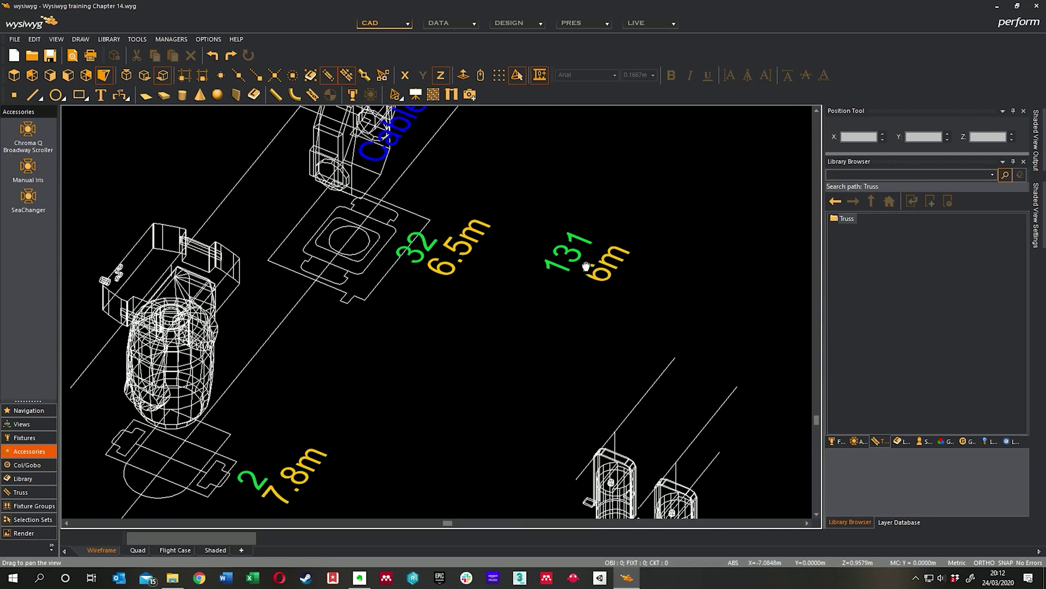
pyautogui.scroll(2, 643, 402)
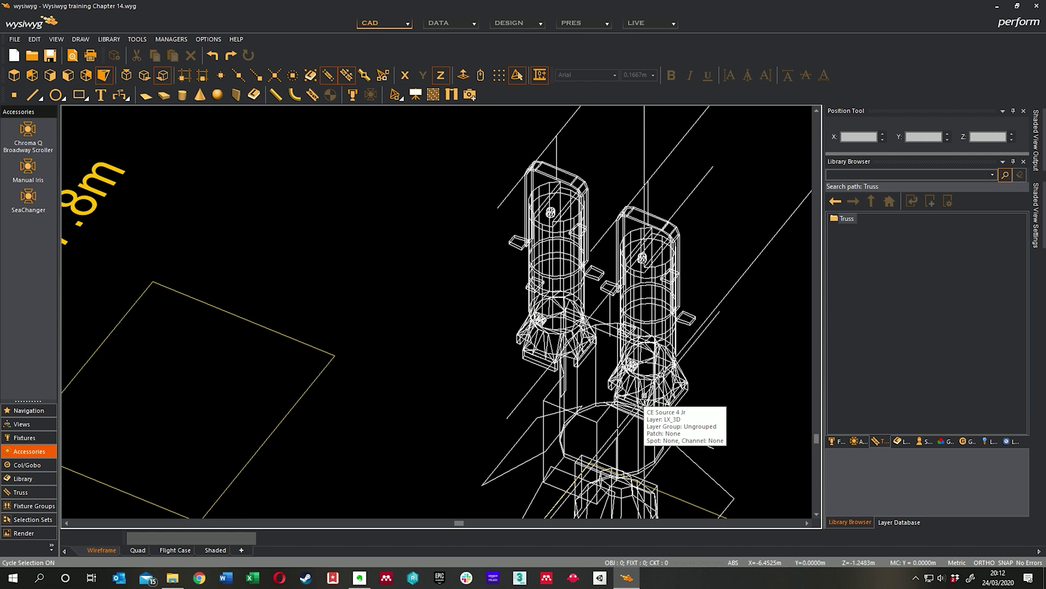
pyautogui.click(645, 396)
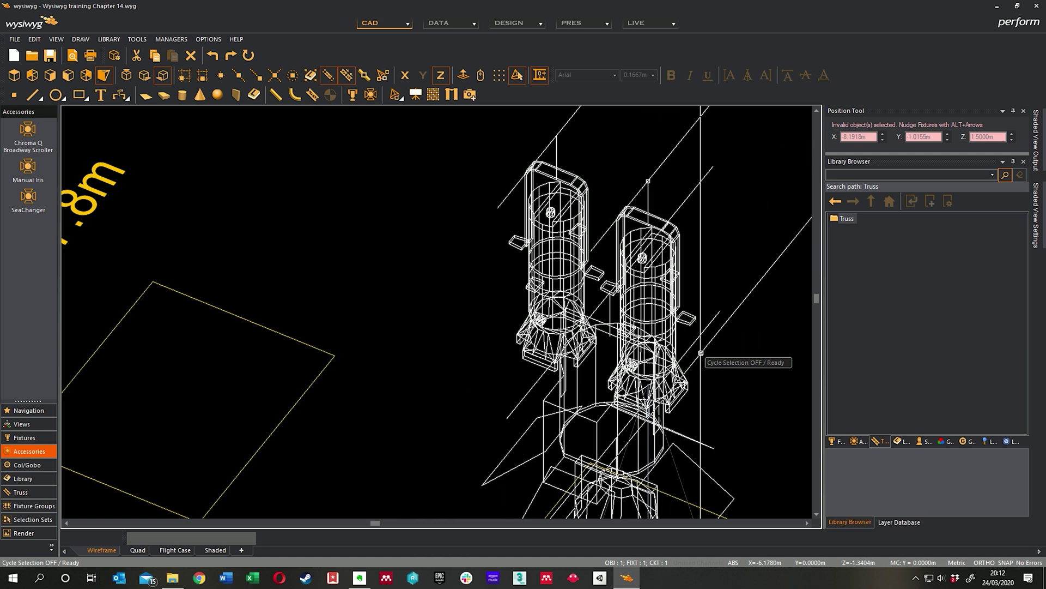
pyautogui.moveTo(721, 383); pyautogui.dragTo(645, 237, button='middle')
pyautogui.scroll(-1, 669, 318)
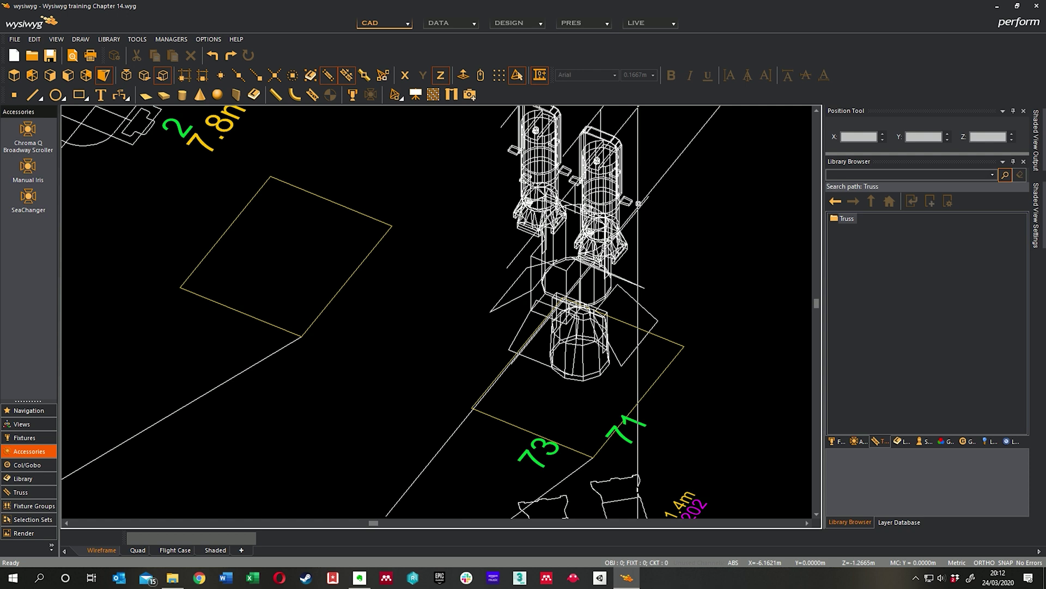
pyautogui.moveTo(652, 190); pyautogui.dragTo(621, 244, button='middle')
# Set up the Quick Fixture Tool with patch DMX D.29, channel 21 and colour L205, leaving out the Manual Iris accessory.
pyautogui.rightClick(664, 271)
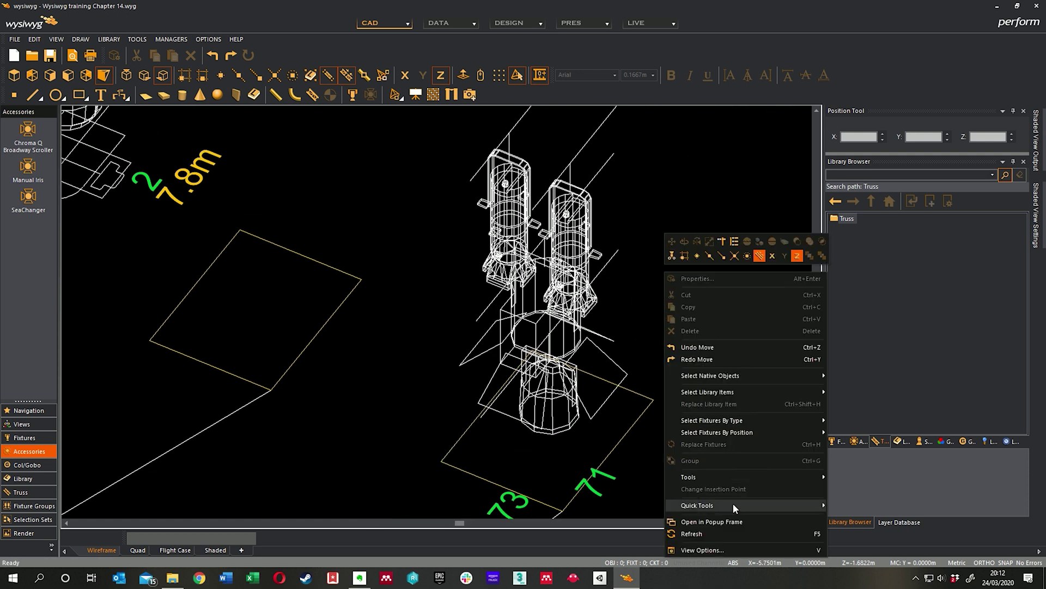
pyautogui.moveTo(733, 502)
pyautogui.click(855, 446)
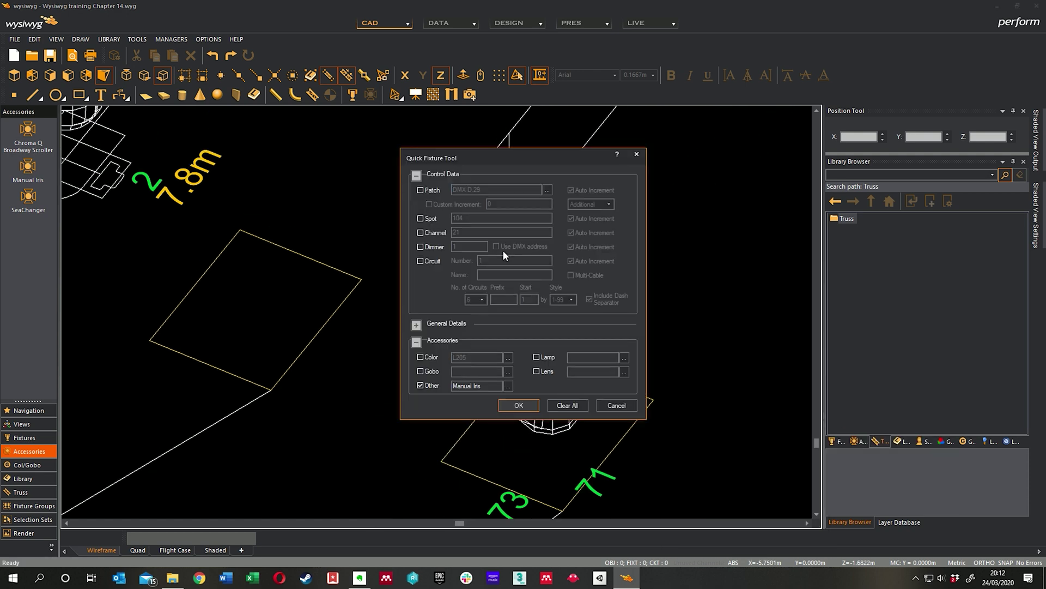
pyautogui.click(427, 191)
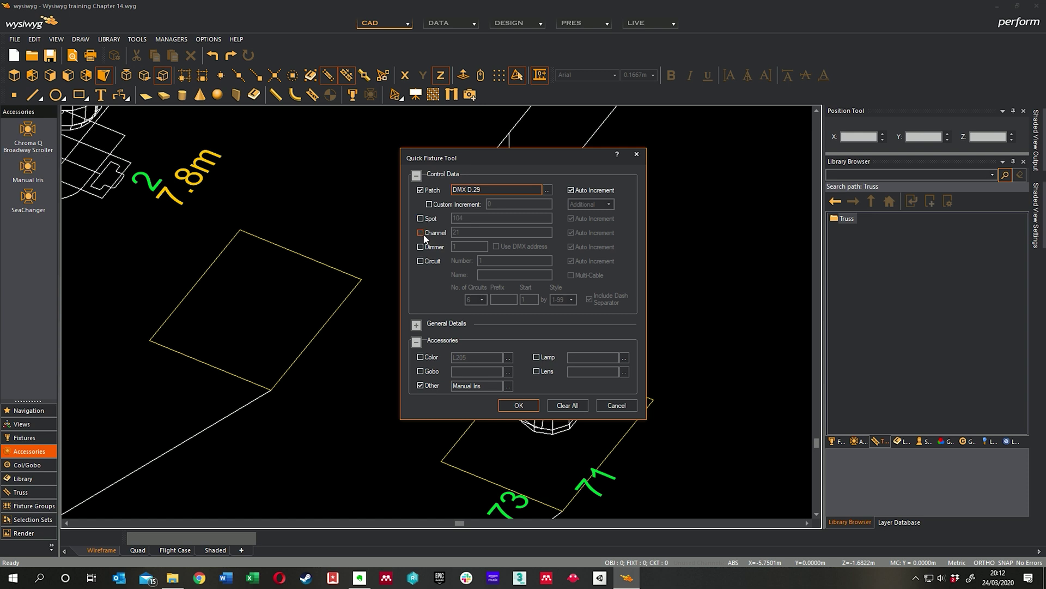
pyautogui.click(420, 385)
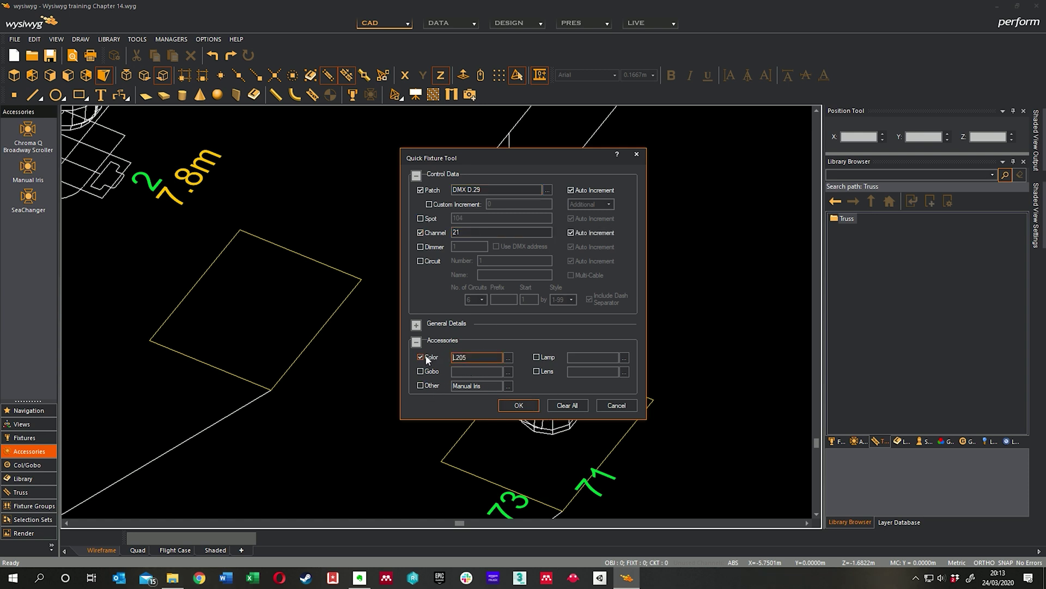
pyautogui.click(518, 405)
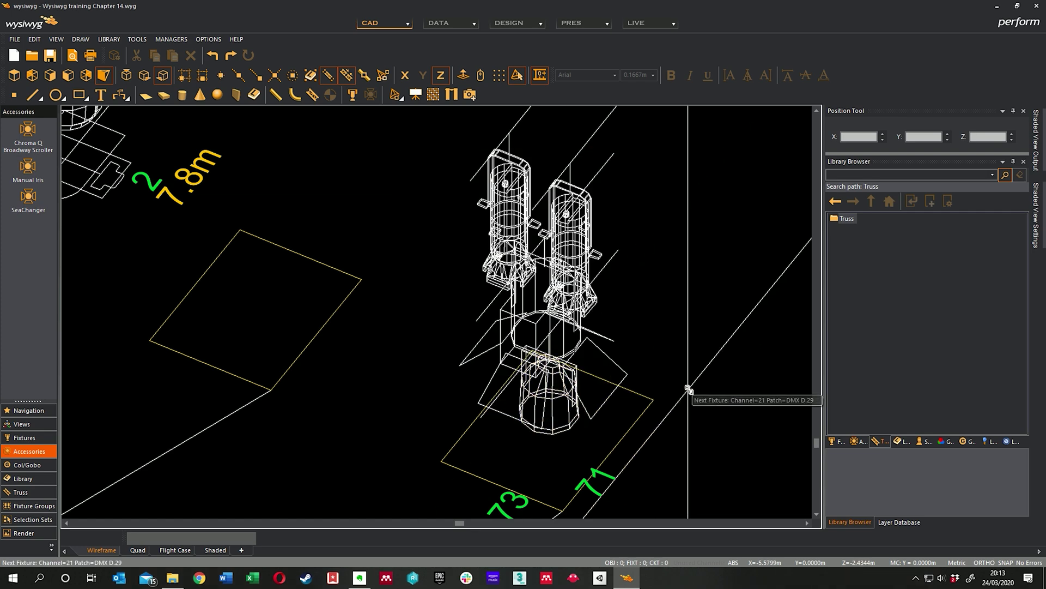
# Assign channels 21 to 24 and patches DMX D.29 to D.32 to the boom's four fixtures from the bottom up, ending the tool.
pyautogui.click(561, 434)
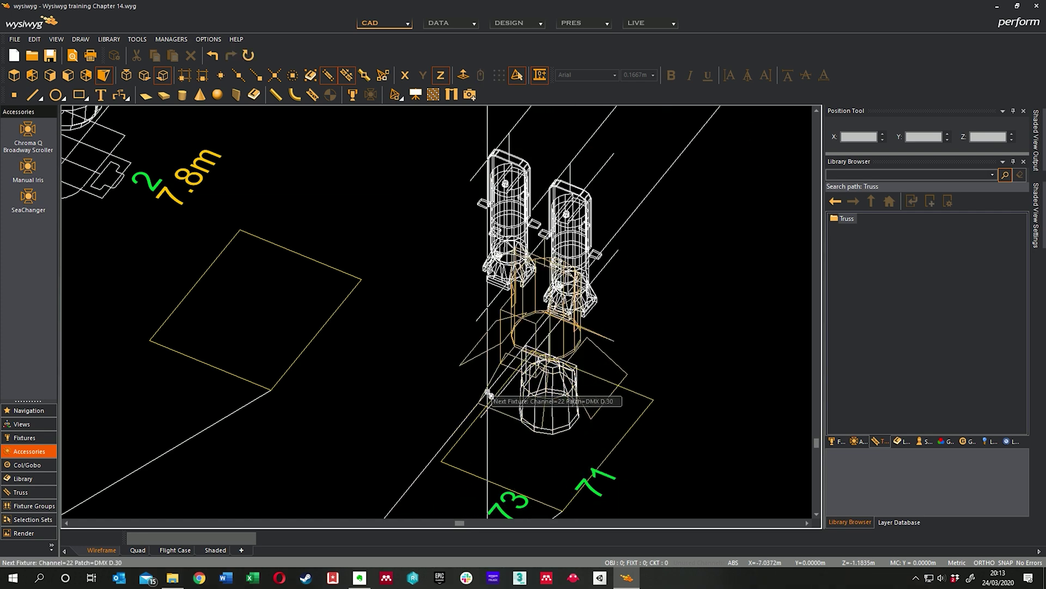
pyautogui.click(503, 354)
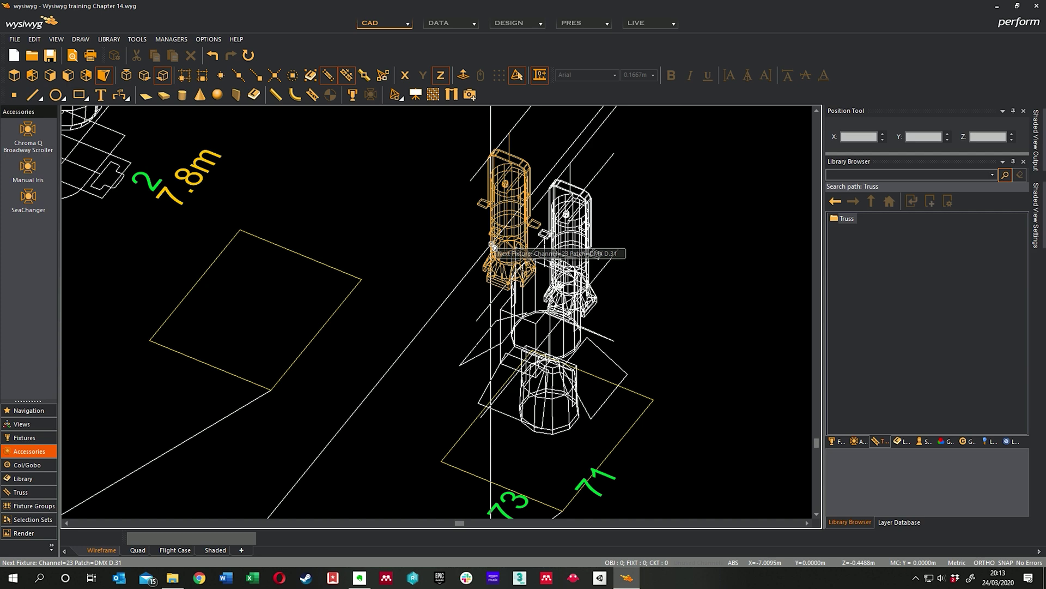
pyautogui.click(491, 245)
pyautogui.click(549, 263)
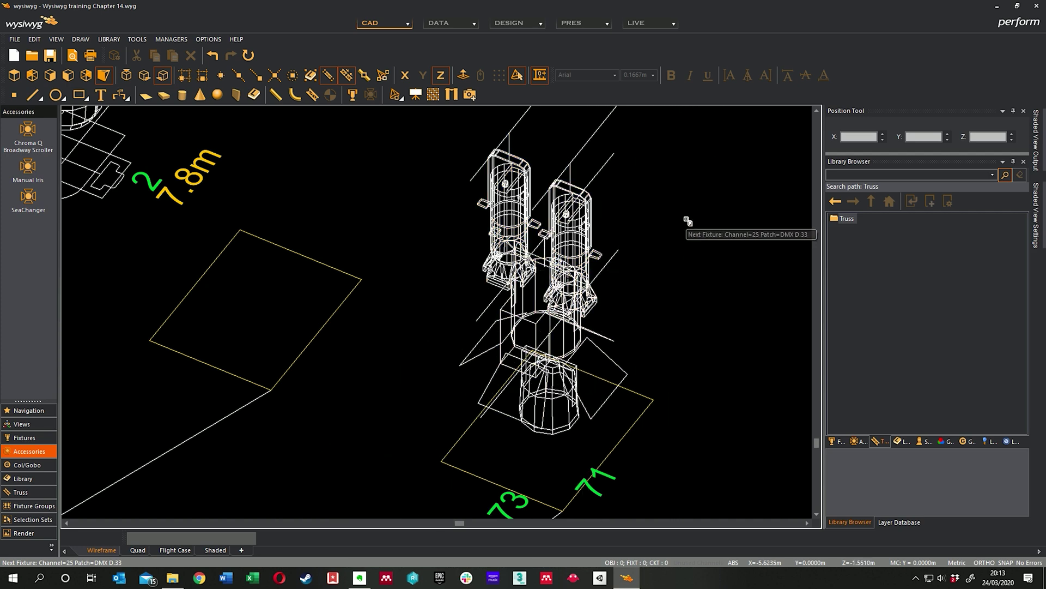
pyautogui.moveTo(694, 196); pyautogui.dragTo(654, 219, button='middle')
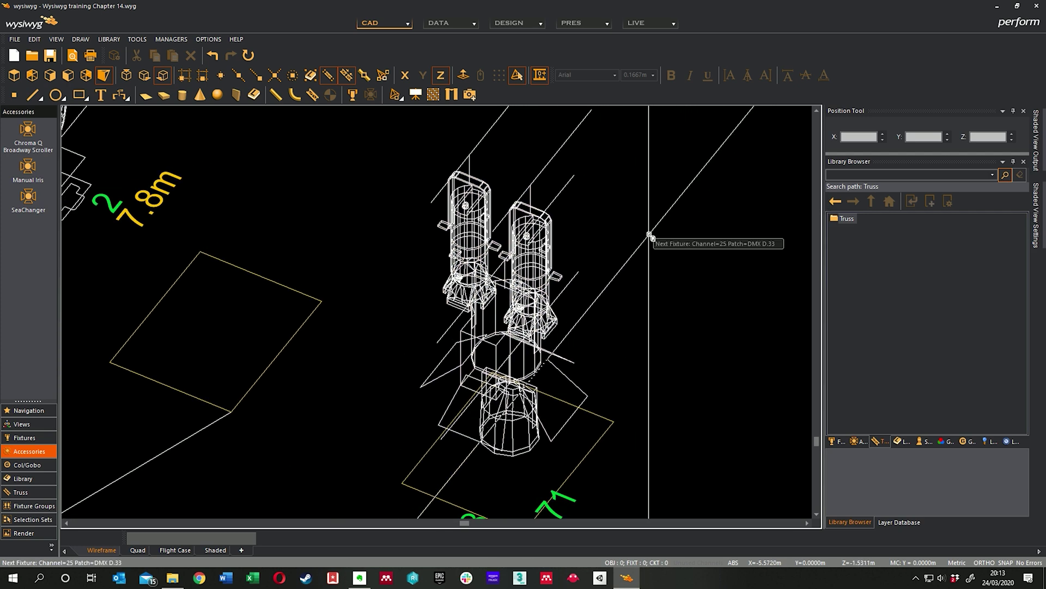
pyautogui.scroll(-5, 650, 235)
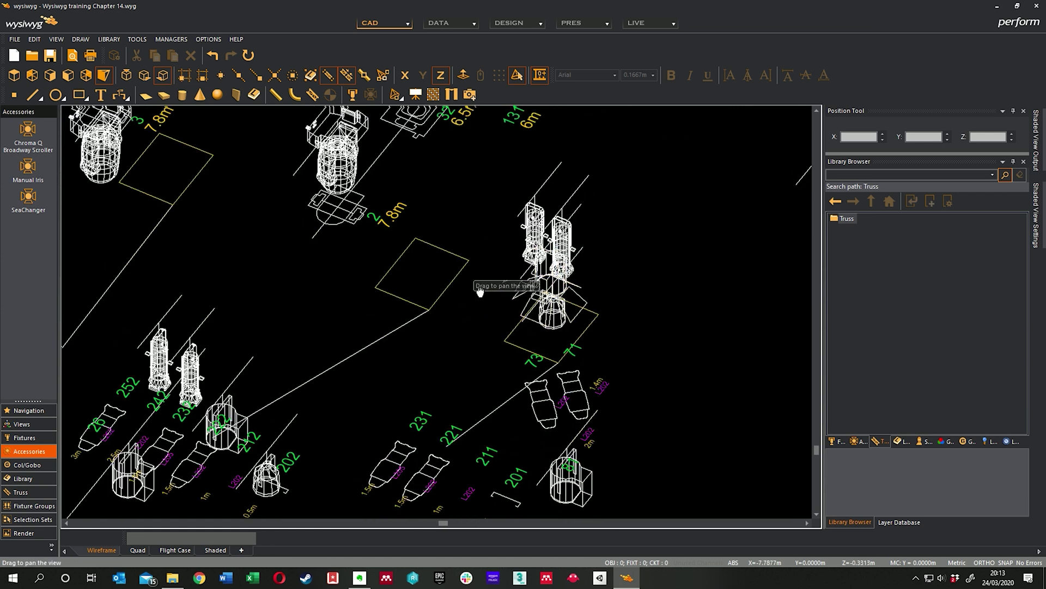
pyautogui.scroll(-6, 467, 322)
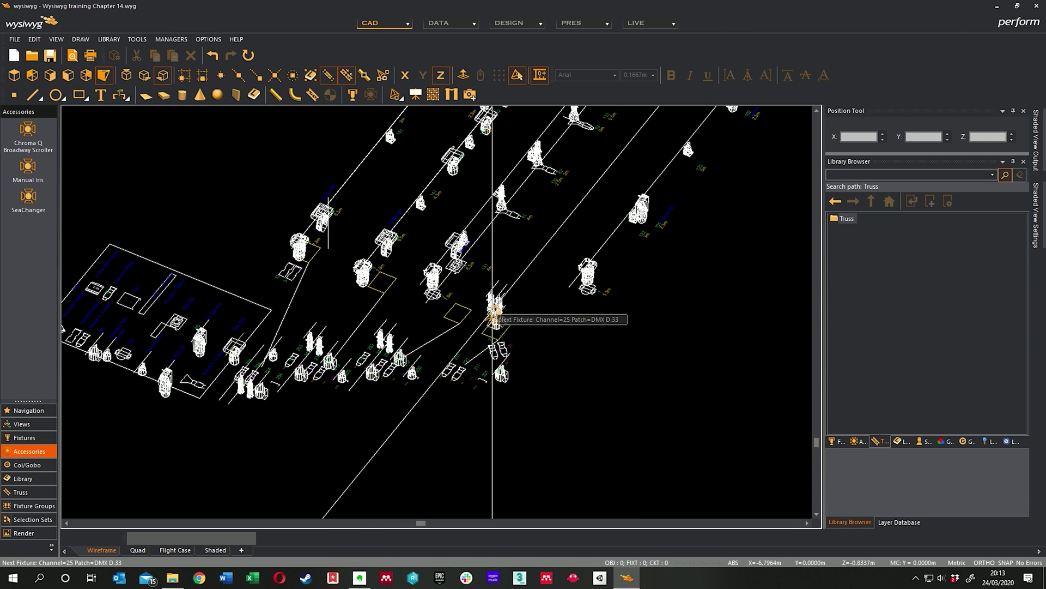
pyautogui.moveTo(525, 284)
pyautogui.mouseDown(button='middle')
pyautogui.moveTo(512, 304)
pyautogui.moveTo(504, 283)
pyautogui.mouseUp(button='middle')
pyautogui.rightClick(521, 302)
pyautogui.click(533, 305)
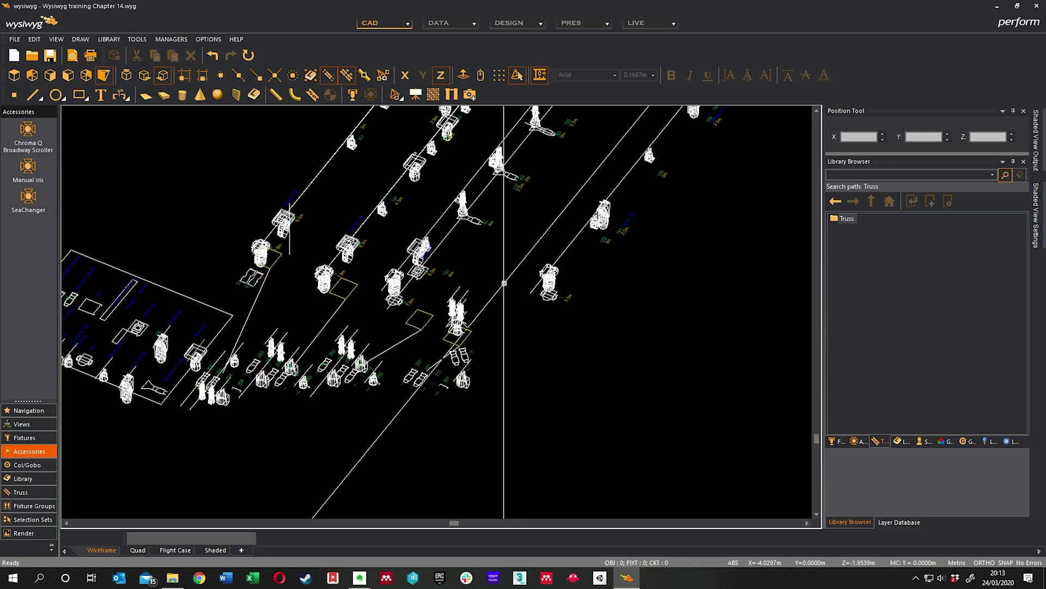
# Examine the whole rig from the opposite isometric side, including both boom groups and the overhead bars, and clear any selection.
pyautogui.press('Right')
pyautogui.press('Right')
pyautogui.press('Right')
pyautogui.press('Right')
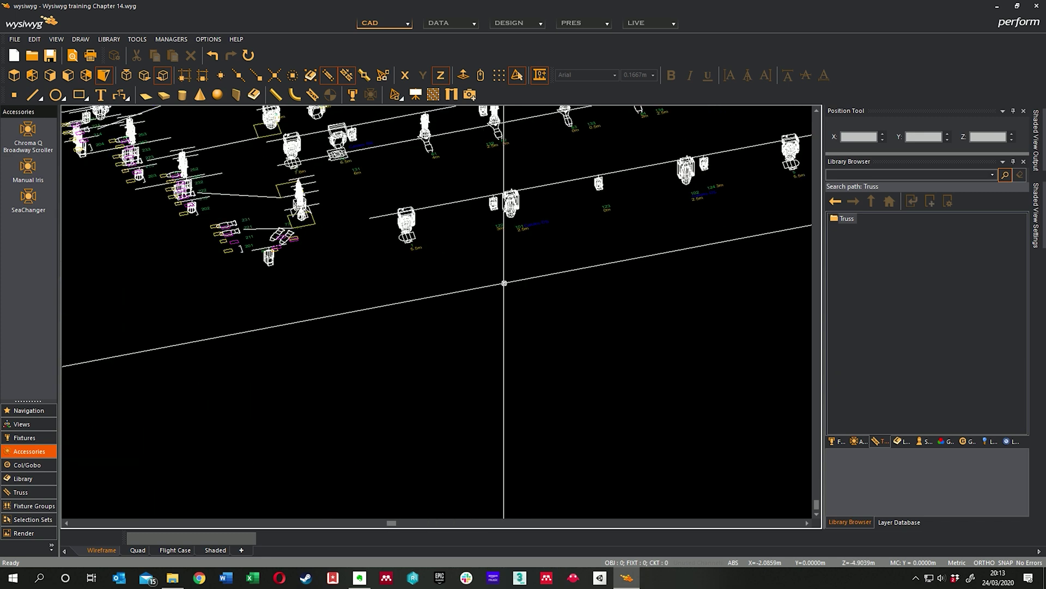
pyautogui.press('Right')
pyautogui.press('Right')
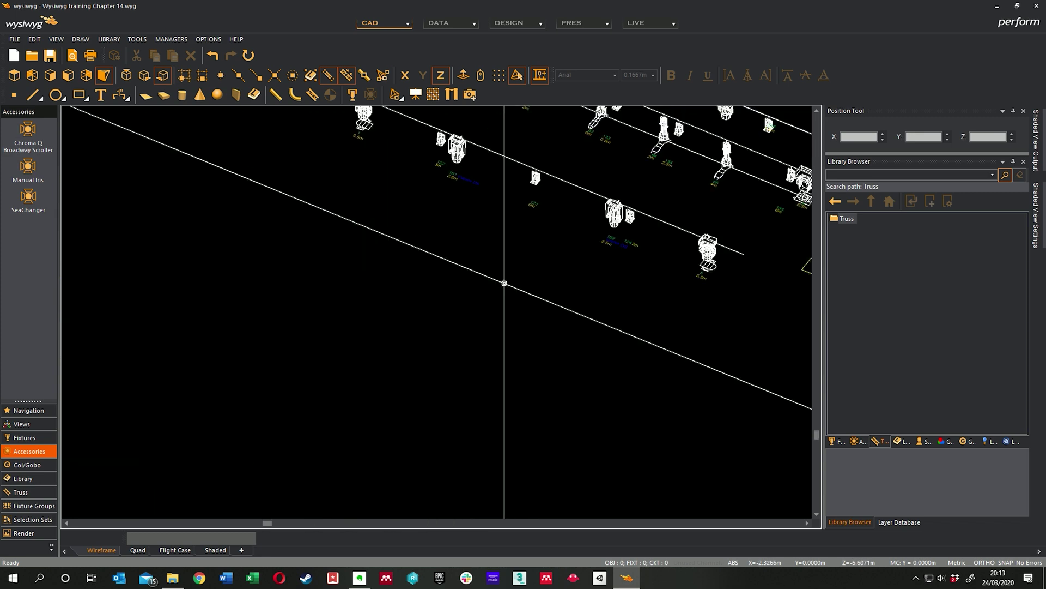
pyautogui.scroll(-5, 491, 229)
pyautogui.moveTo(521, 270); pyautogui.dragTo(507, 349, button='middle')
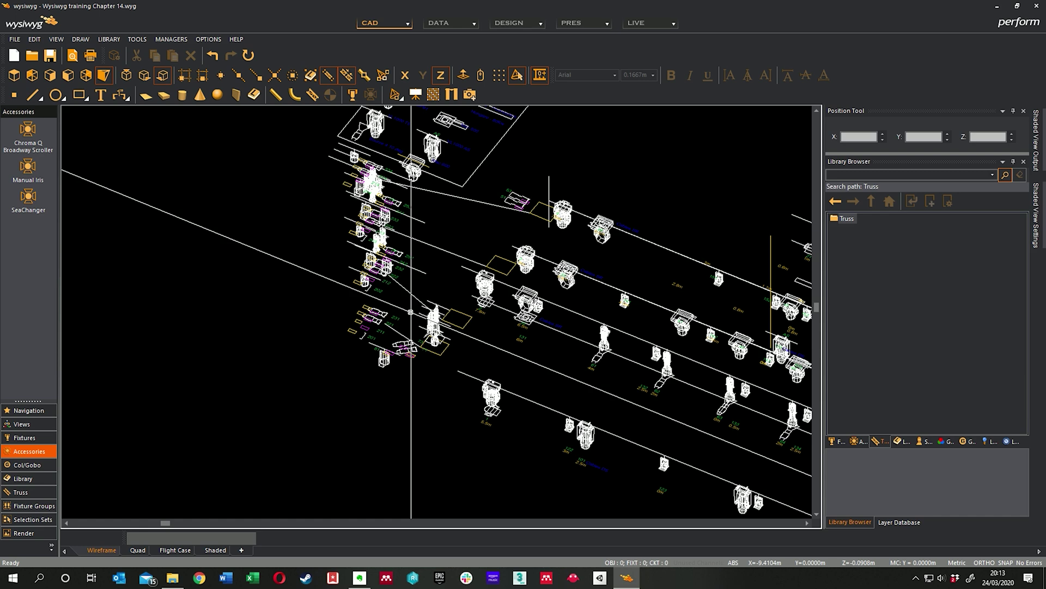
pyautogui.moveTo(741, 411); pyautogui.dragTo(584, 357, button='middle')
pyautogui.moveTo(588, 399); pyautogui.dragTo(566, 385, button='middle')
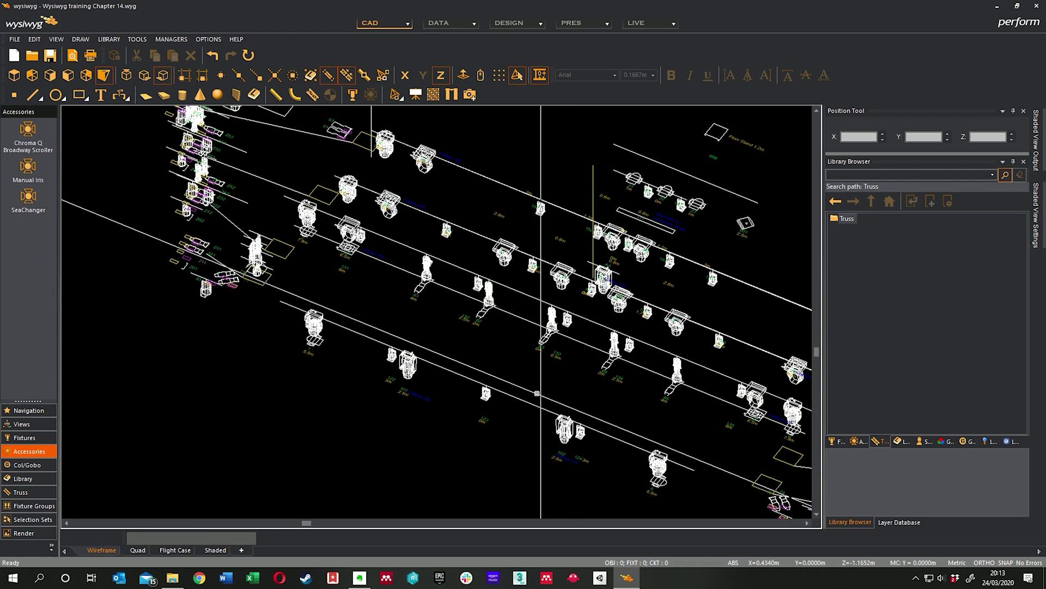
pyautogui.moveTo(452, 349); pyautogui.dragTo(520, 384, button='middle')
pyautogui.moveTo(397, 330); pyautogui.dragTo(457, 386, button='middle')
pyautogui.moveTo(397, 363); pyautogui.dragTo(400, 384, button='middle')
pyautogui.moveTo(402, 298); pyautogui.dragTo(537, 345, button='middle')
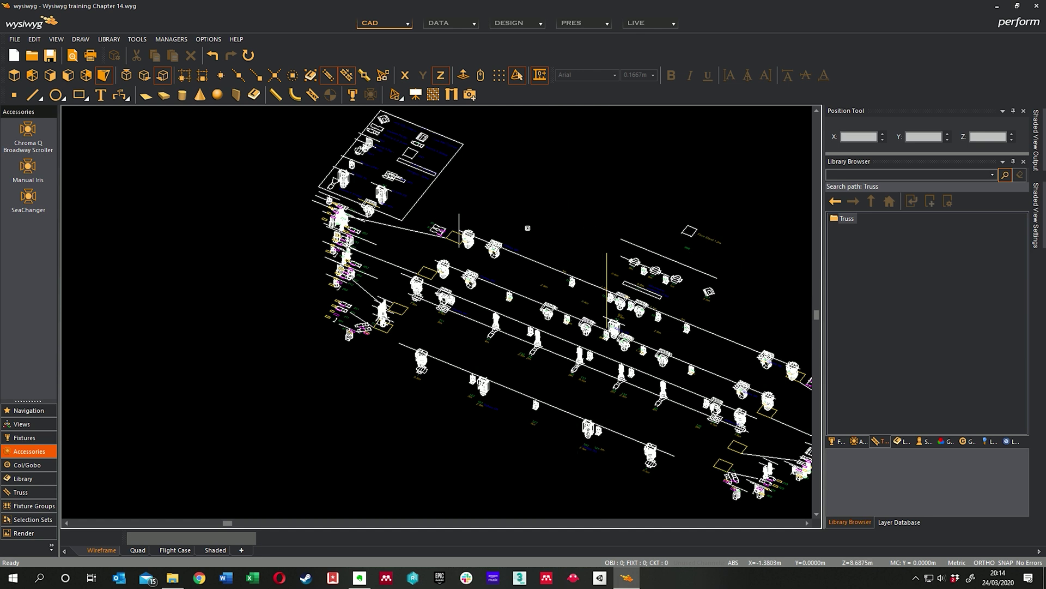
pyautogui.press('Escape')
pyautogui.click(493, 228)
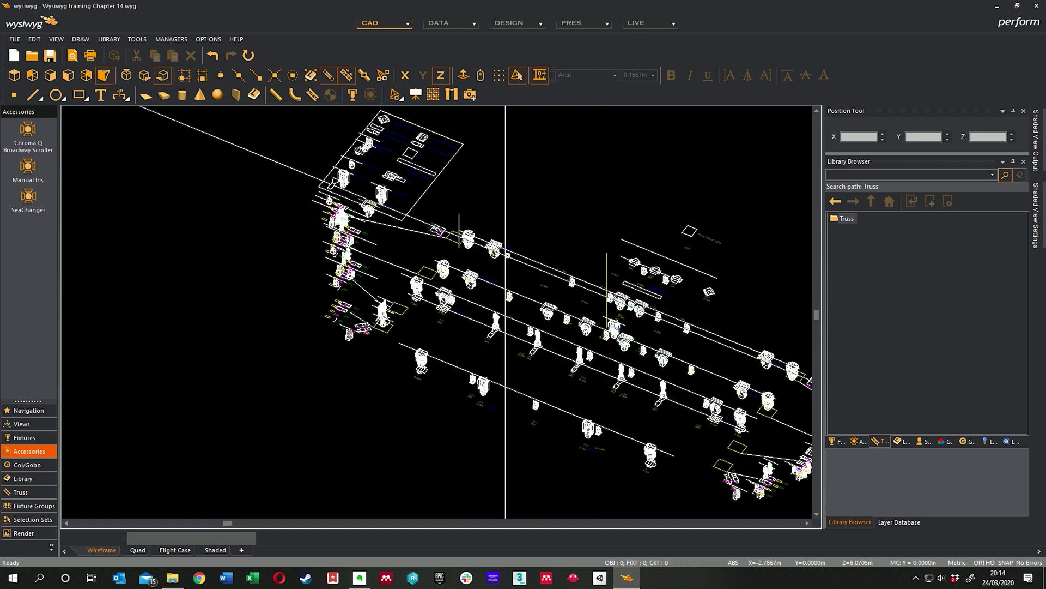